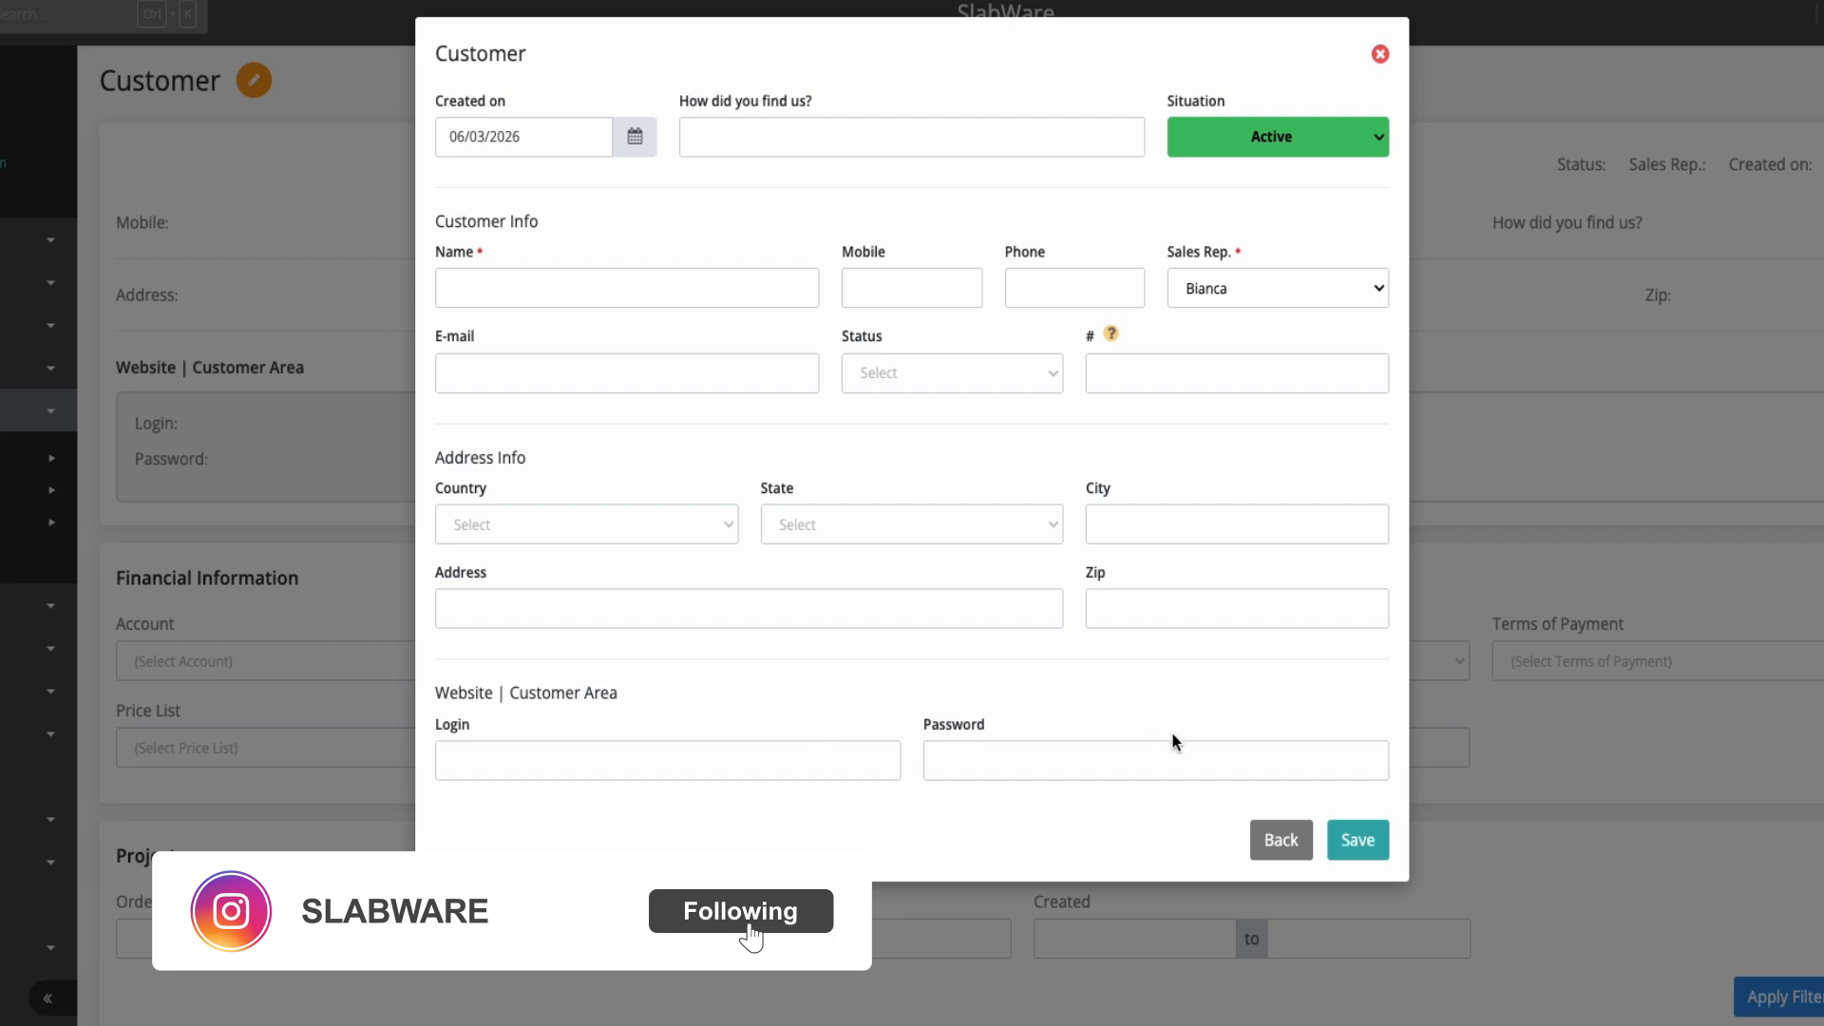
Leave the new customer form without saving and open the Import Customers page for clients
left_click(1268, 838)
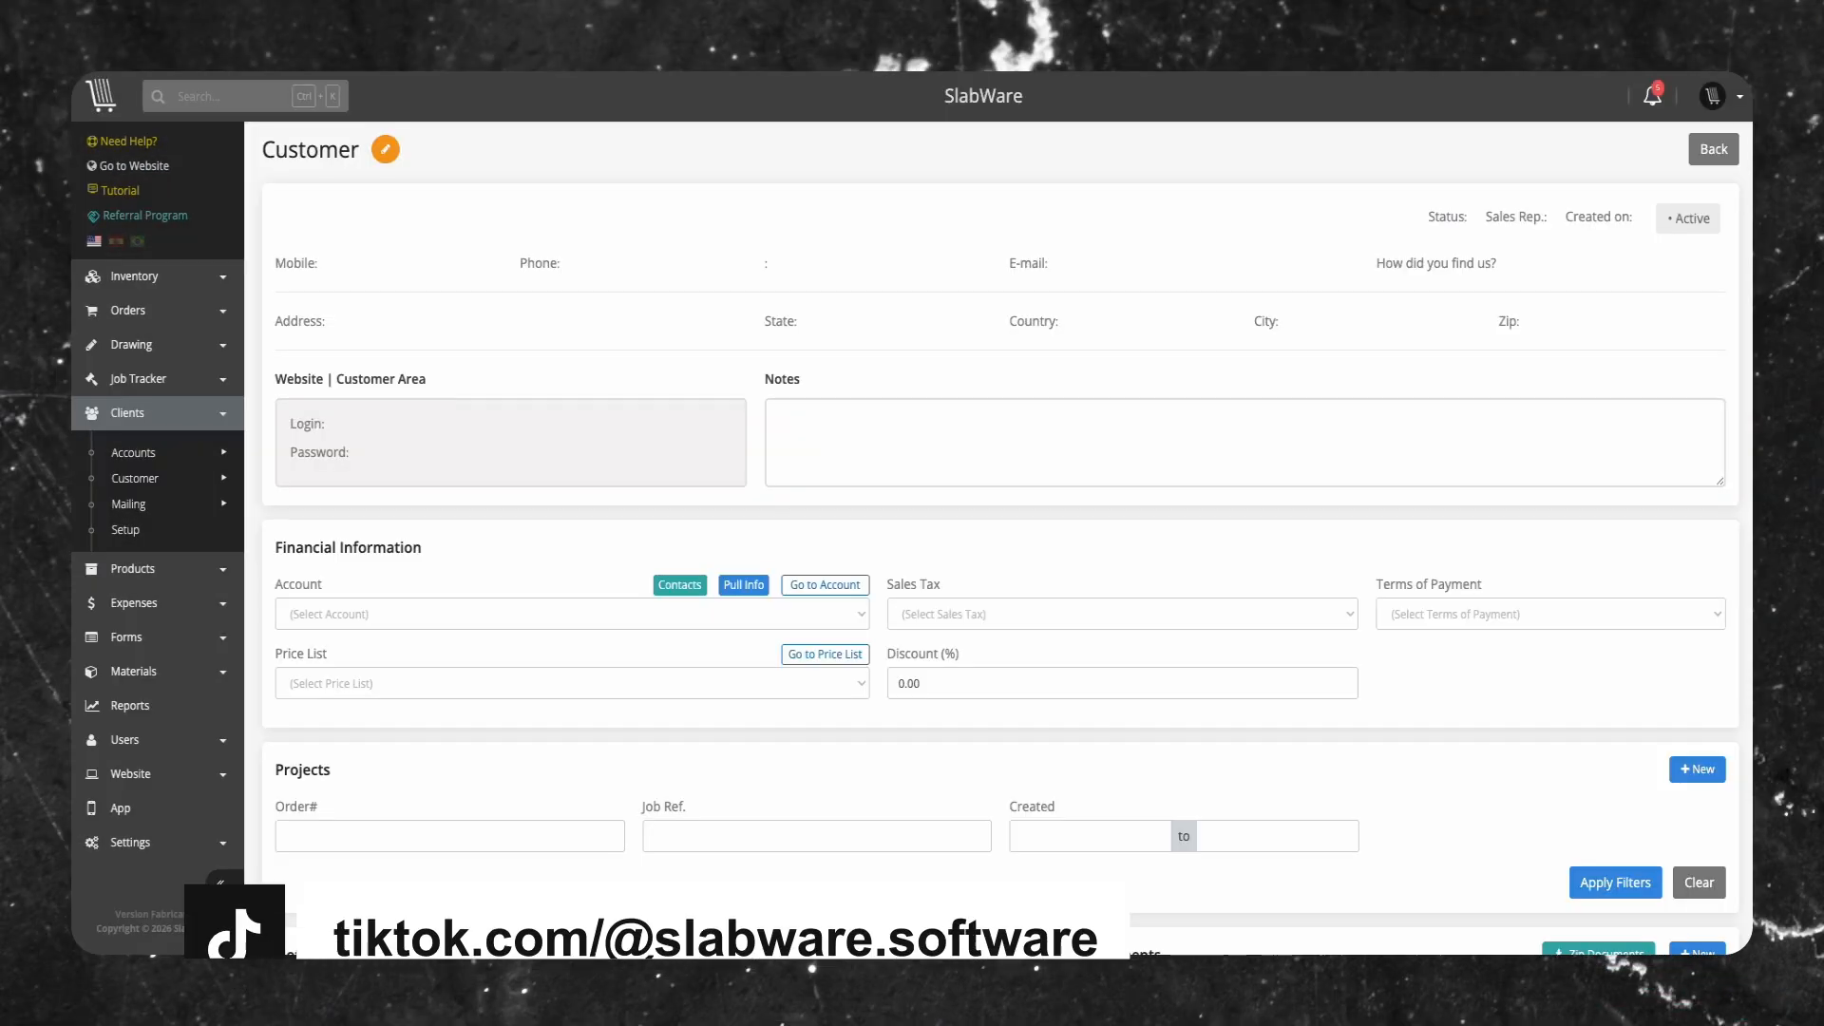
left_click(1700, 152)
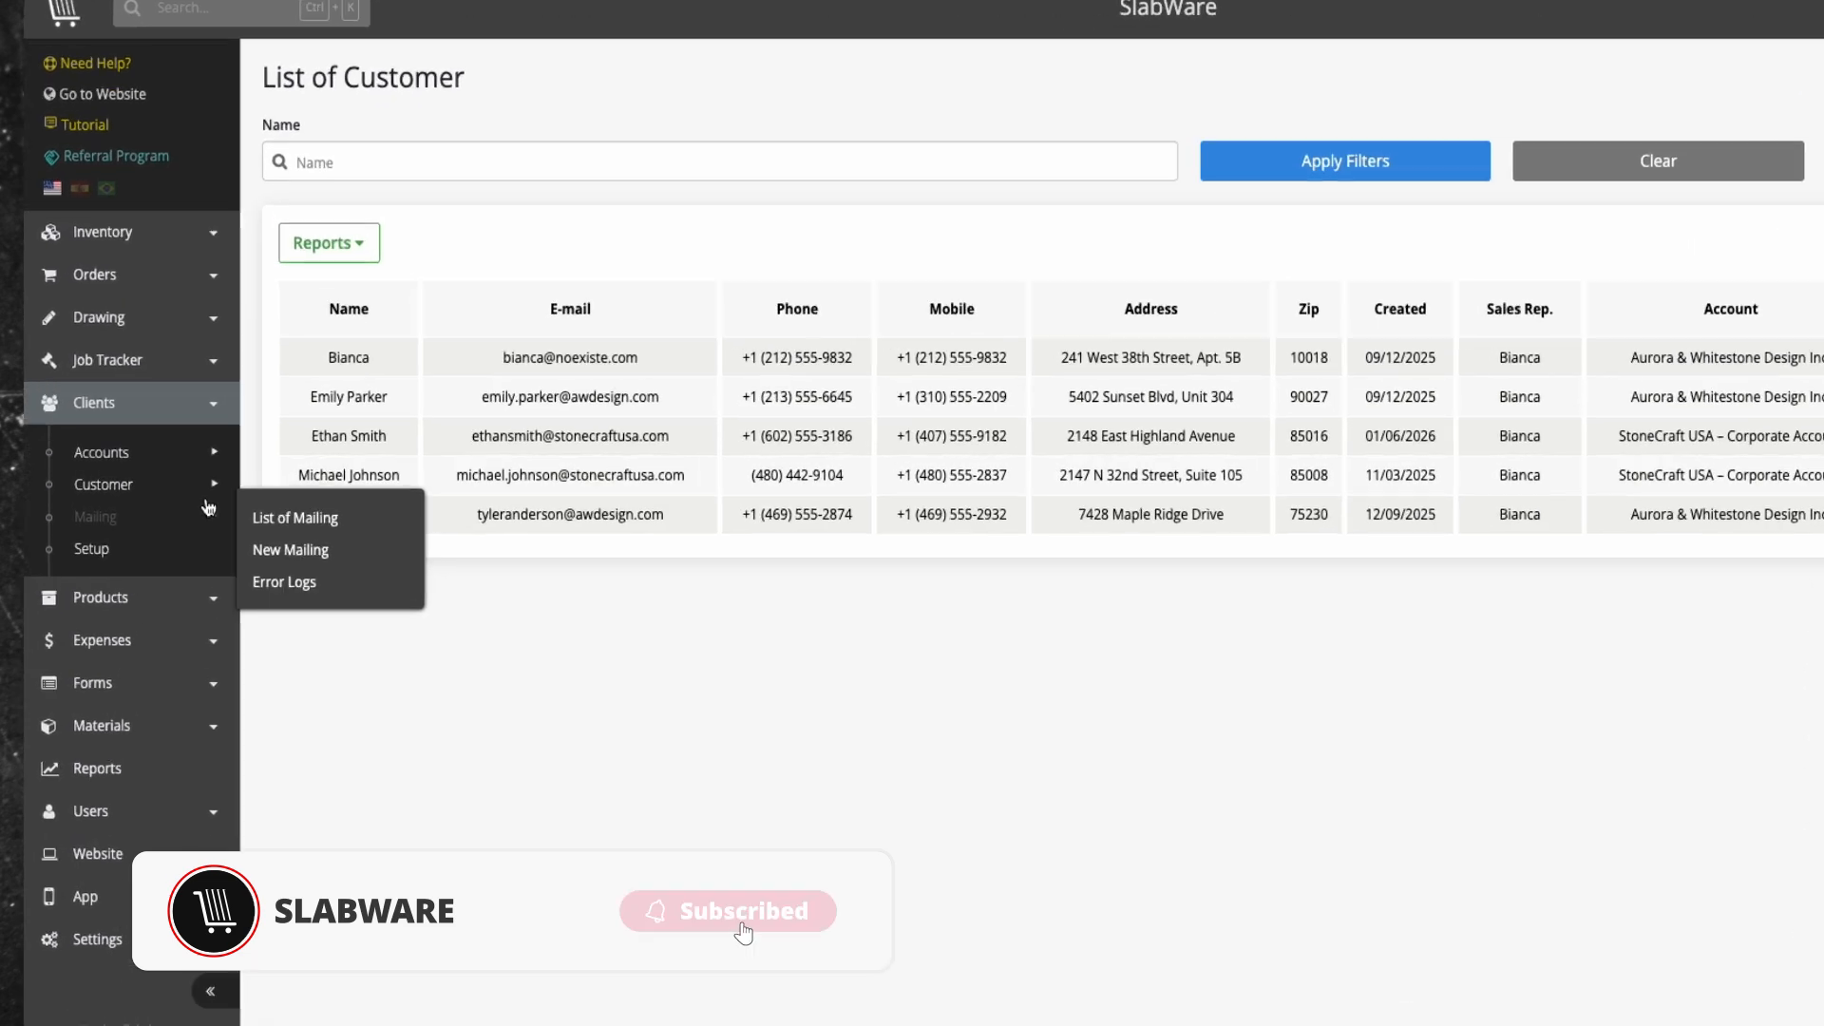
mouse_move(221, 487)
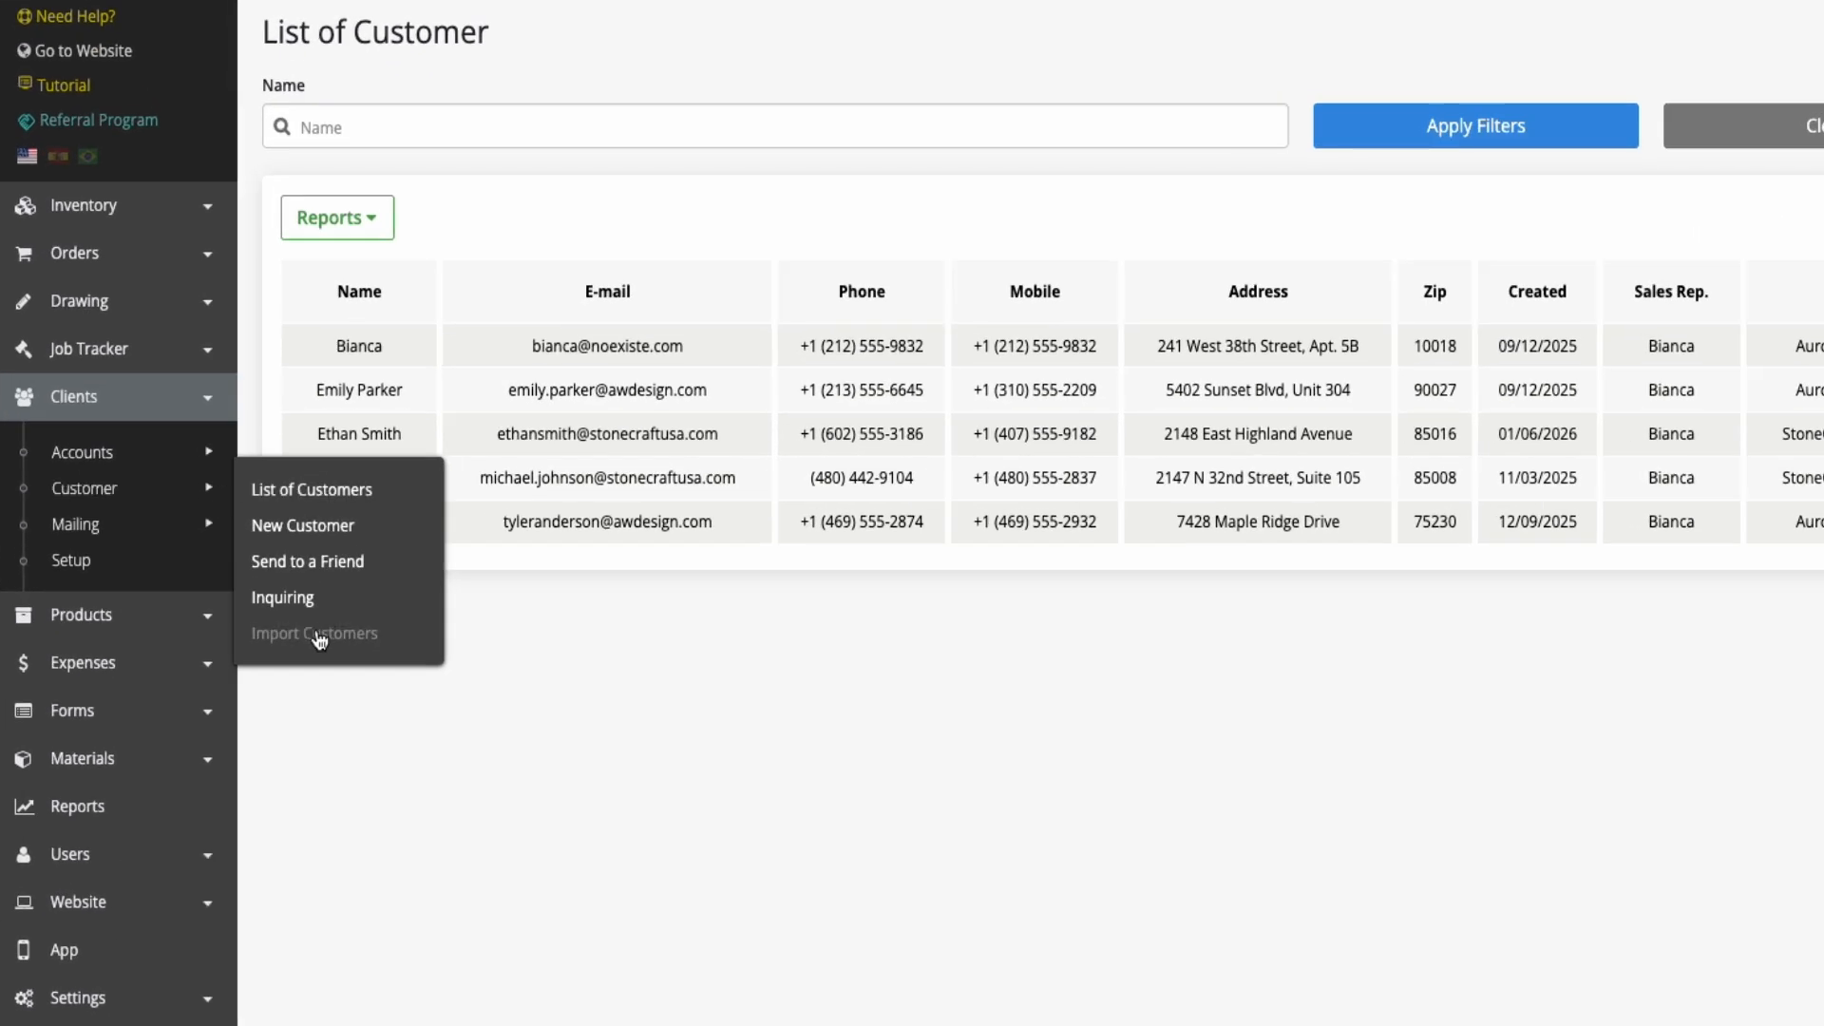
left_click(305, 635)
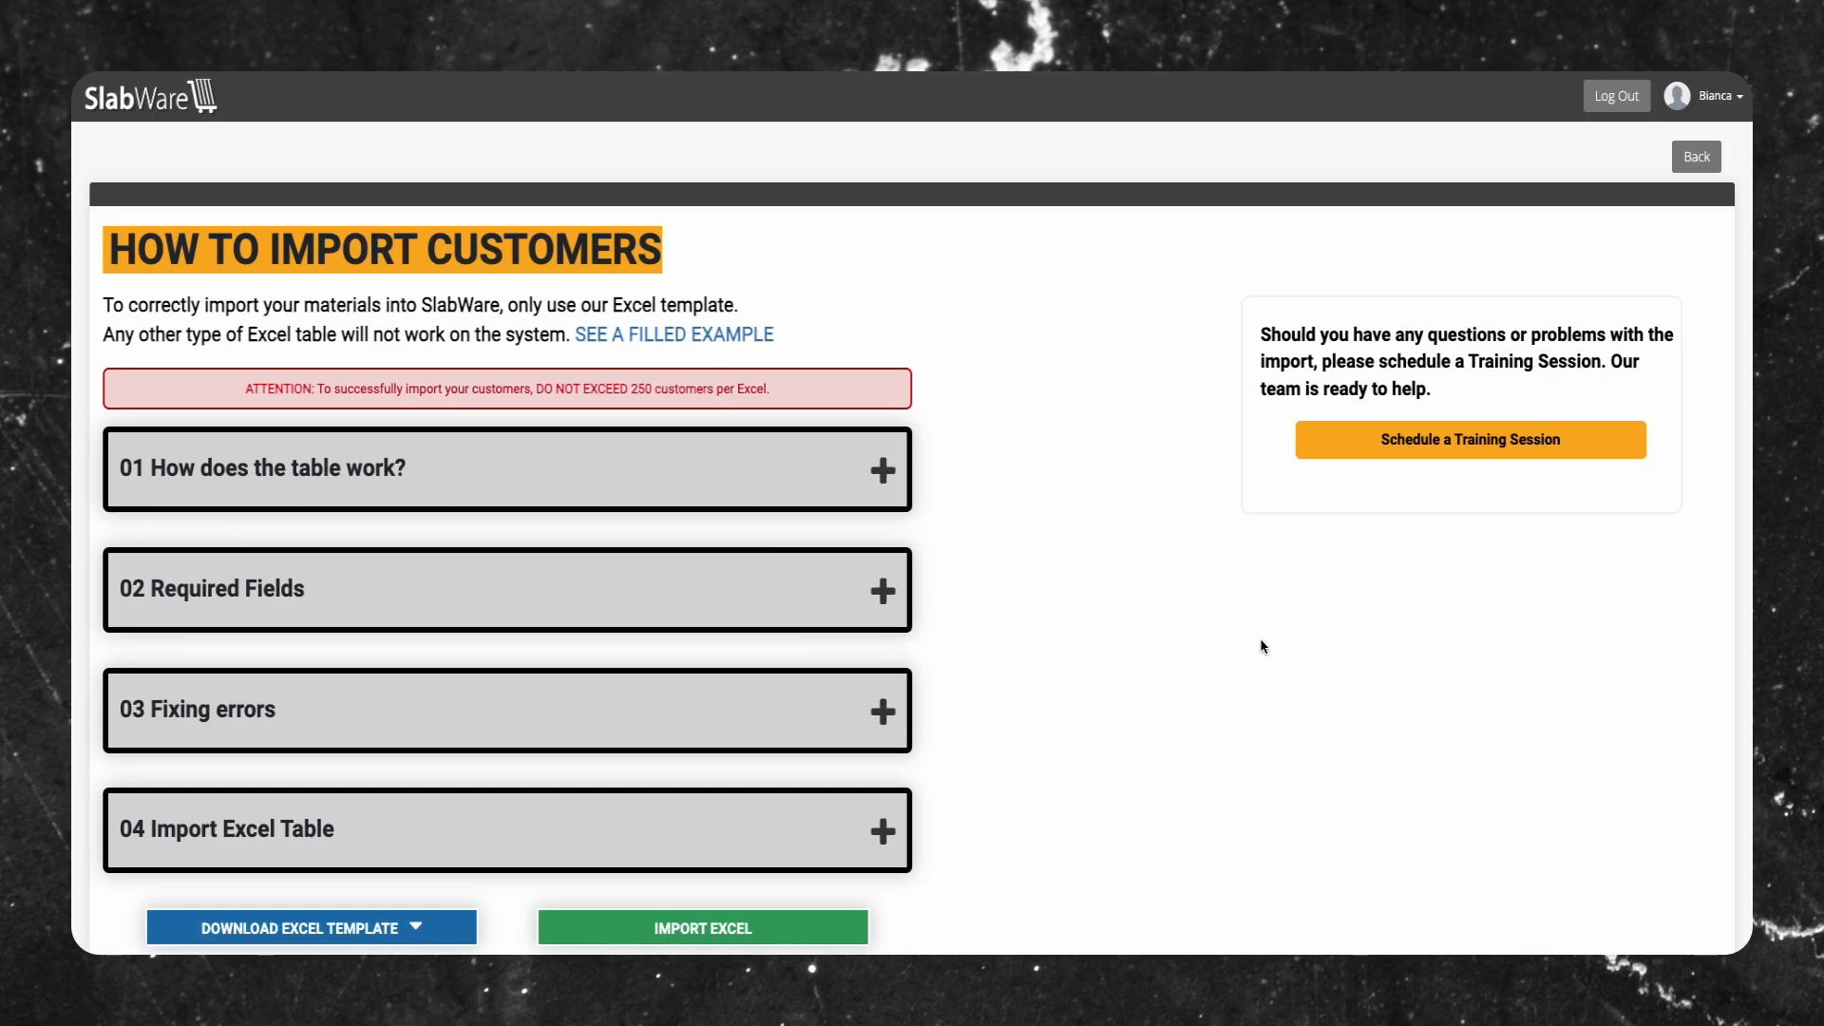
Read through the four customer import instruction slides, starting with how the table works, and close them
left_click(812, 501)
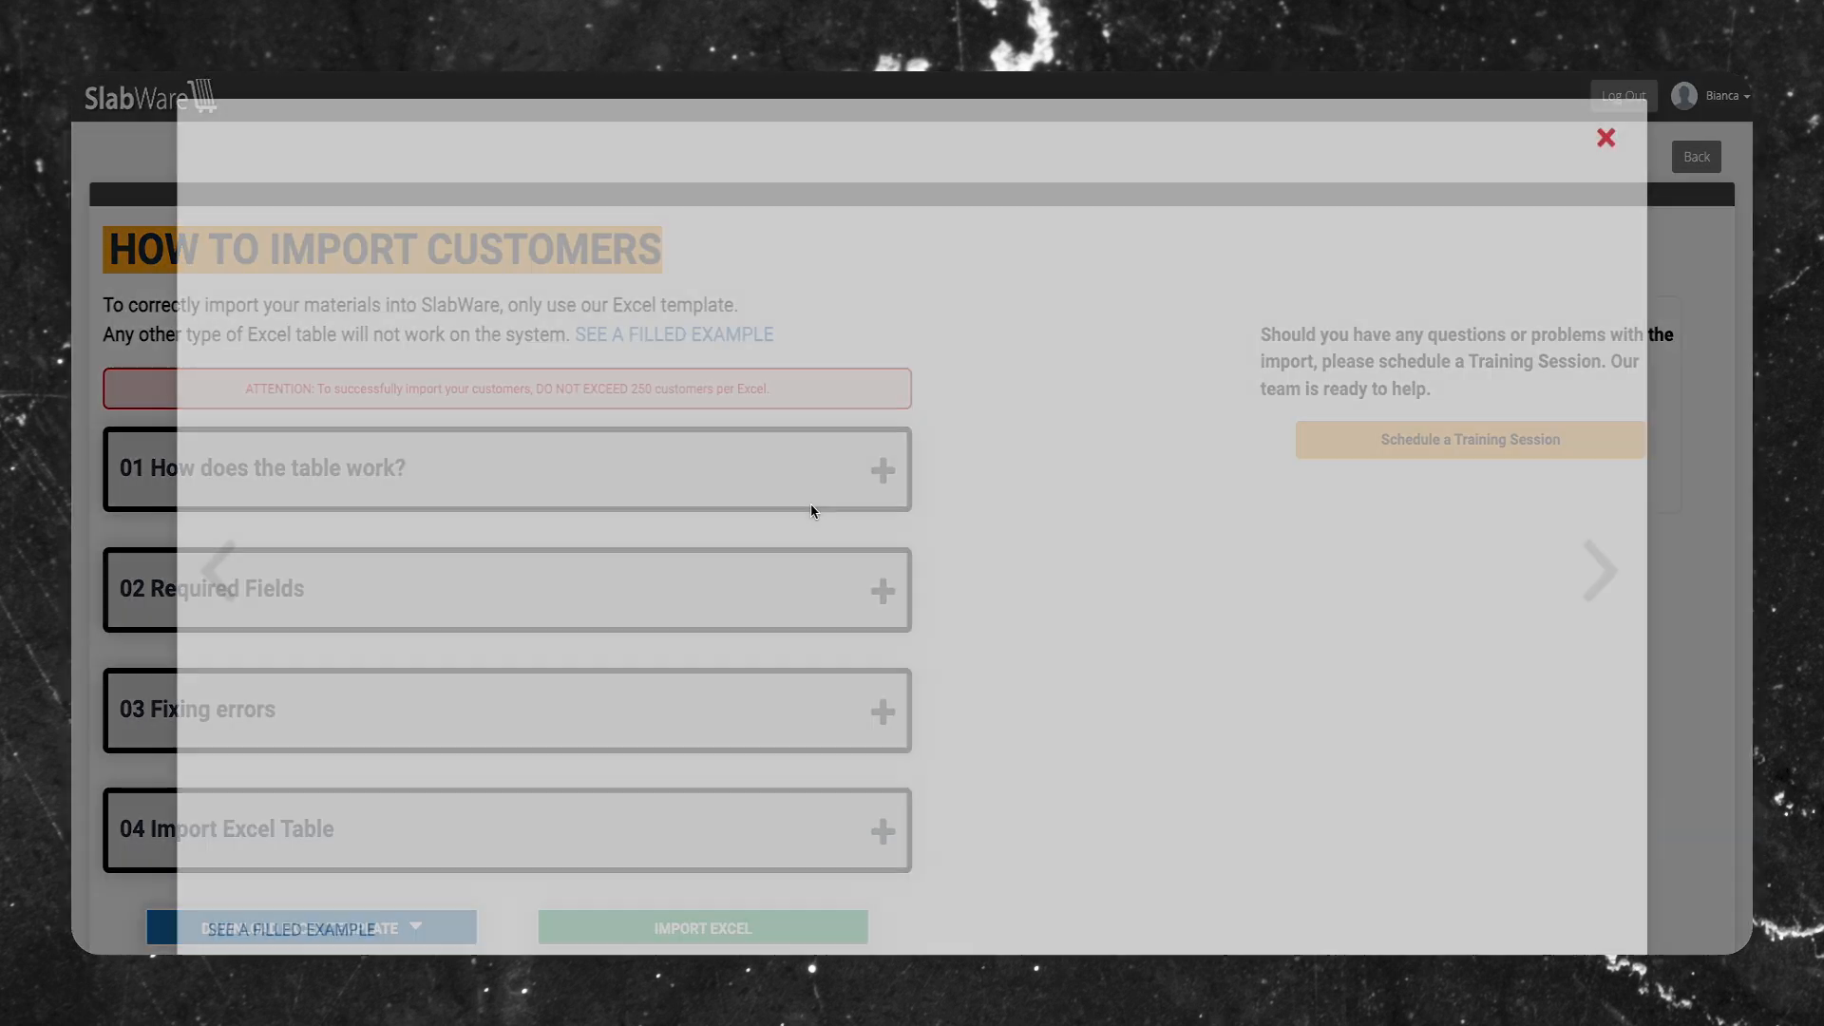
left_click(1599, 583)
left_click(1599, 586)
left_click(1600, 585)
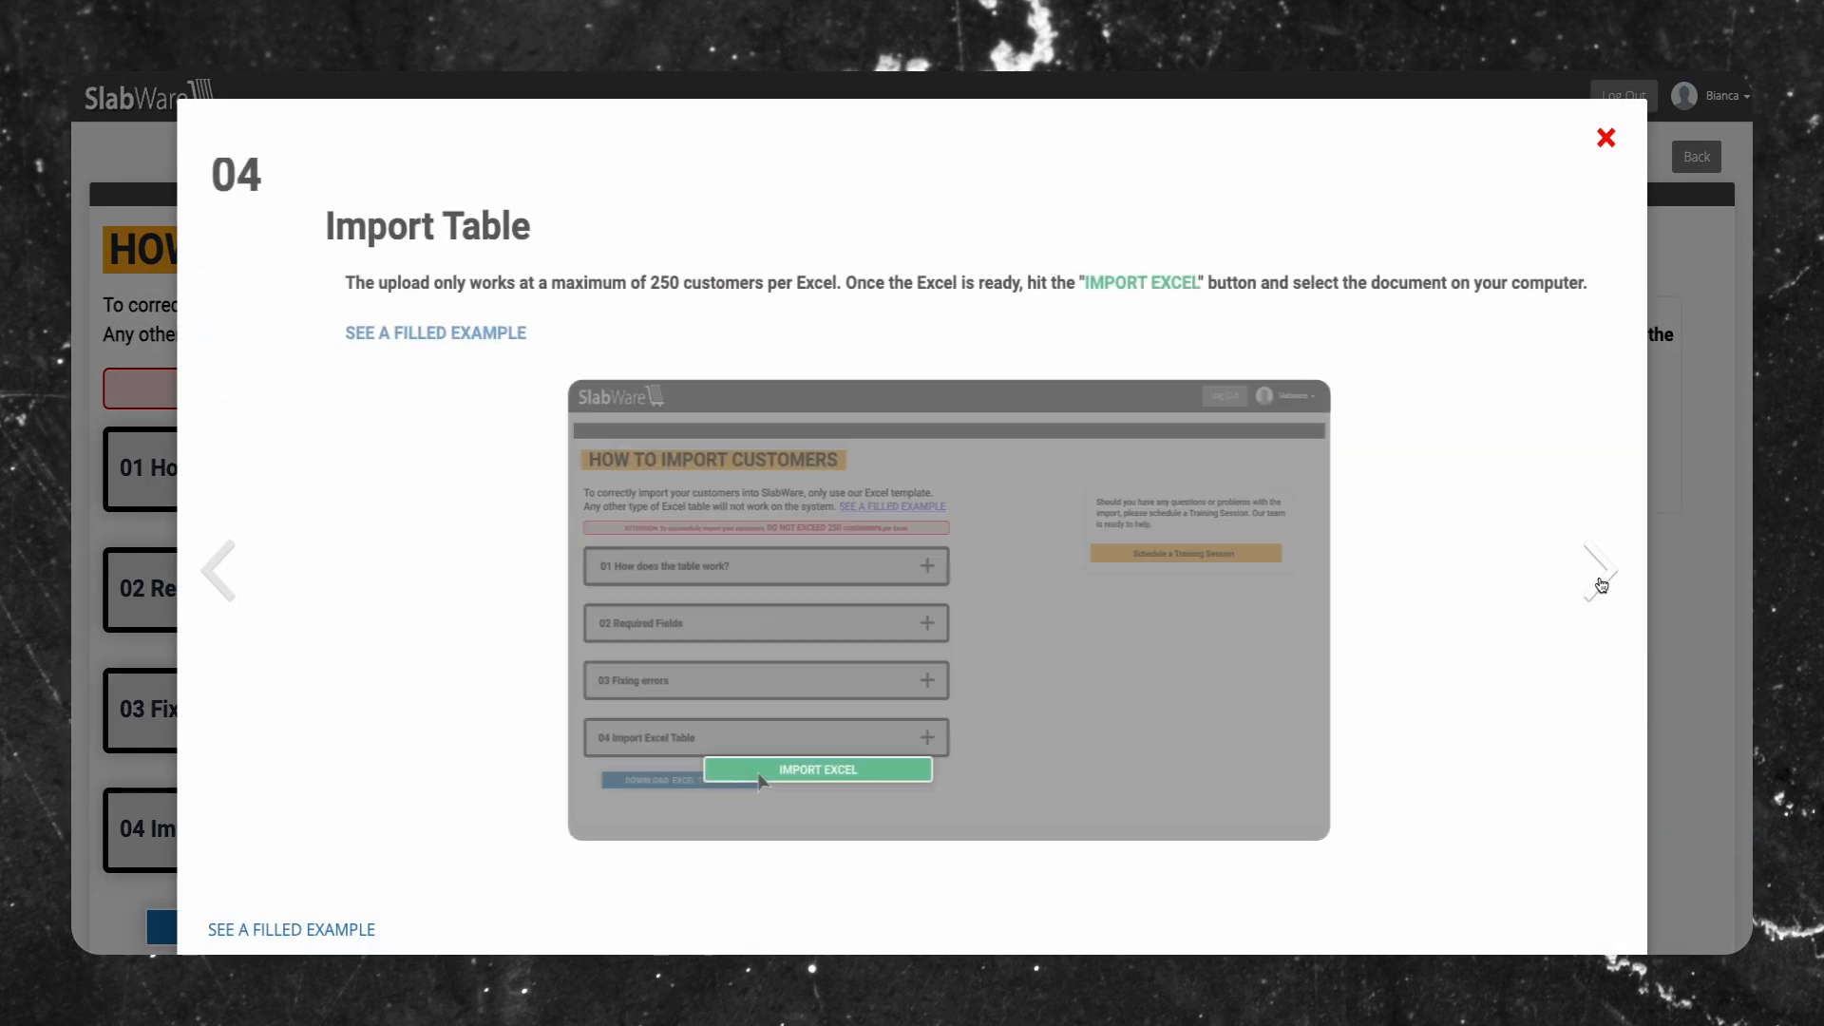
left_click(1601, 585)
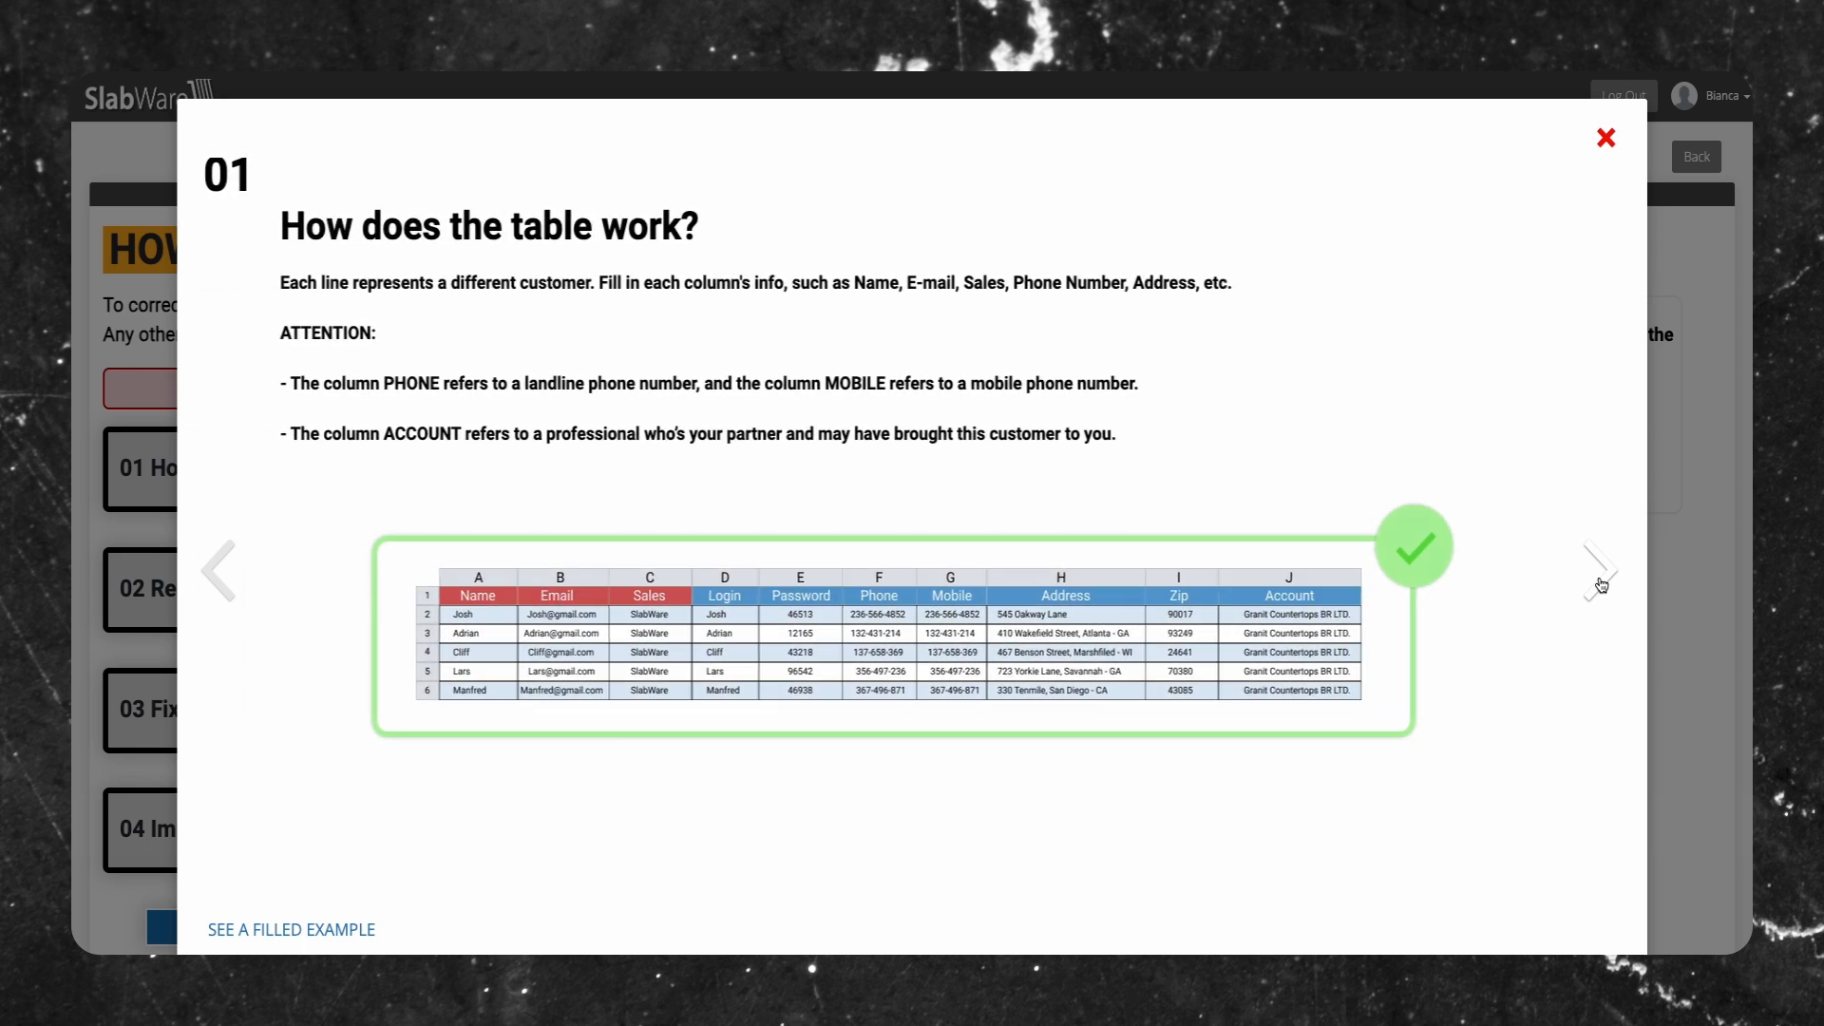
left_click(1749, 632)
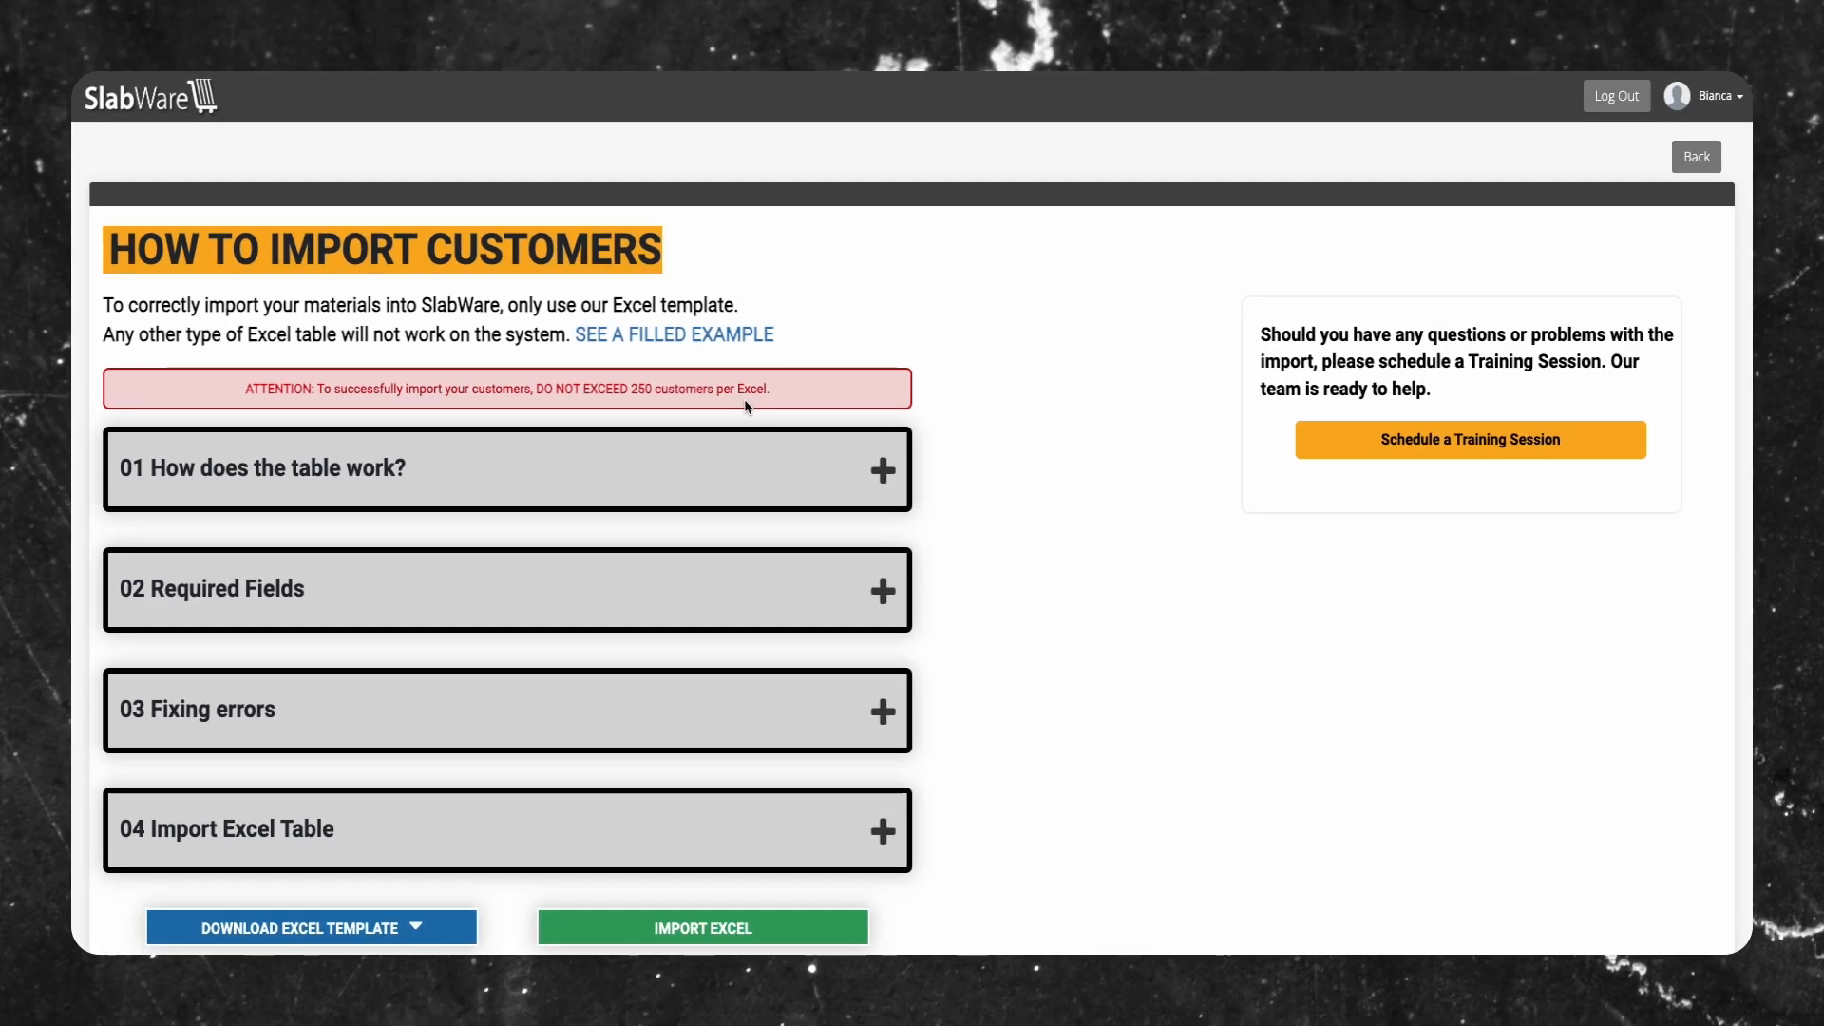
Download the filled example of the customer import spreadsheet, examine its columns in Excel, and close the workbook
scroll(1000, 684, "down", 2)
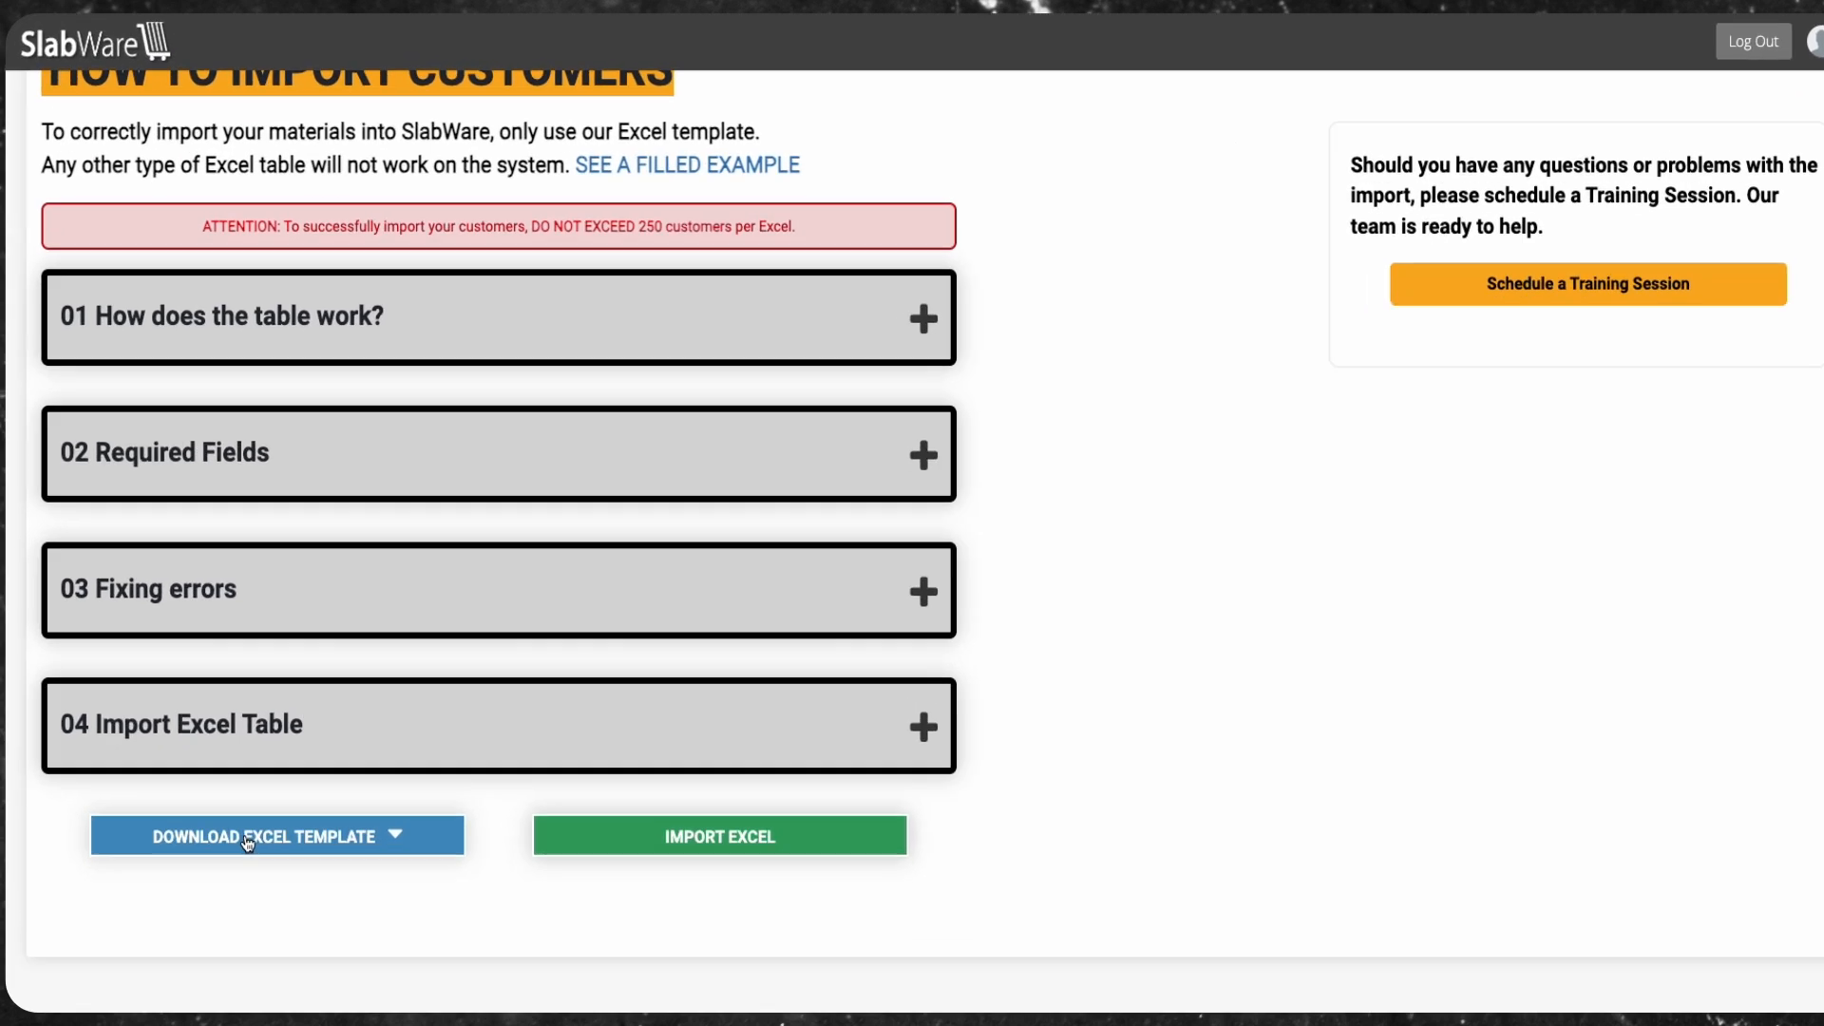
left_click(313, 799)
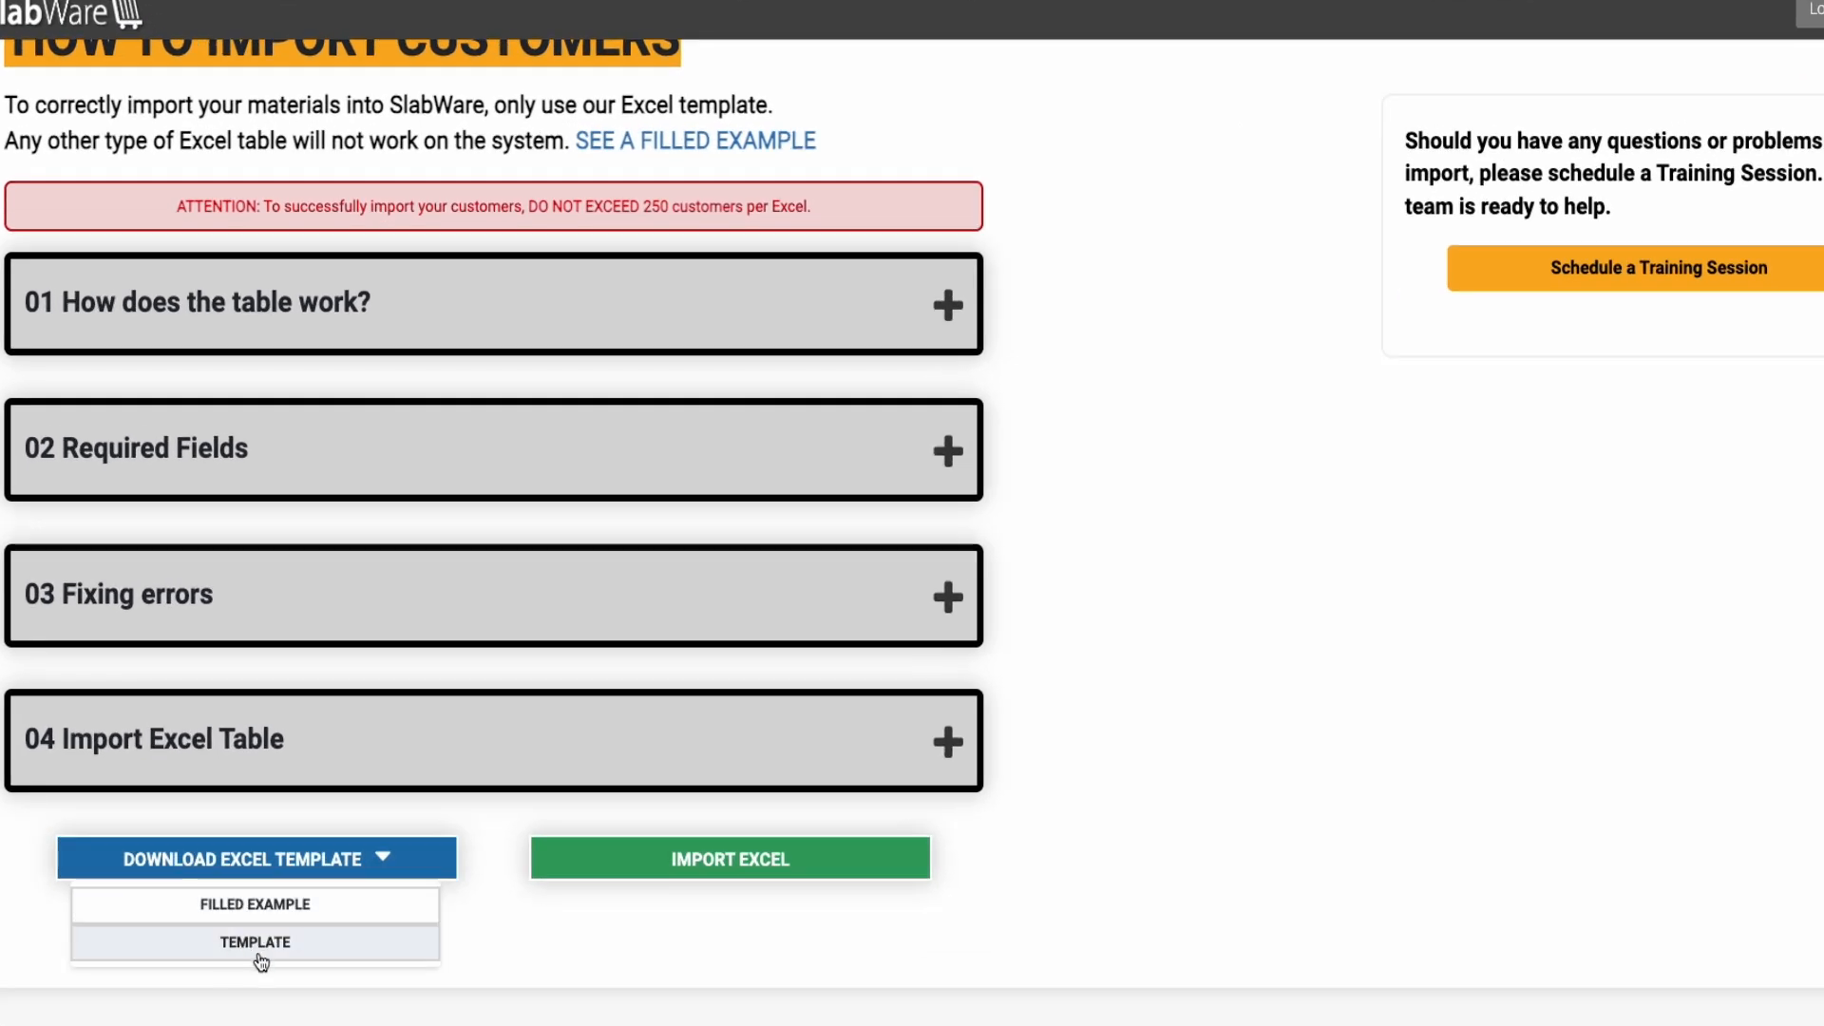
left_click(265, 910)
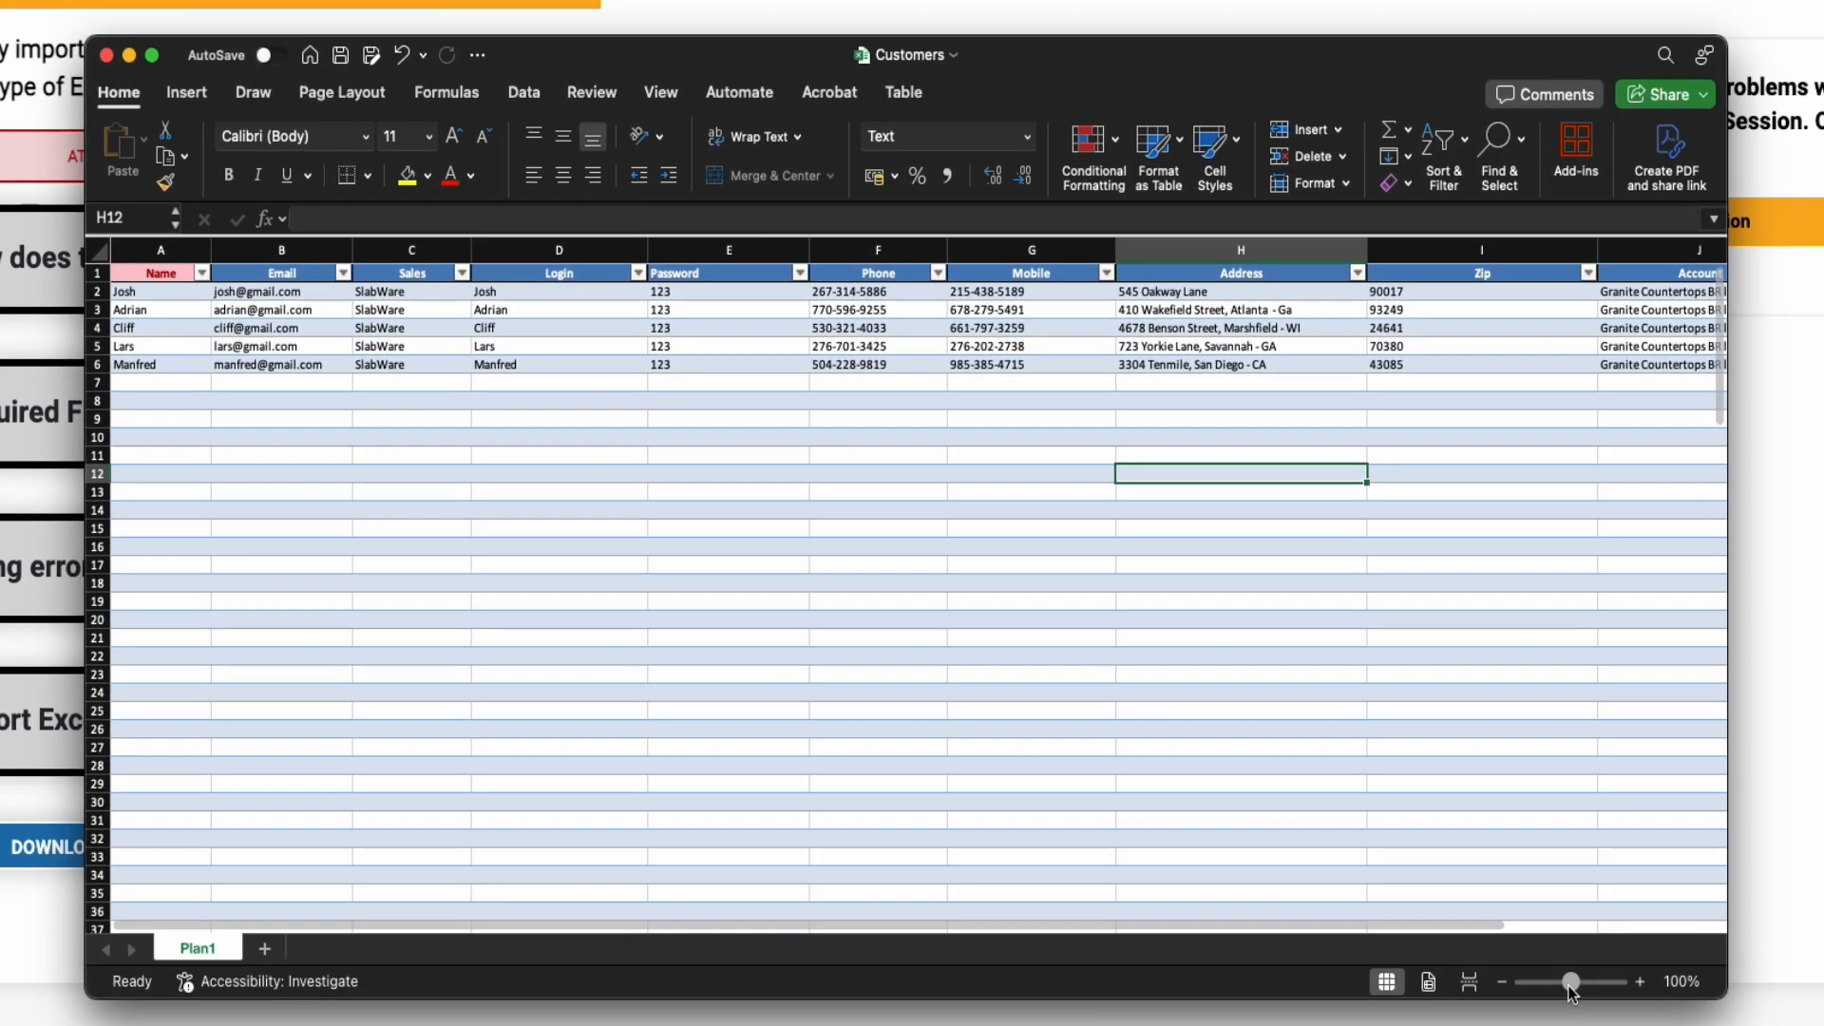
left_click_drag(1415, 925, 1423, 925)
scroll(1575, 993, "right", 3)
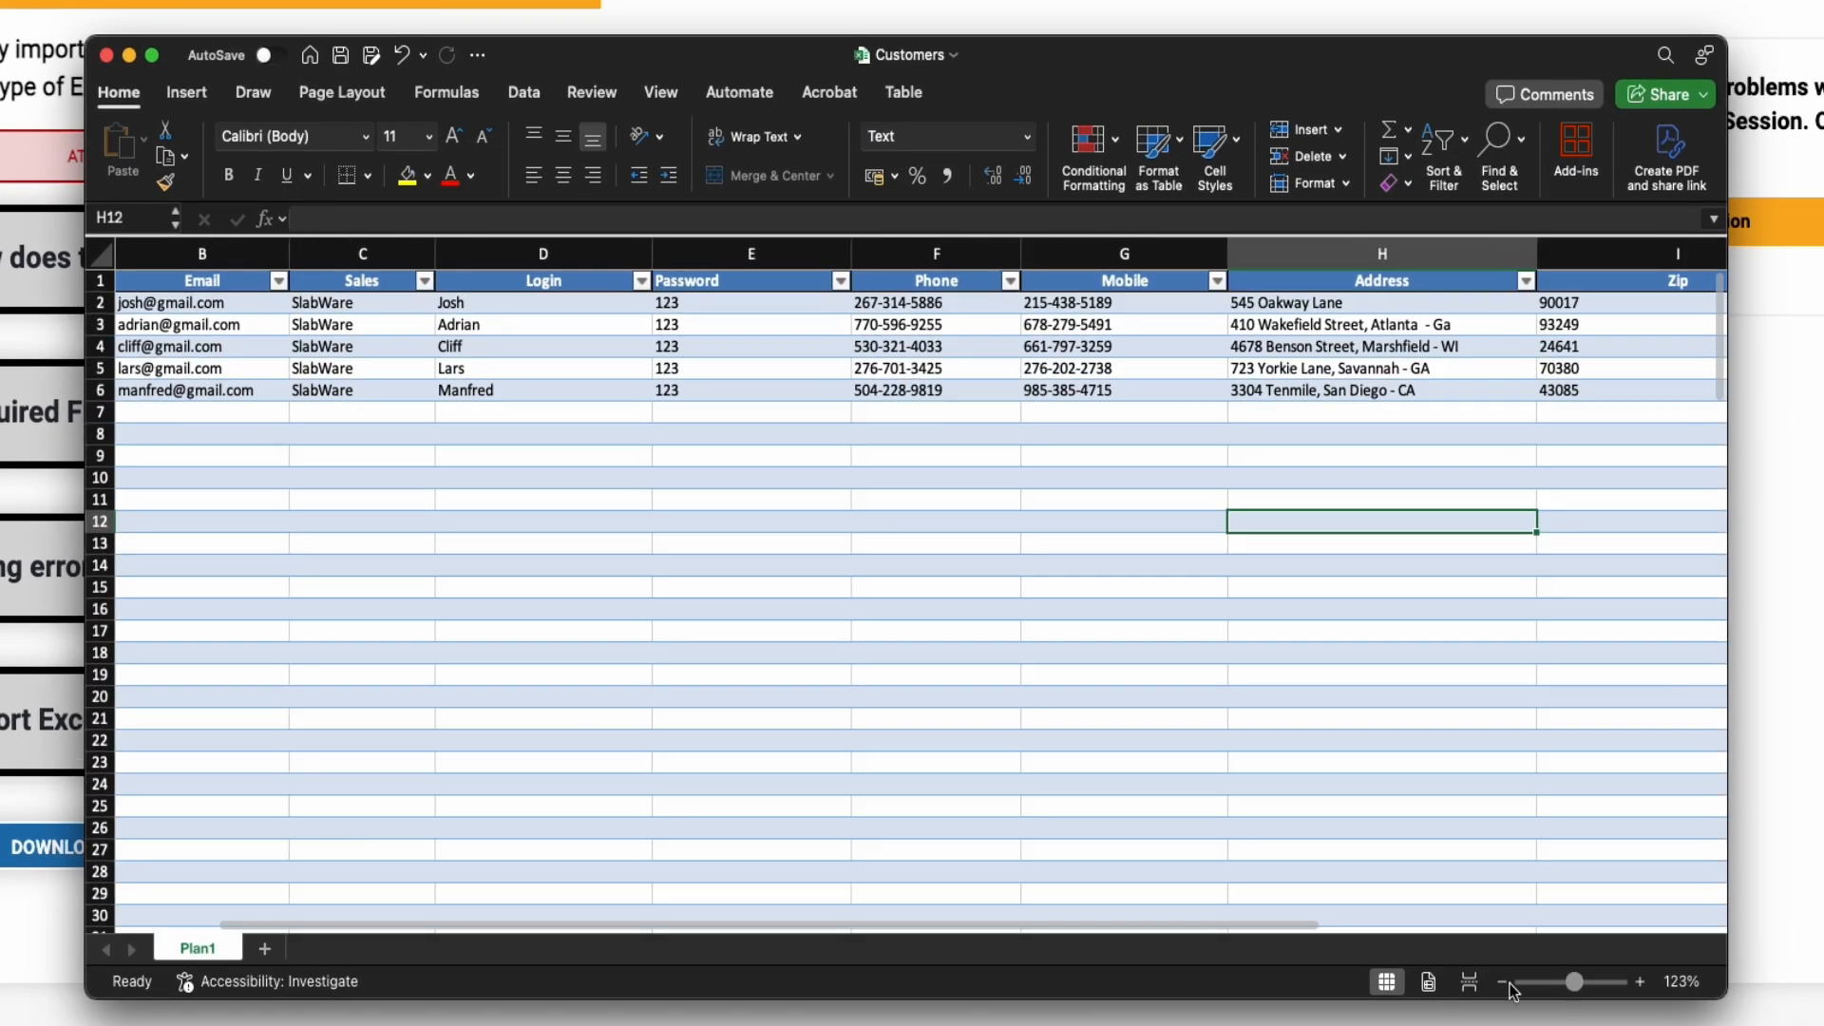
left_click_drag(686, 927, 529, 926)
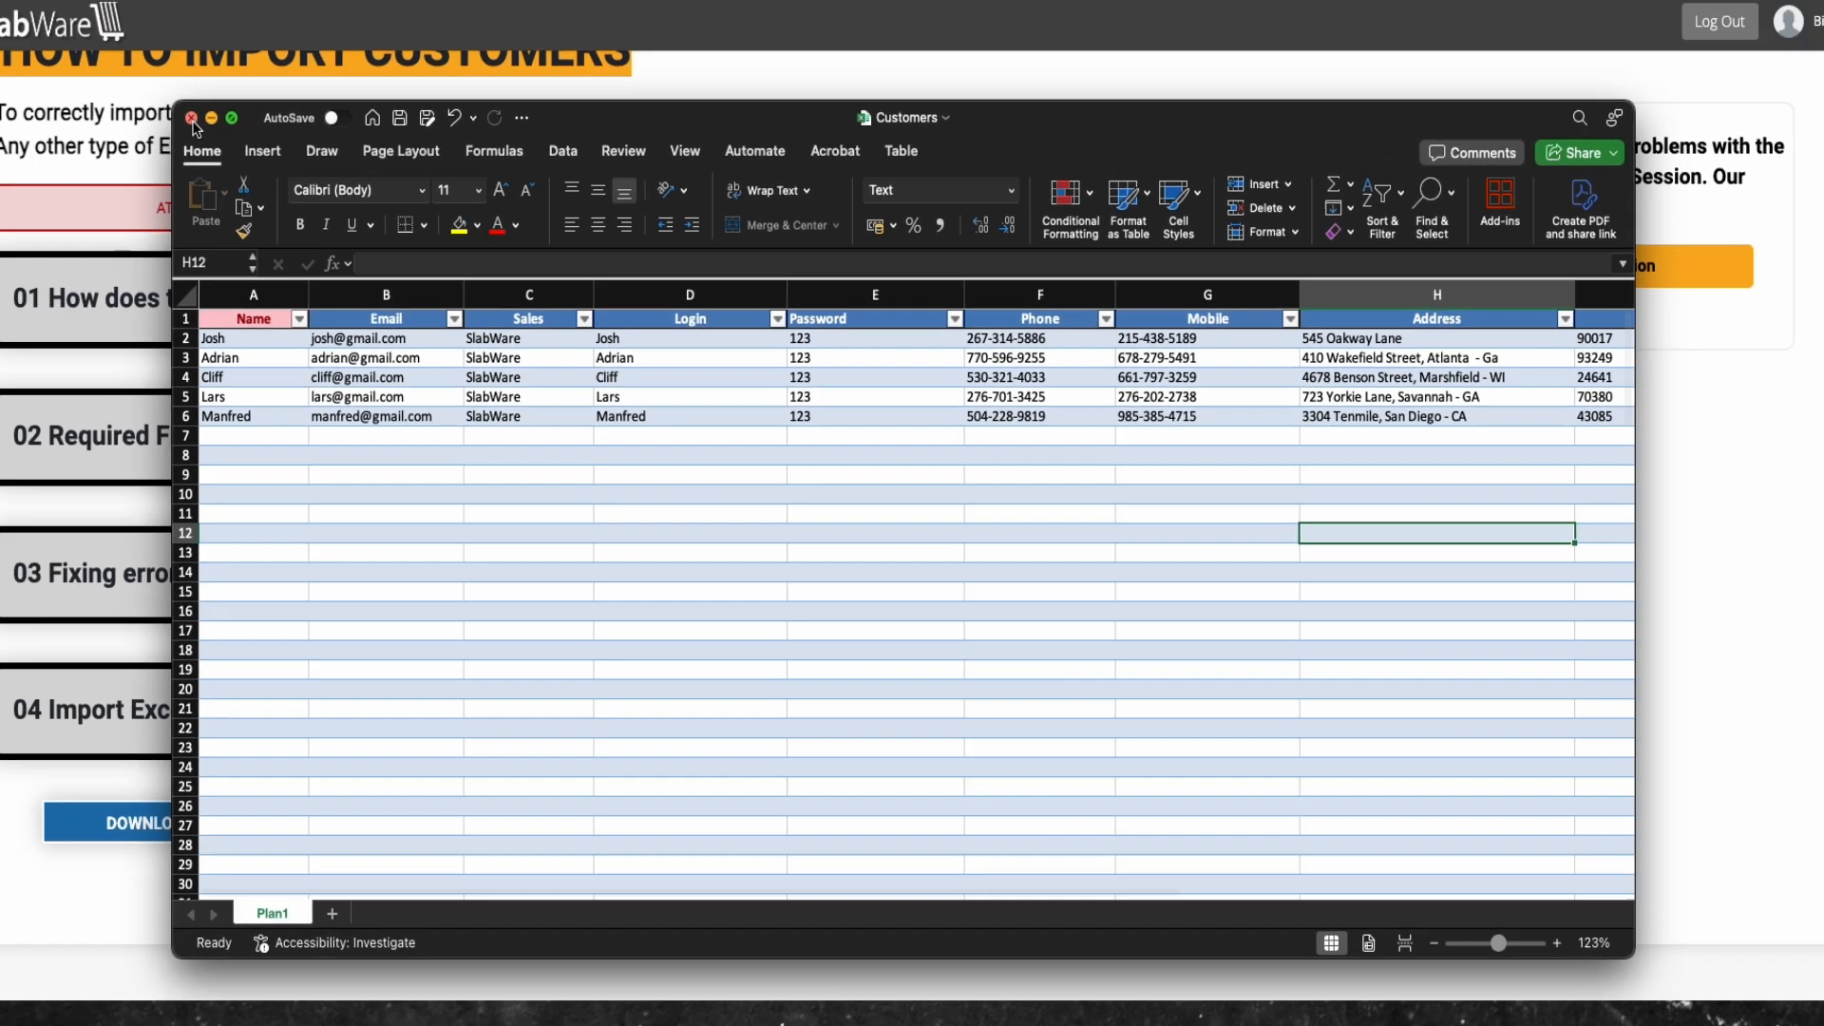
left_click(107, 56)
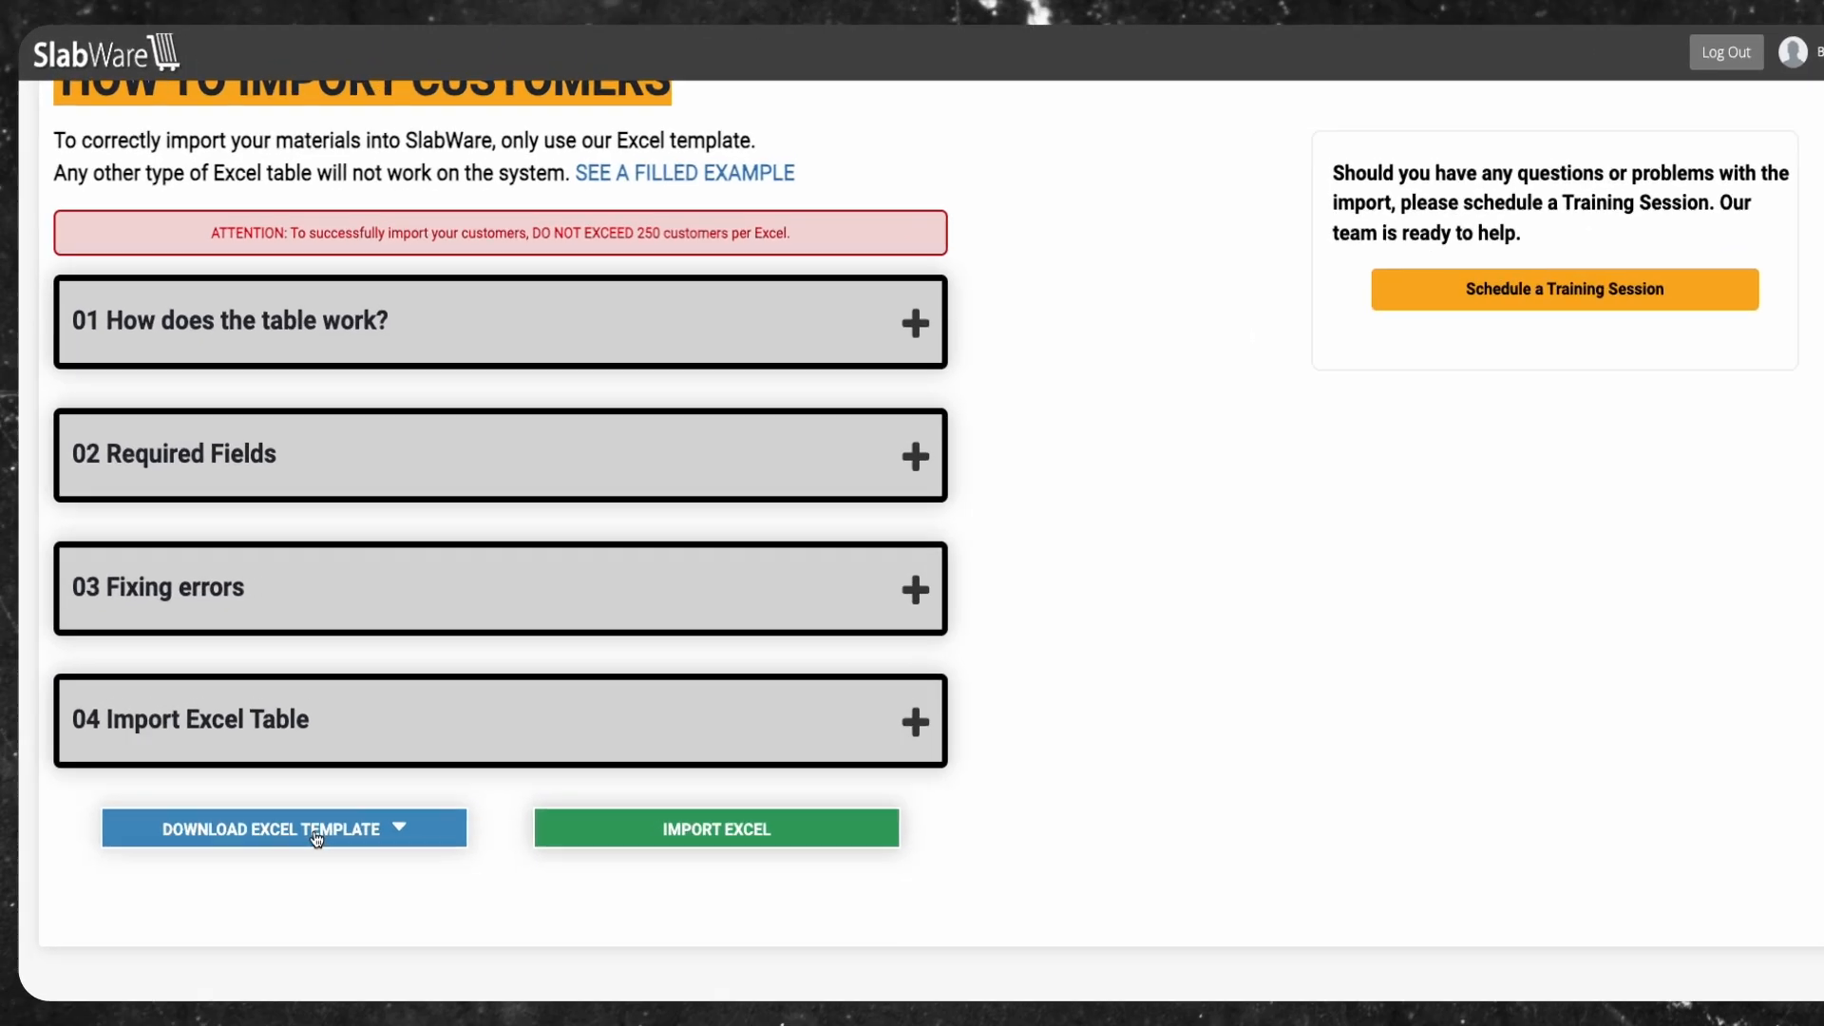
Download the blank customer import template, open it in Excel, and enlarge the view to look over its columns
left_click(316, 838)
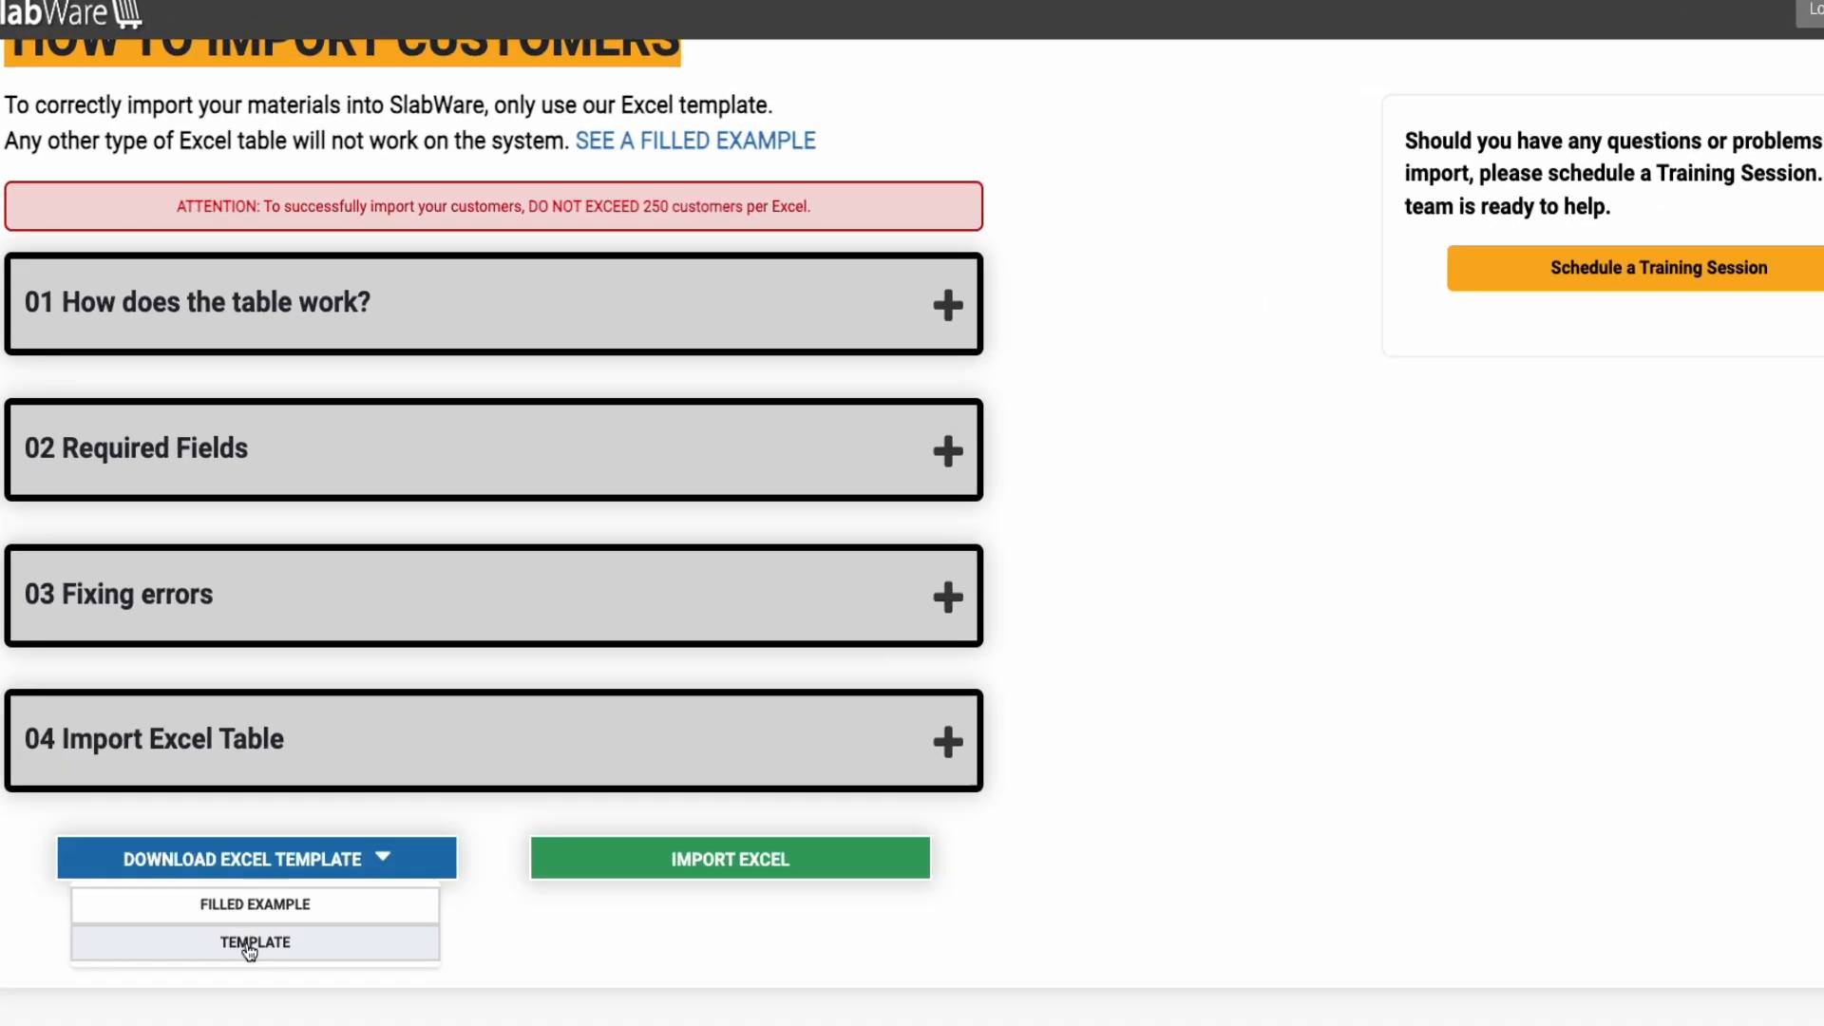
left_click(268, 899)
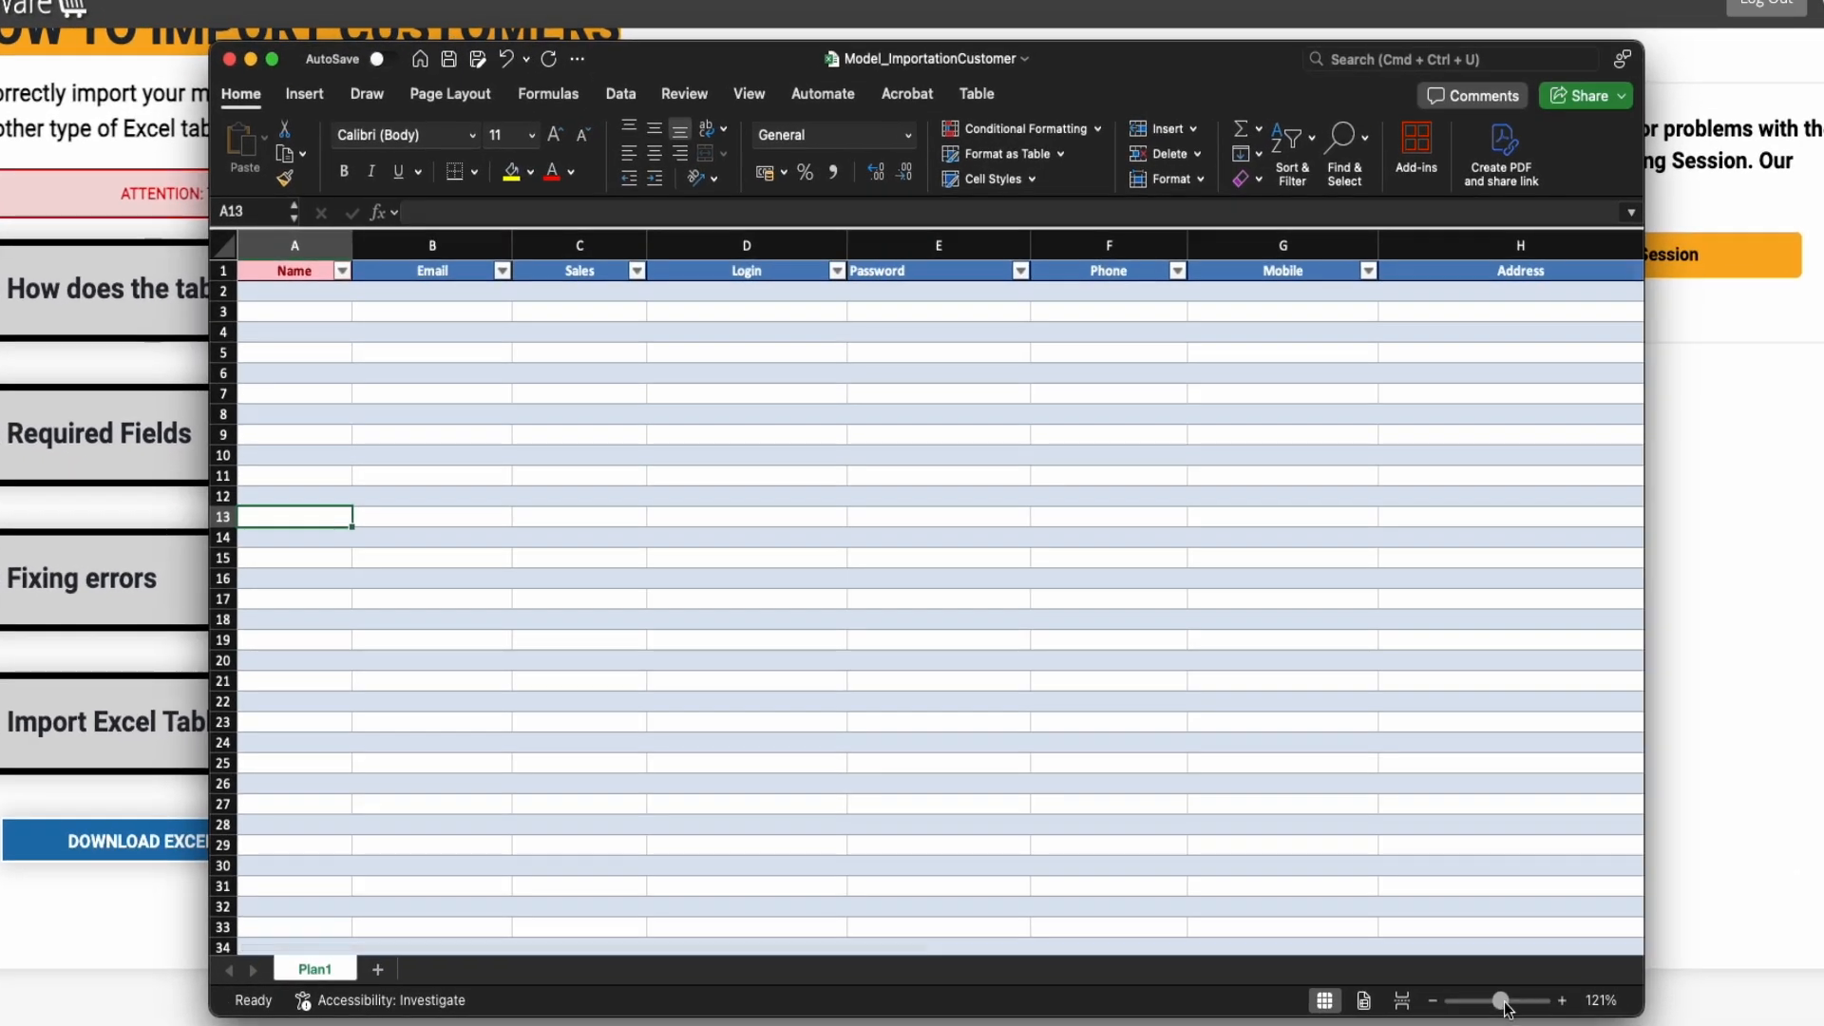
left_click_drag(1395, 933, 1399, 933)
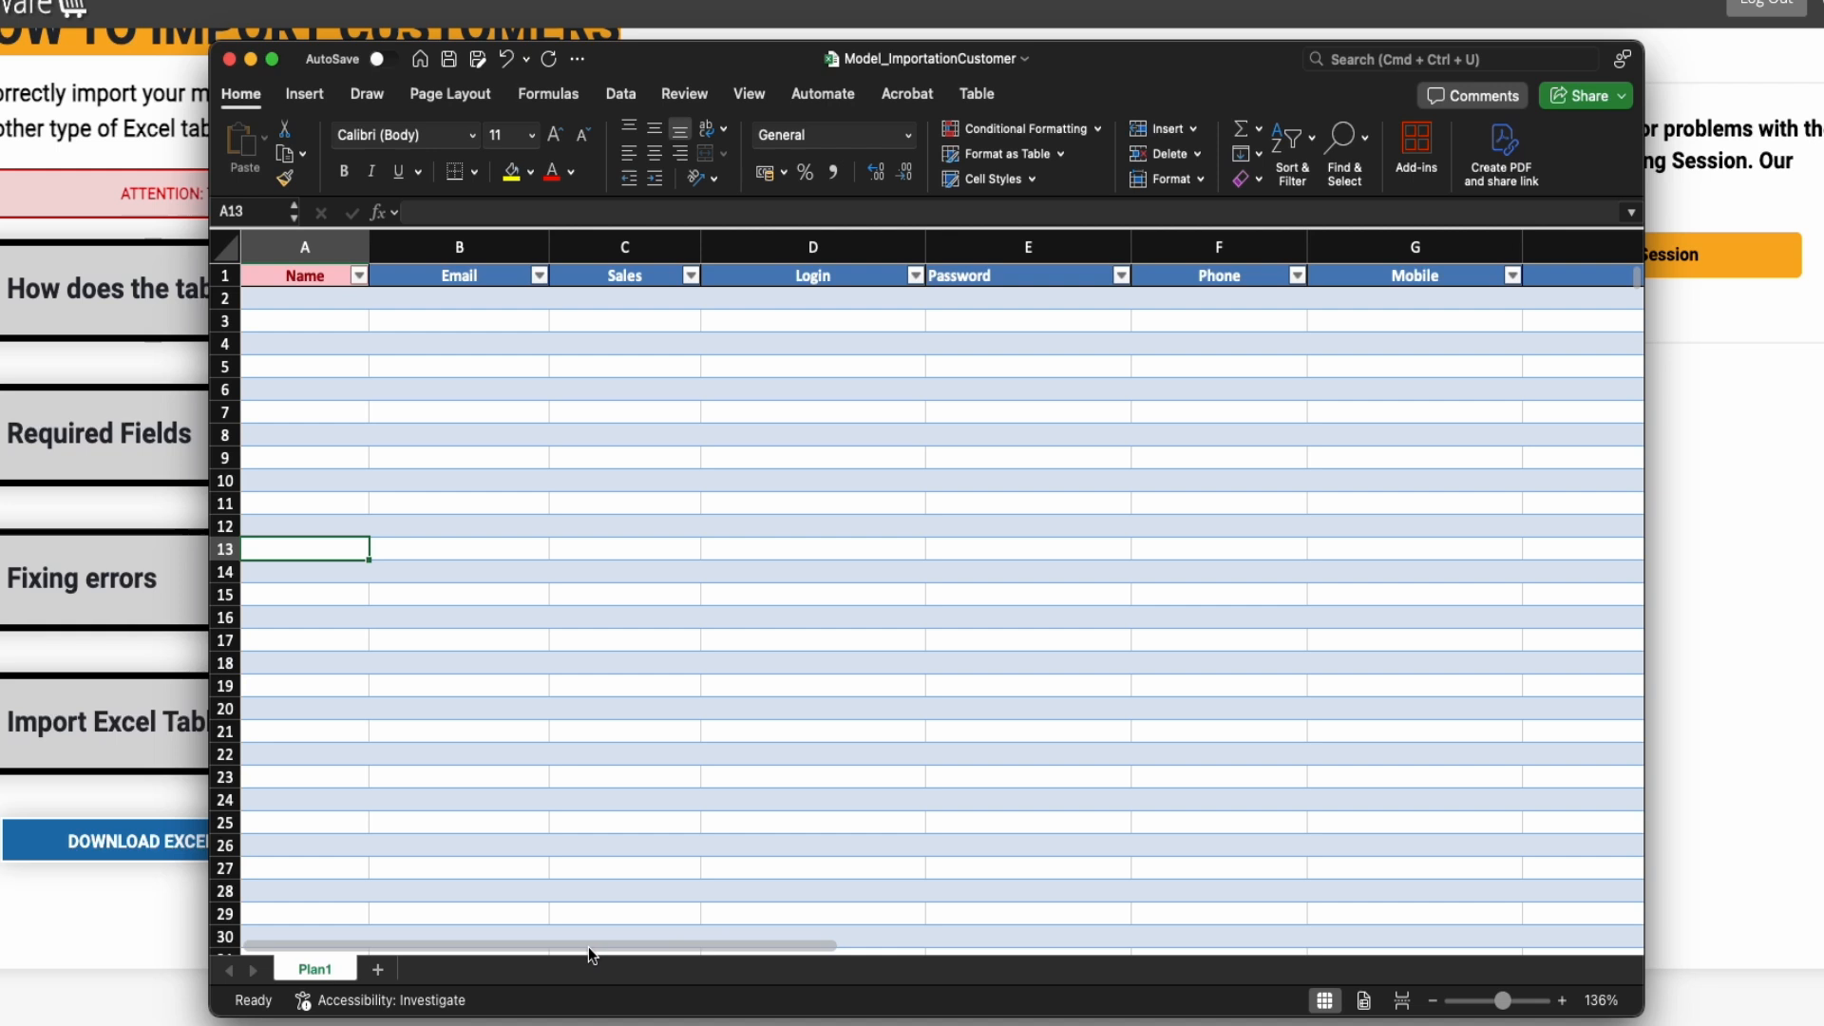
left_click(287, 297)
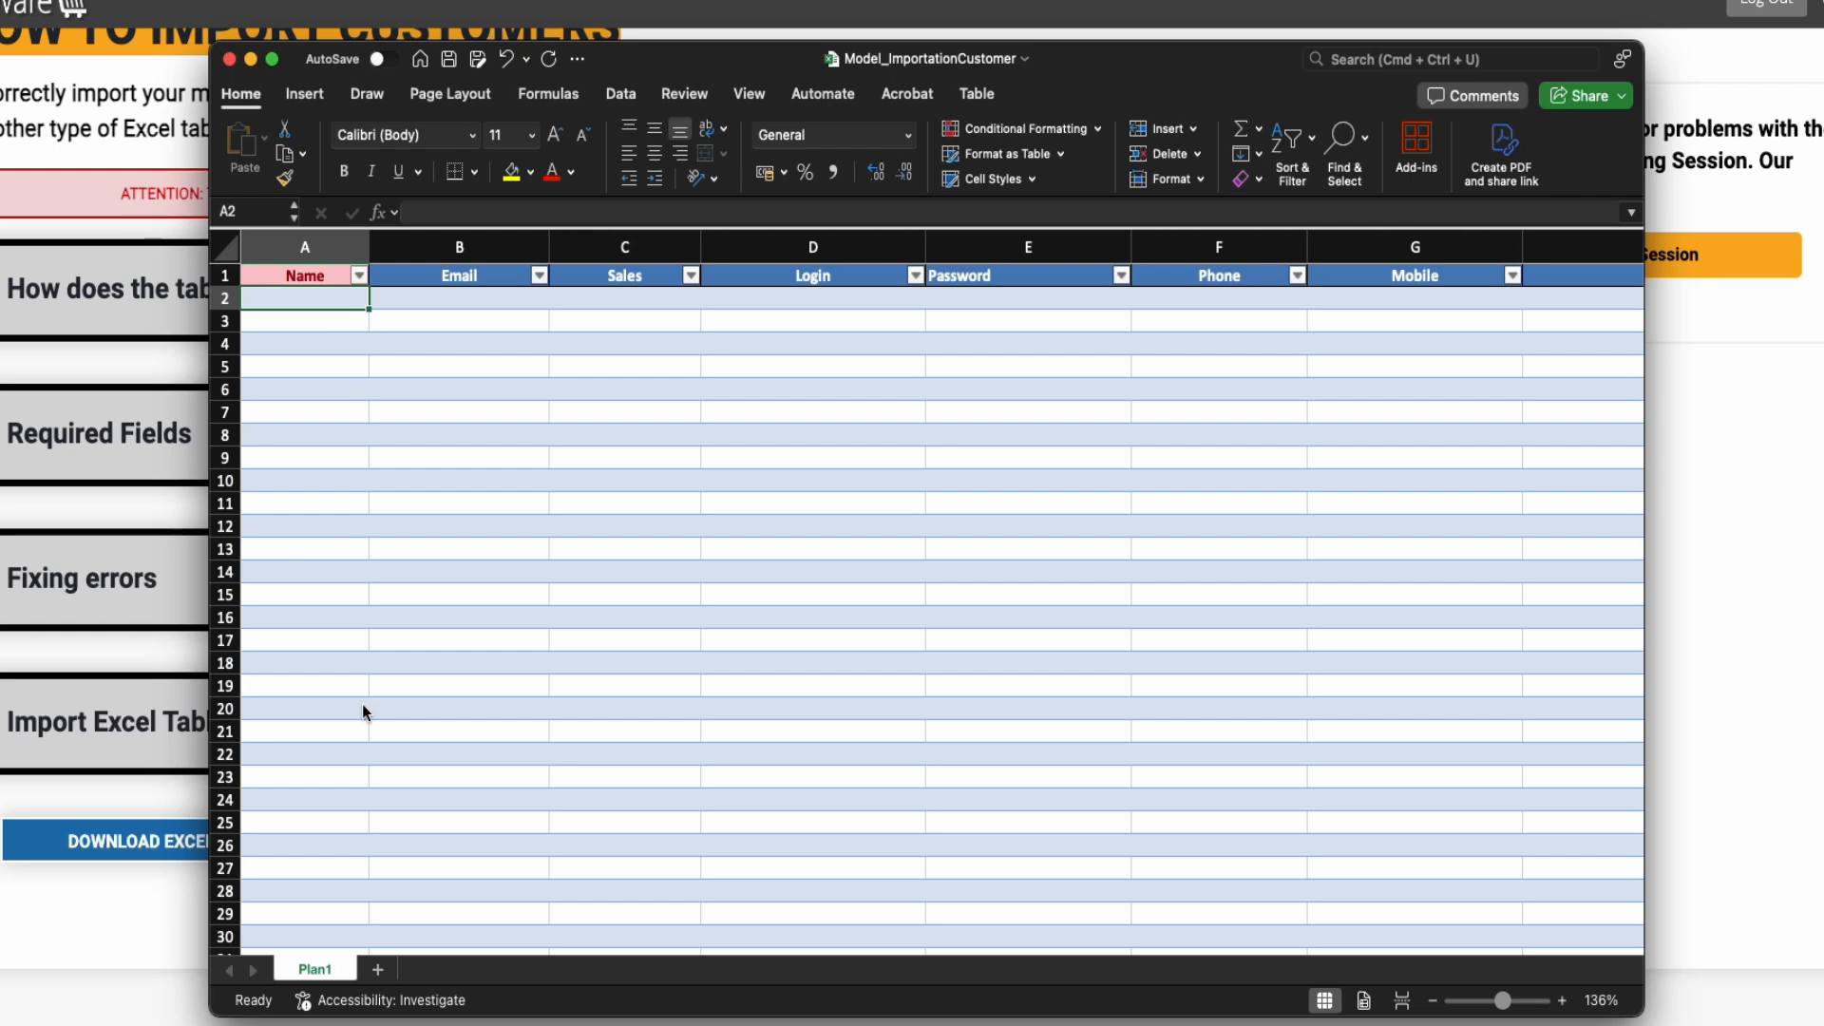
left_click_drag(624, 946, 581, 935)
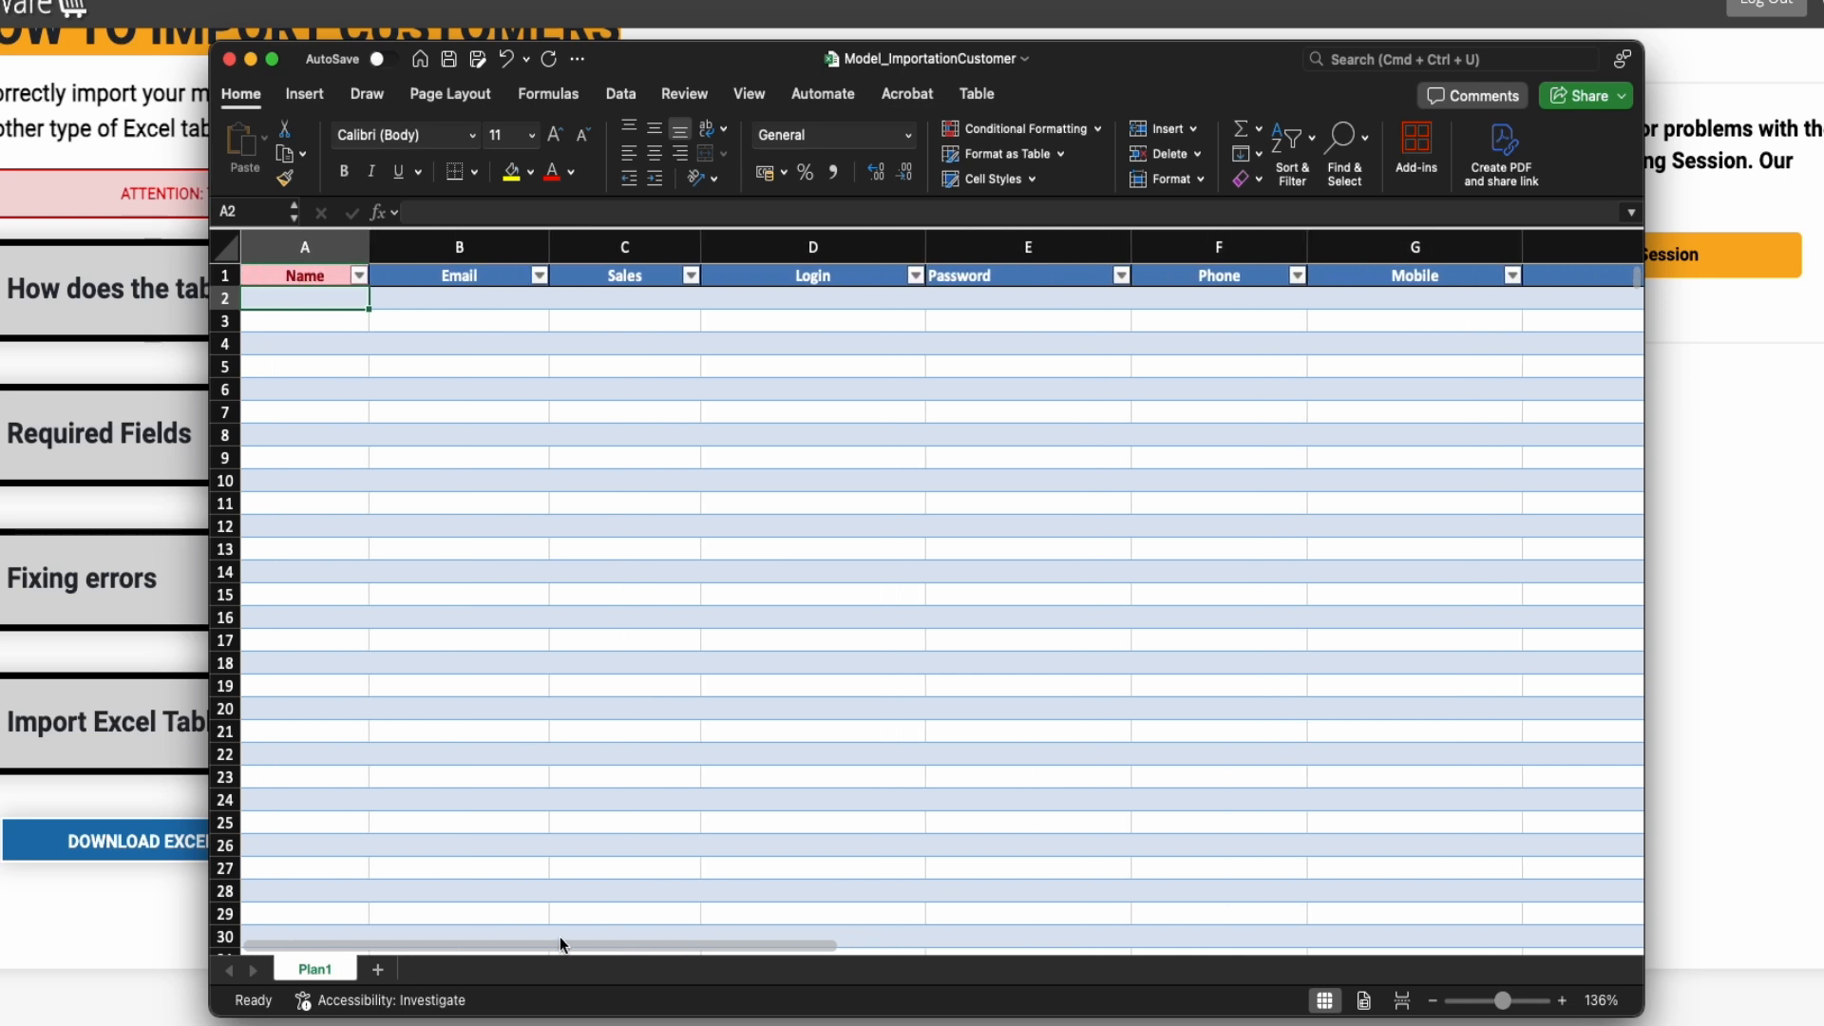
Paste the customer's full name and e-mail into row 2 and widen the Email column to fit
key("super+Tab")
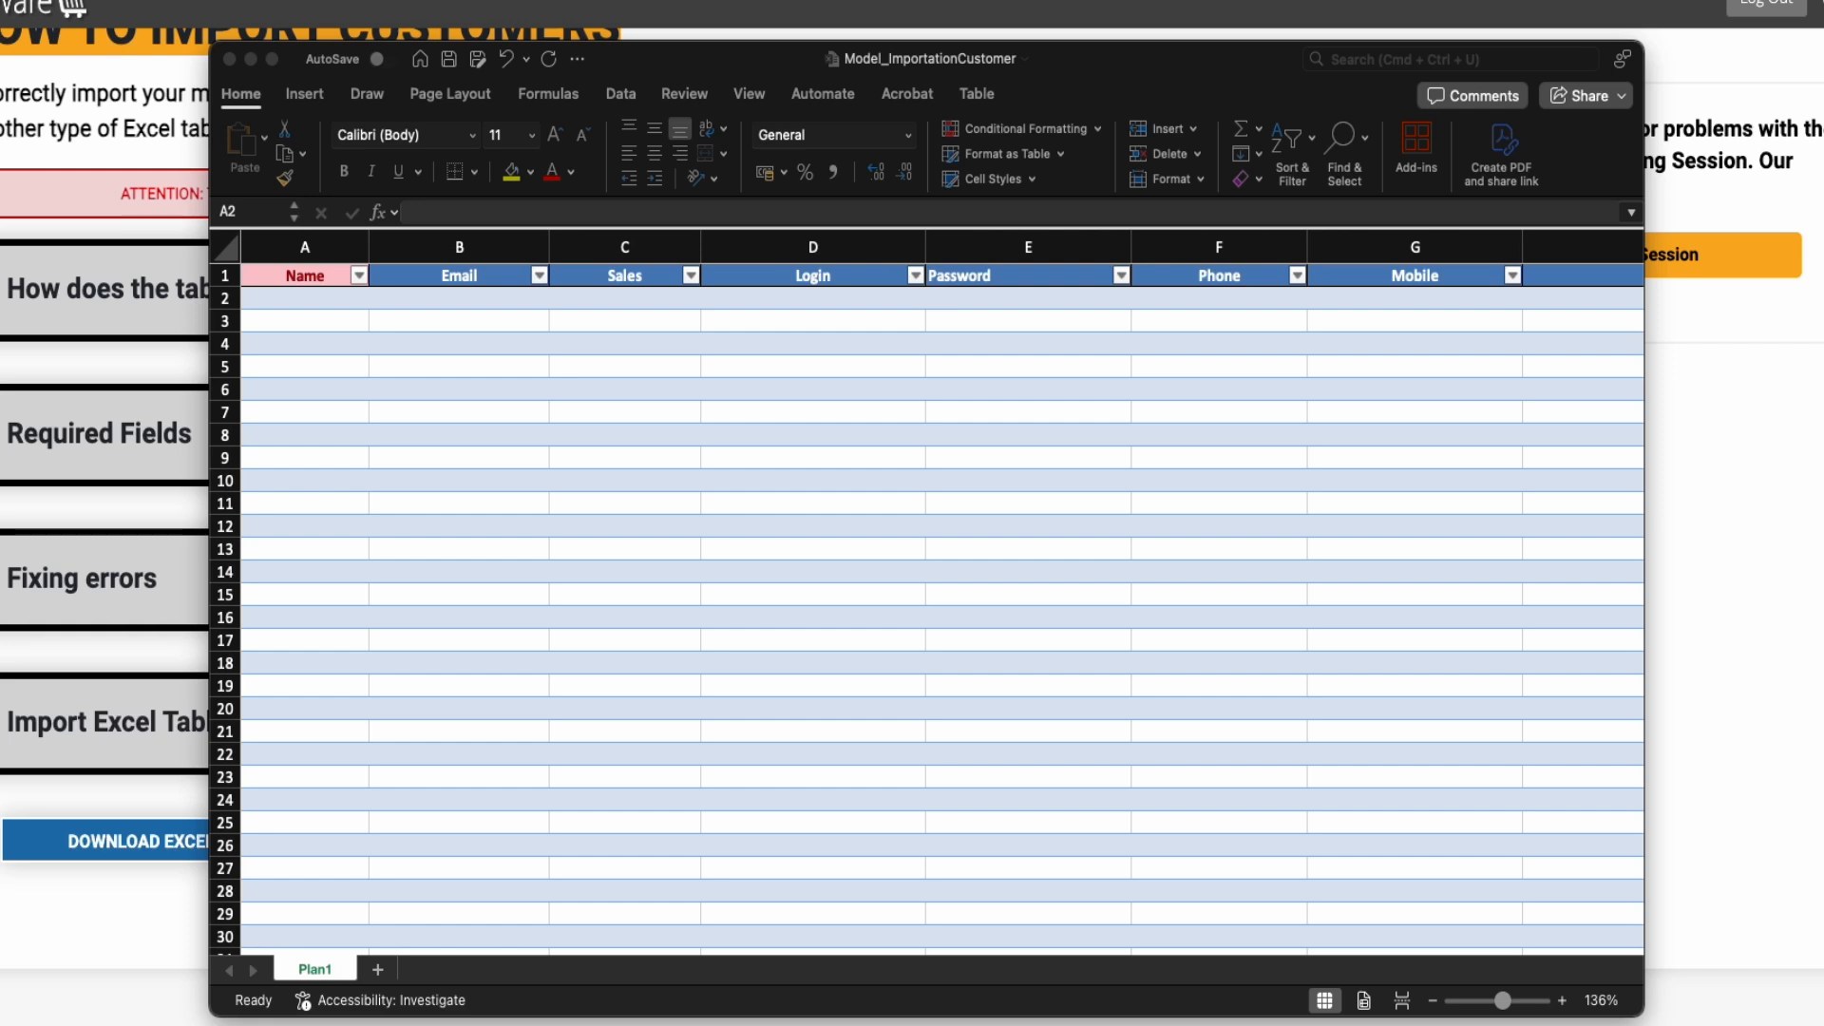
key("super+c")
left_click(270, 304)
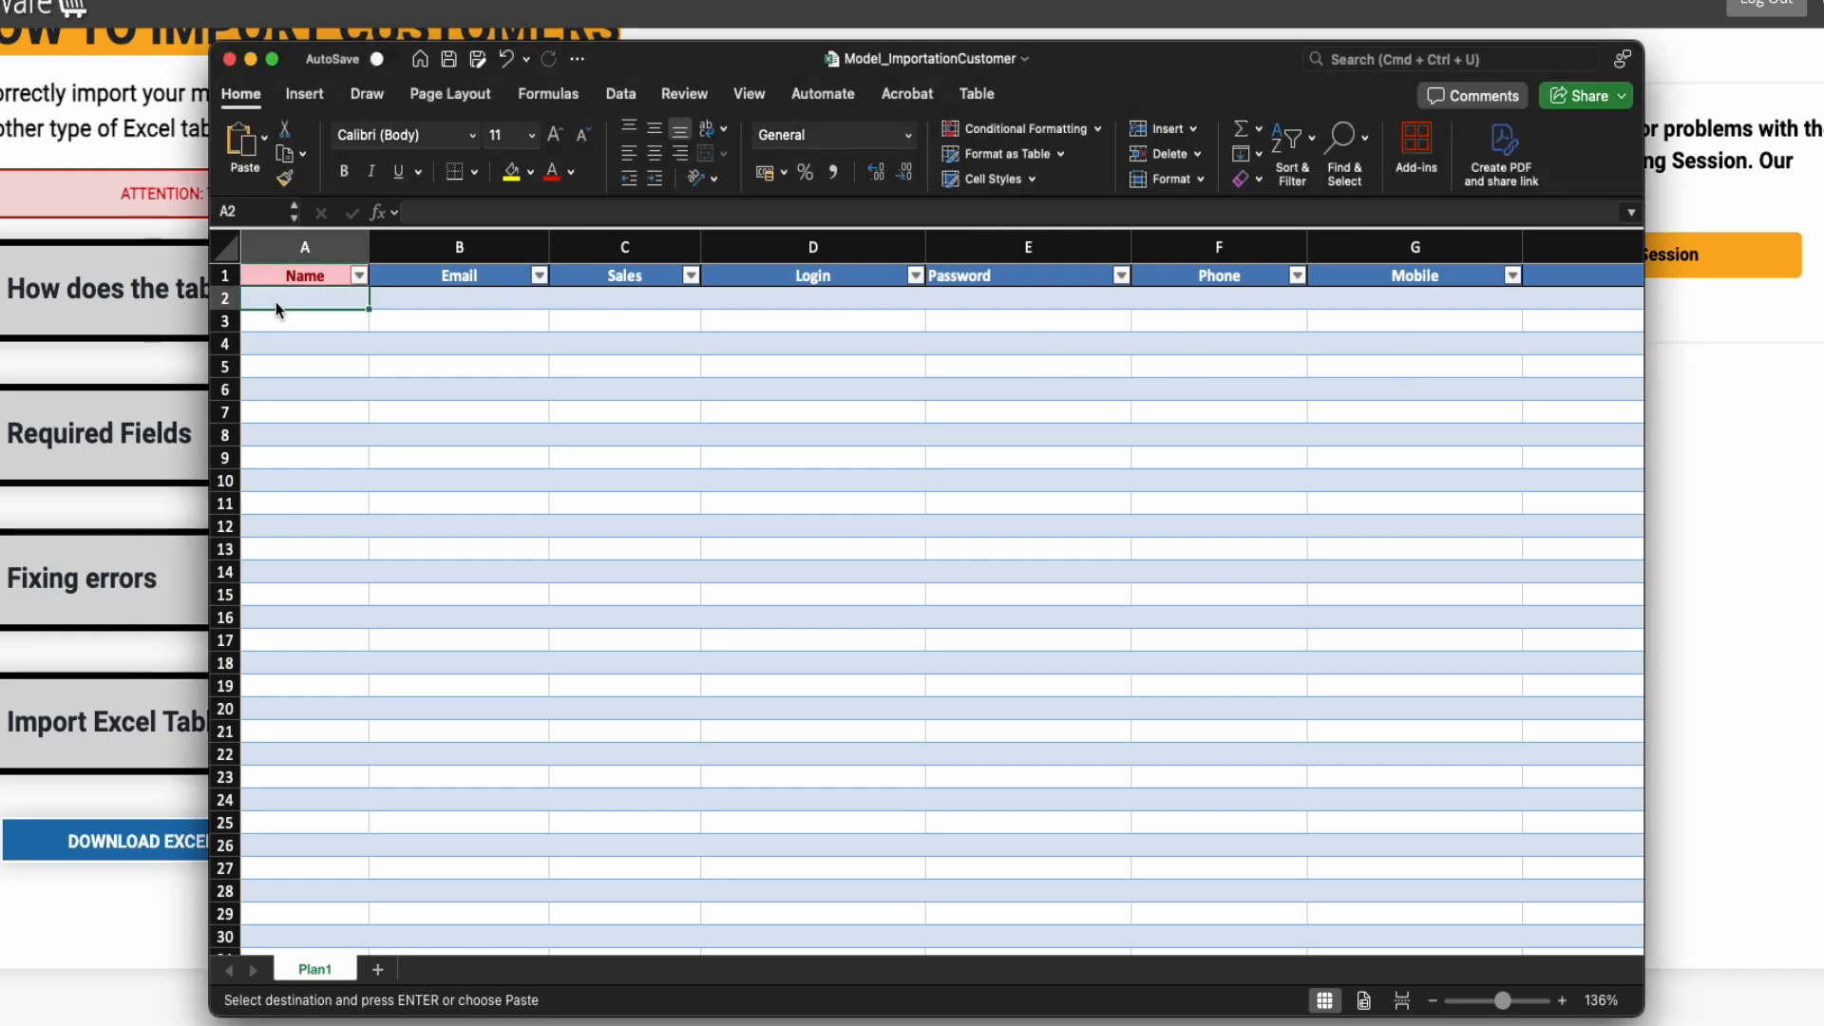
key("super+v")
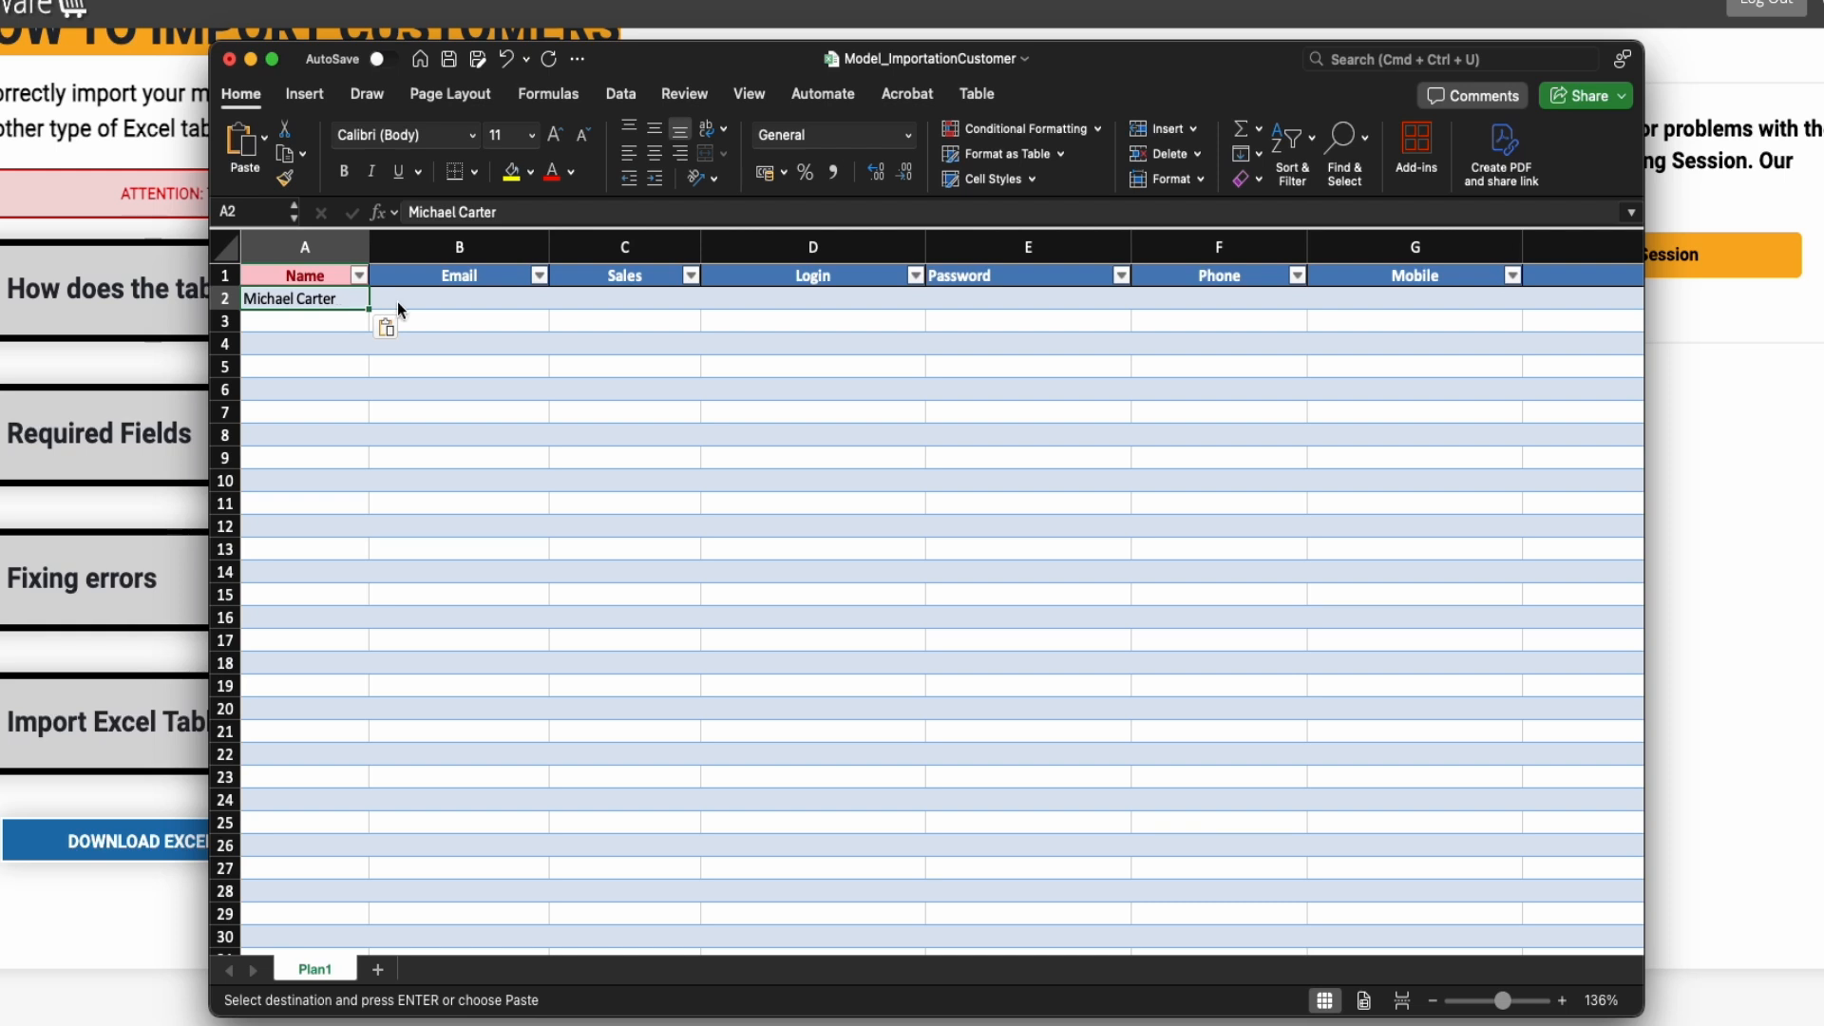
left_click(395, 300)
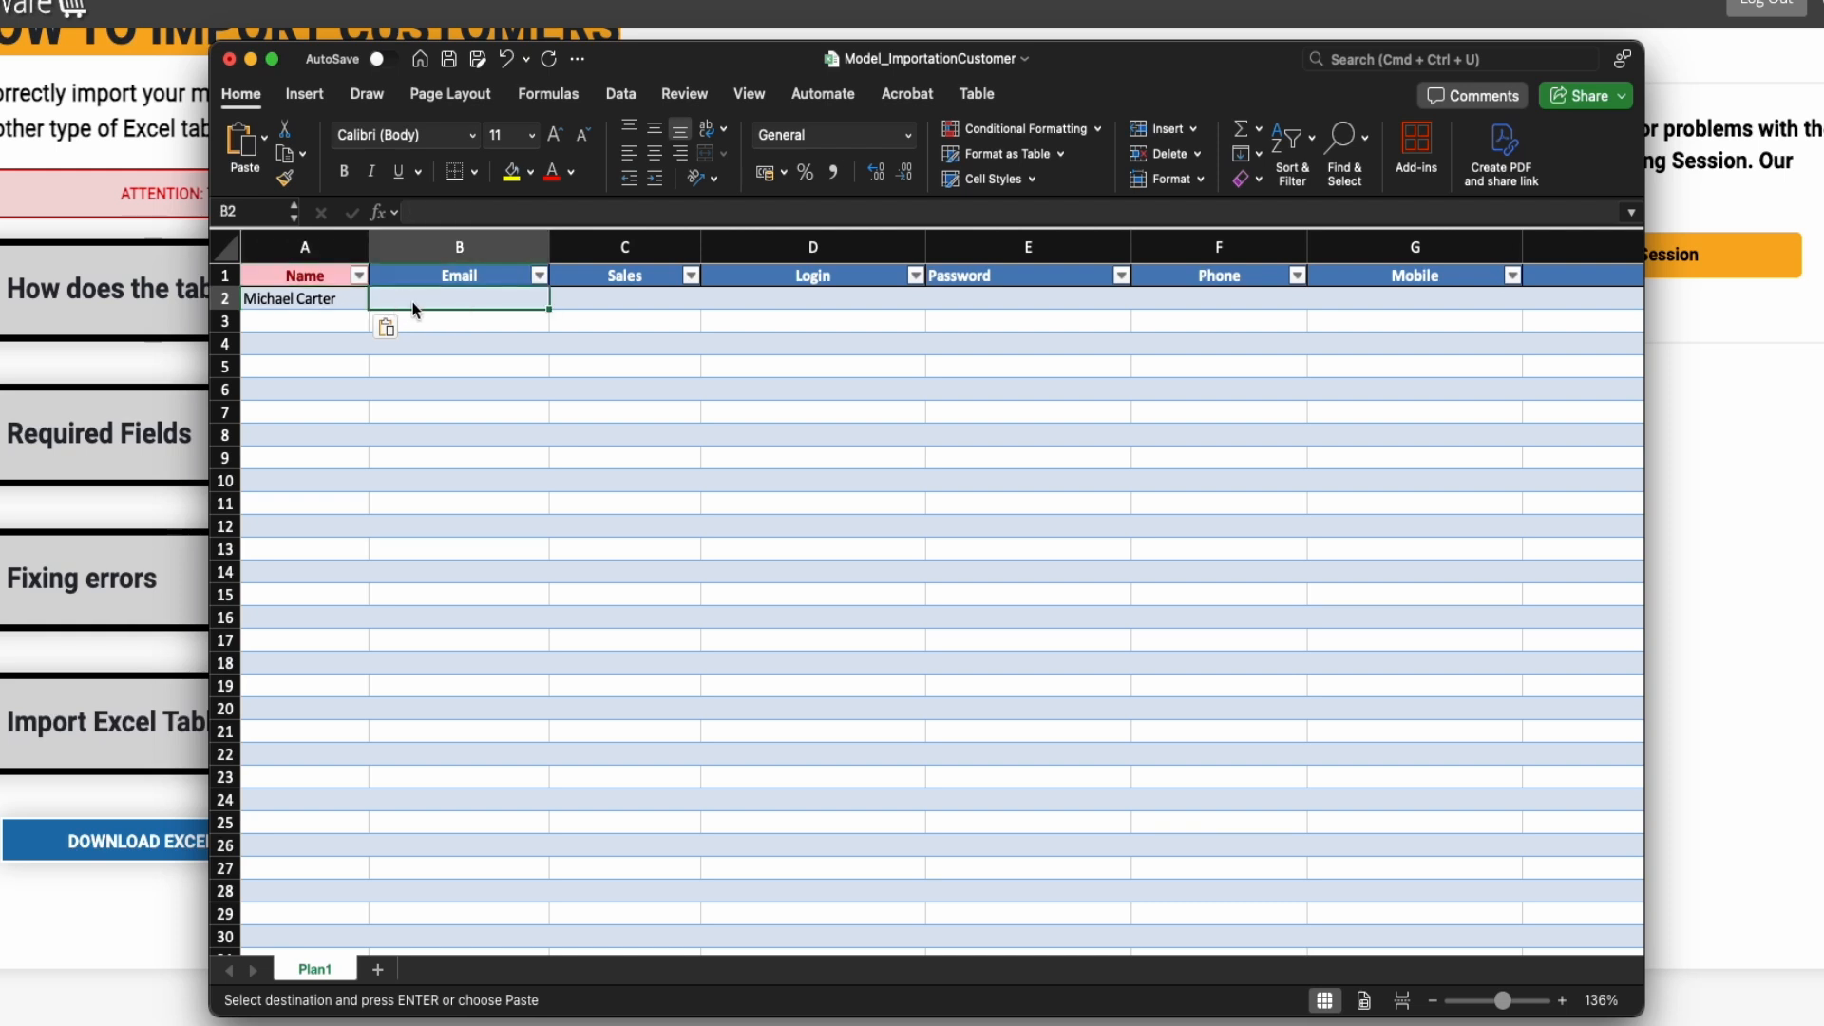
key("super+v")
left_click_drag(547, 247, 609, 250)
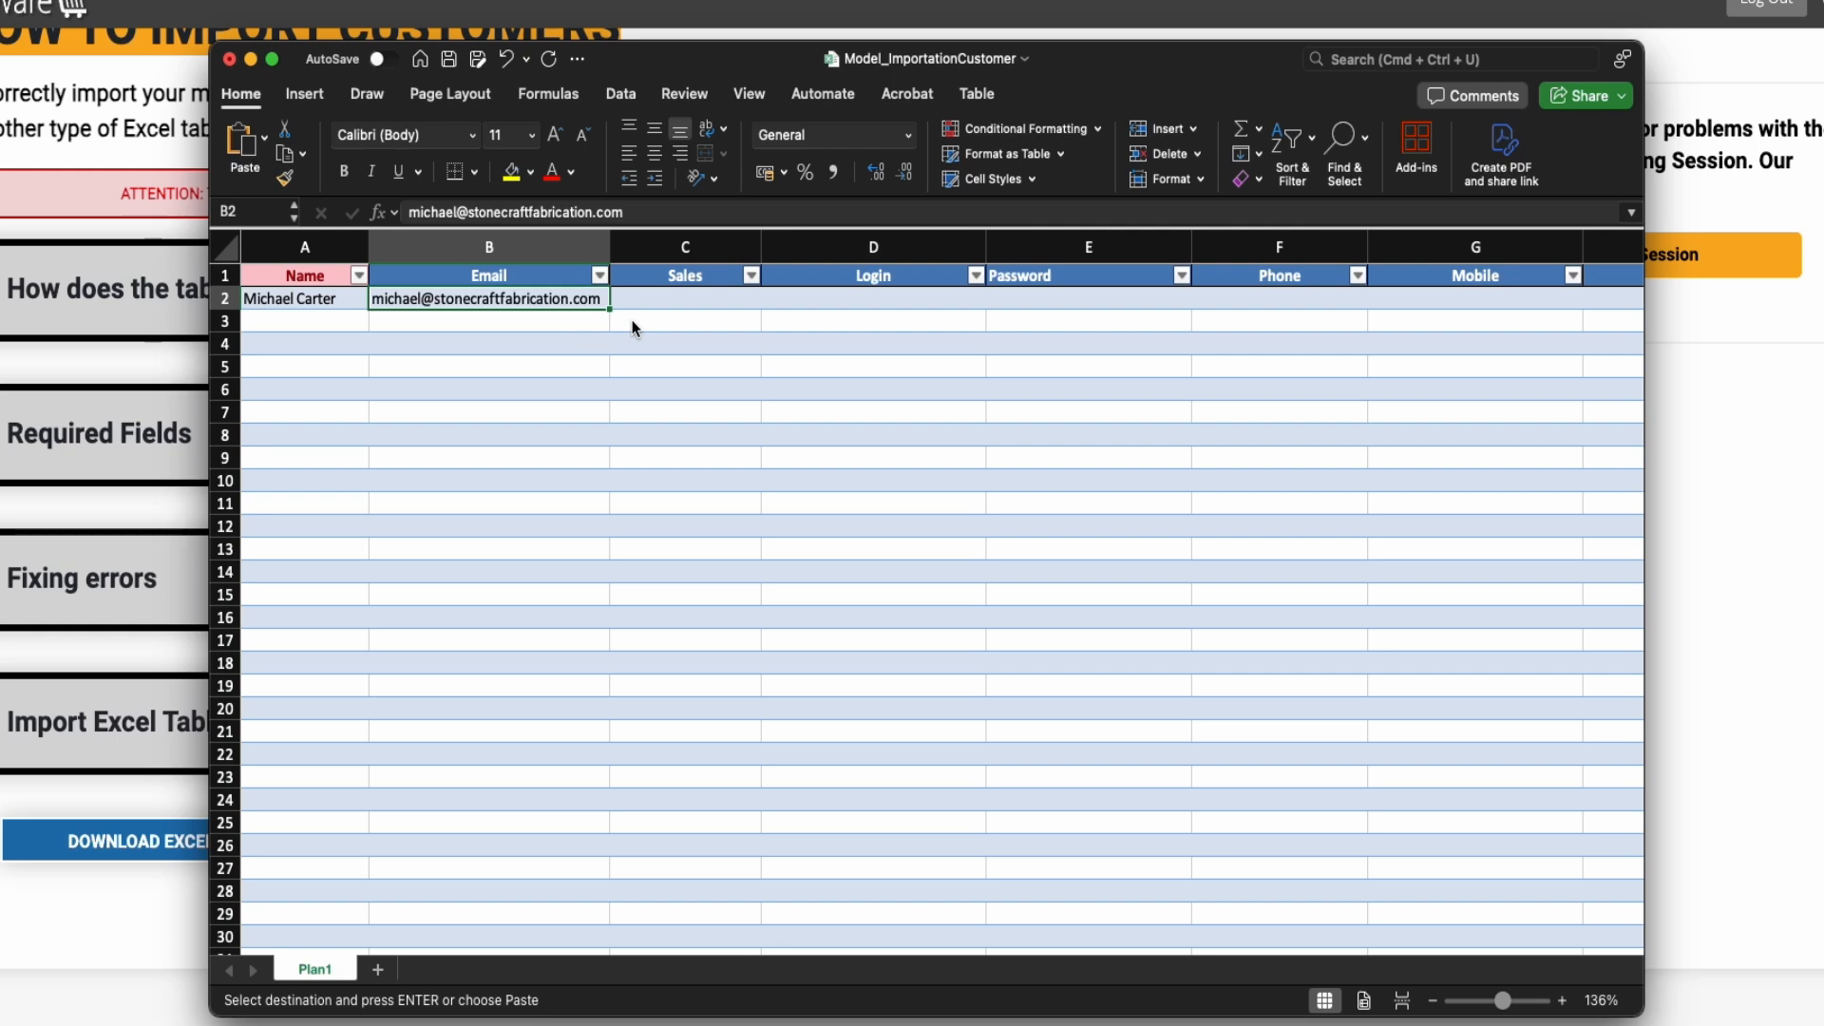
Fill in row 2 with SlabWare as Sales, the customer's login name, and the account password
left_click(666, 302)
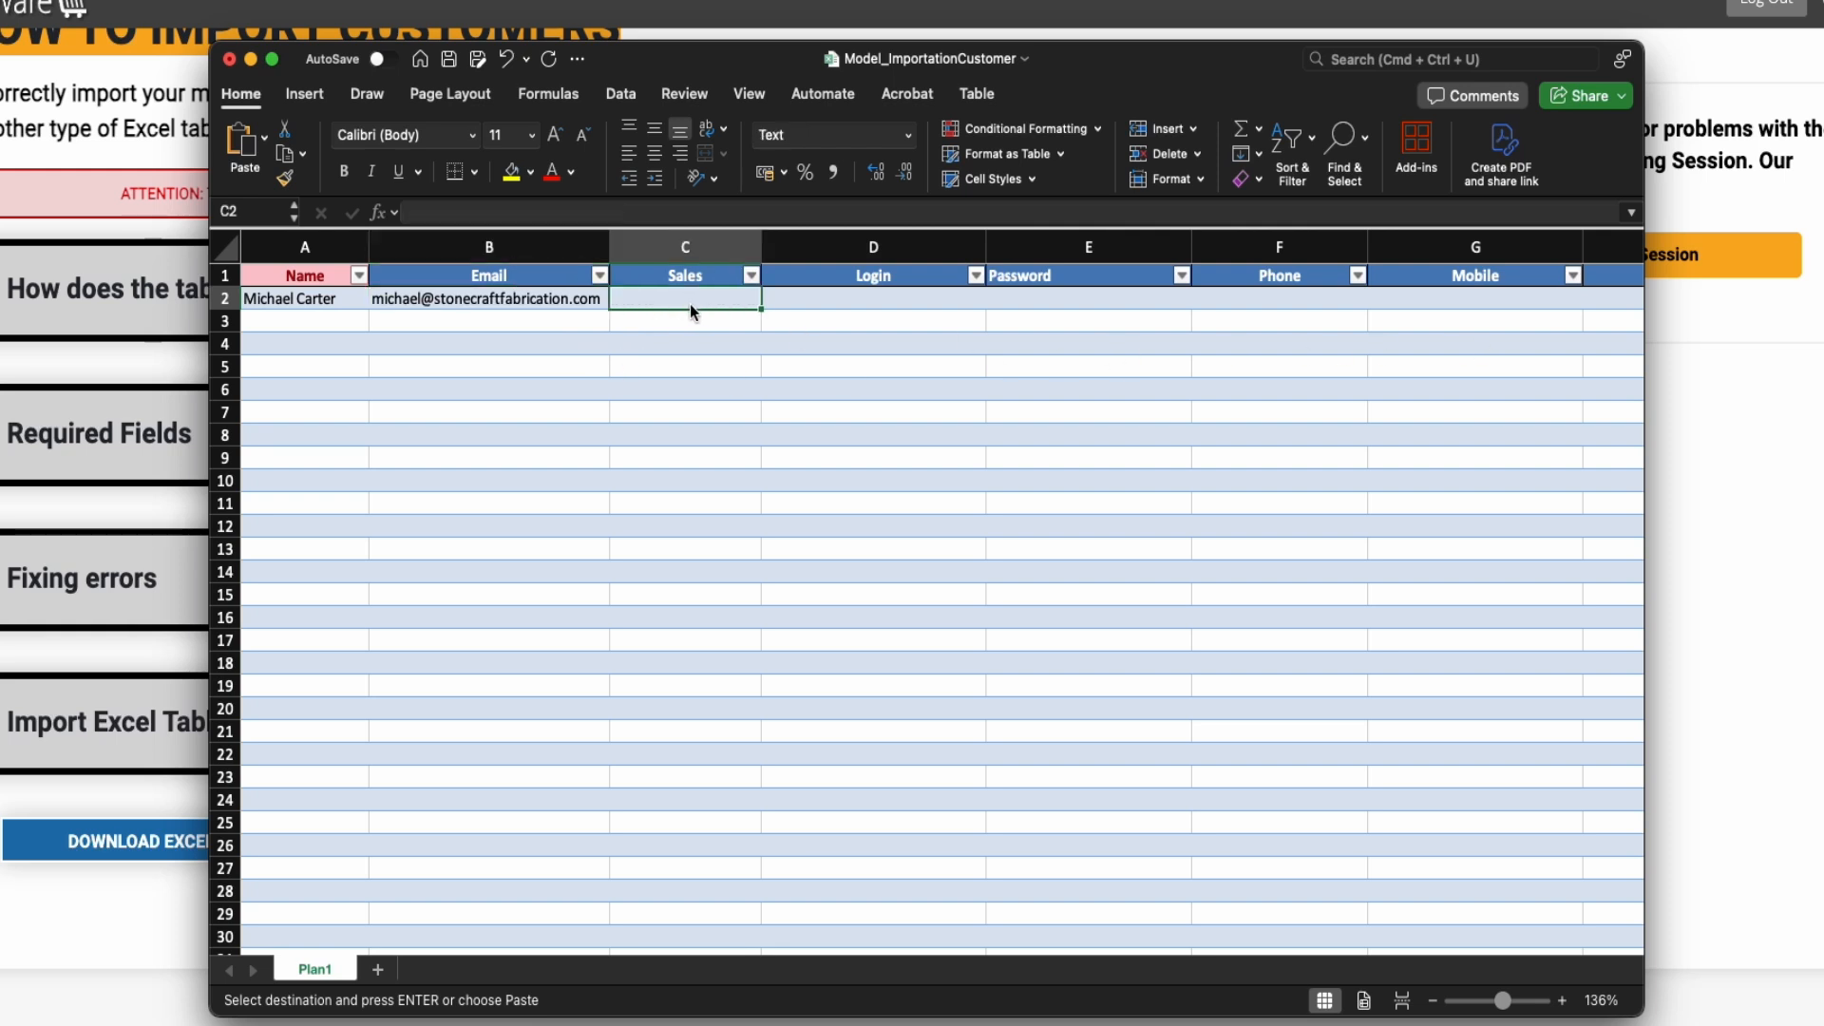
key("Return")
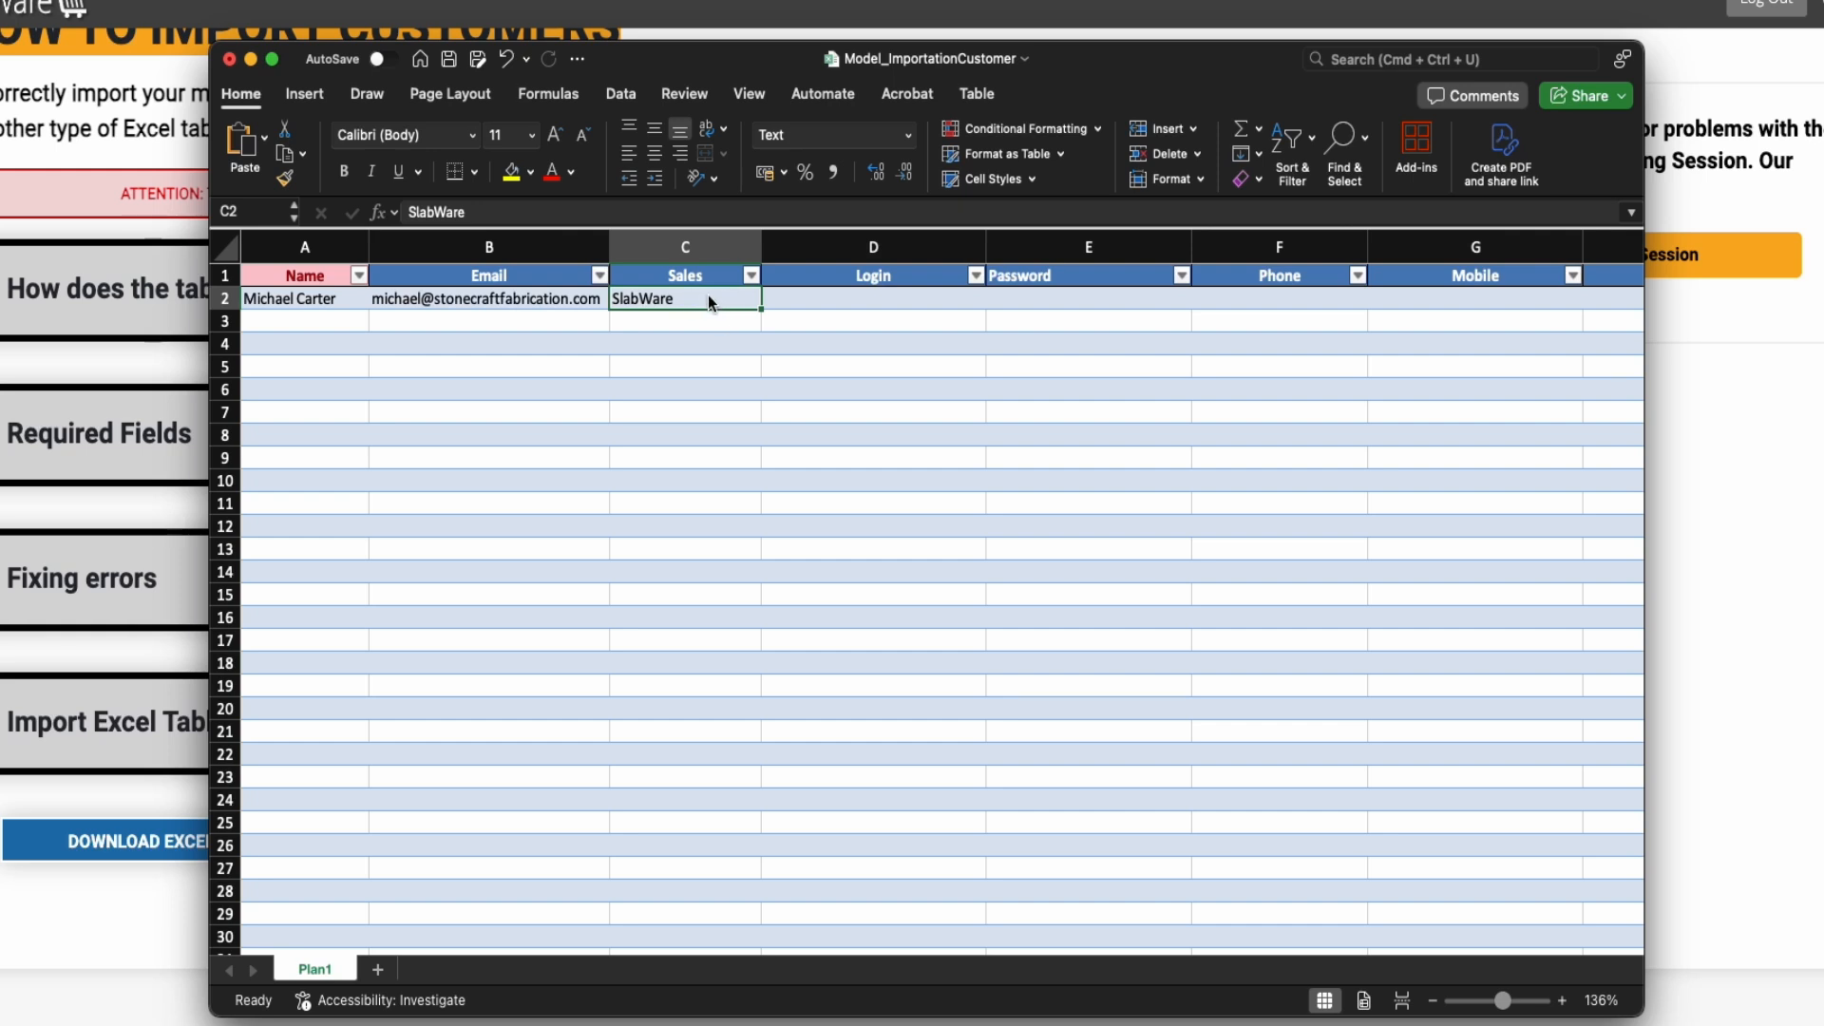
left_click(840, 300)
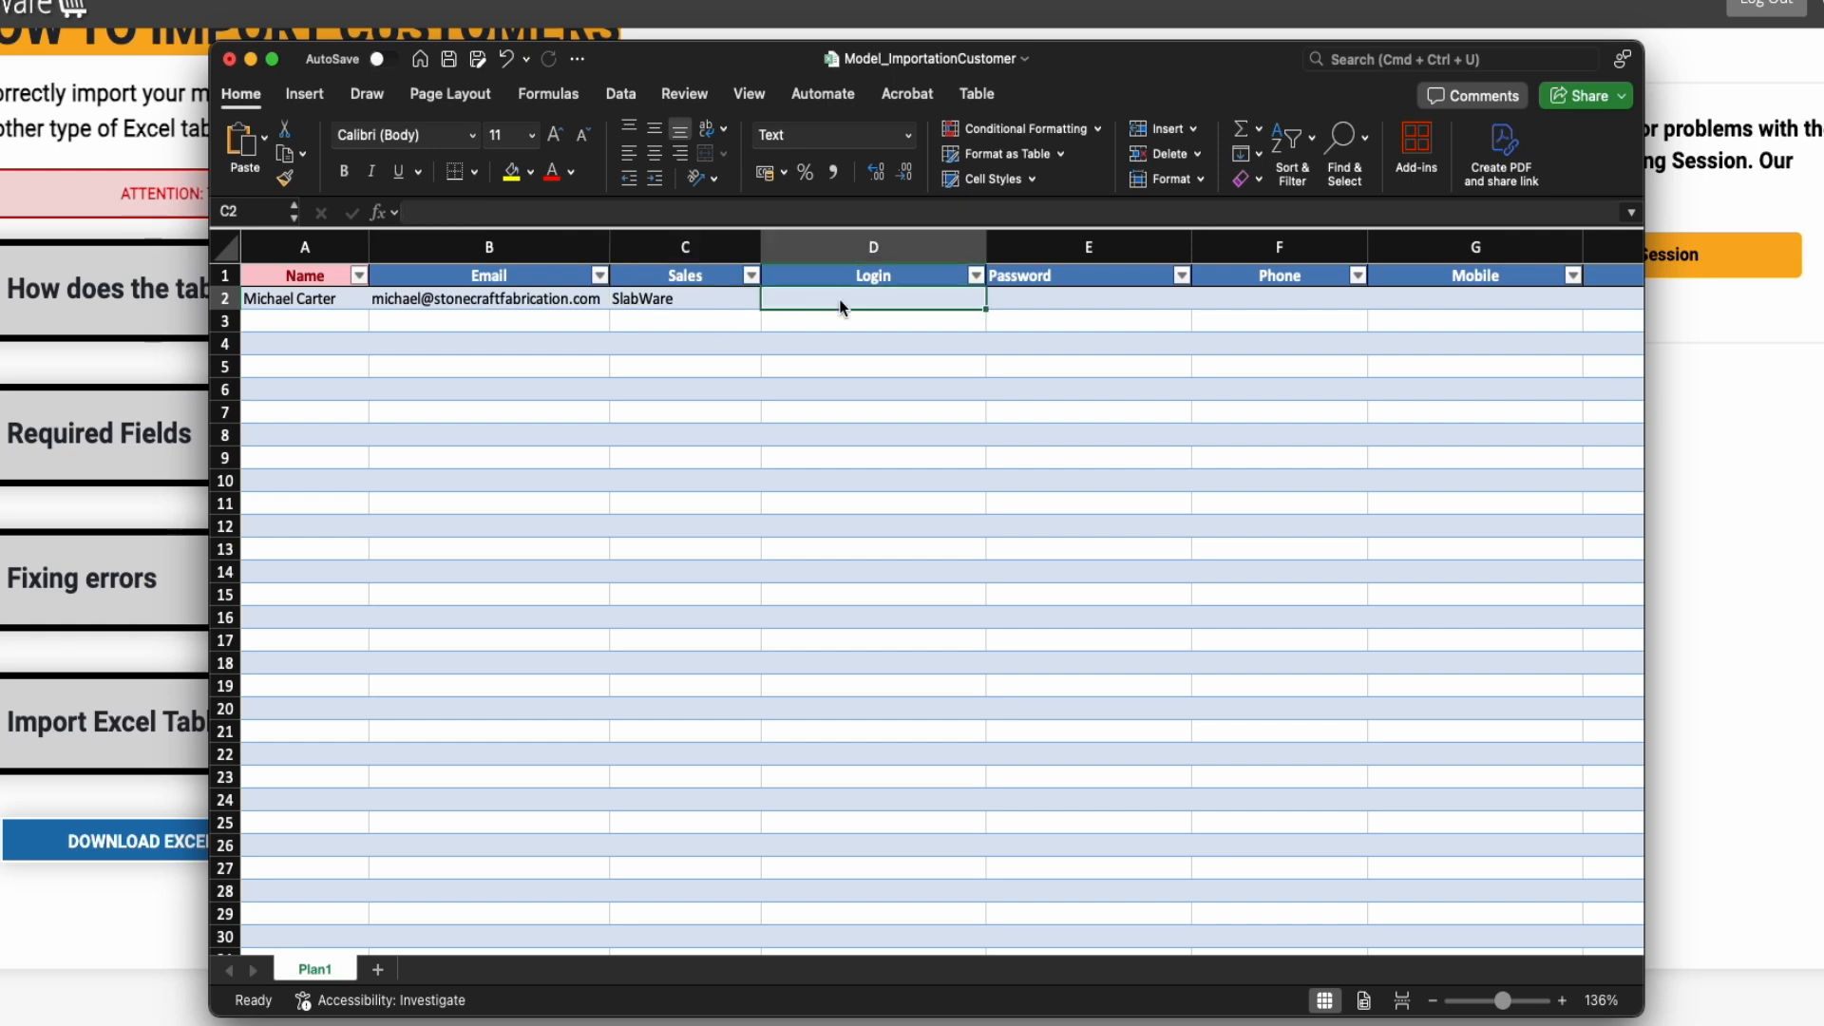
key("super+v")
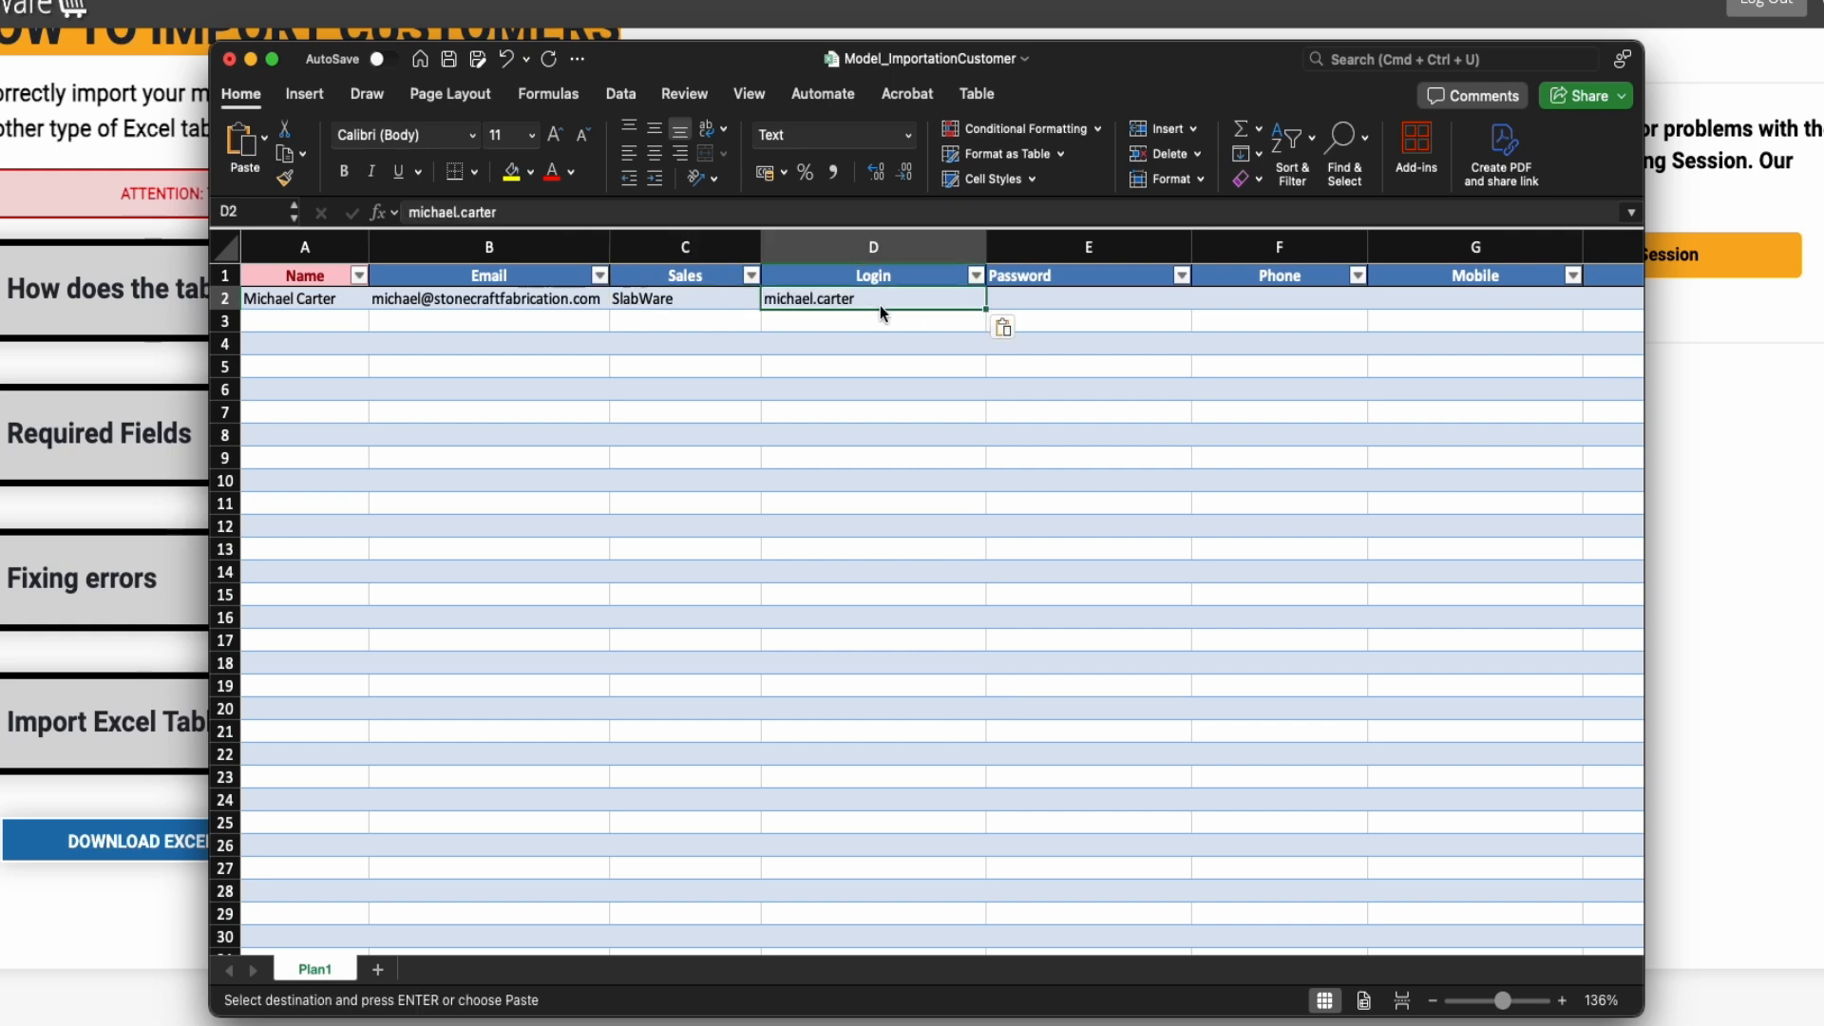
left_click(1080, 305)
key("super+v")
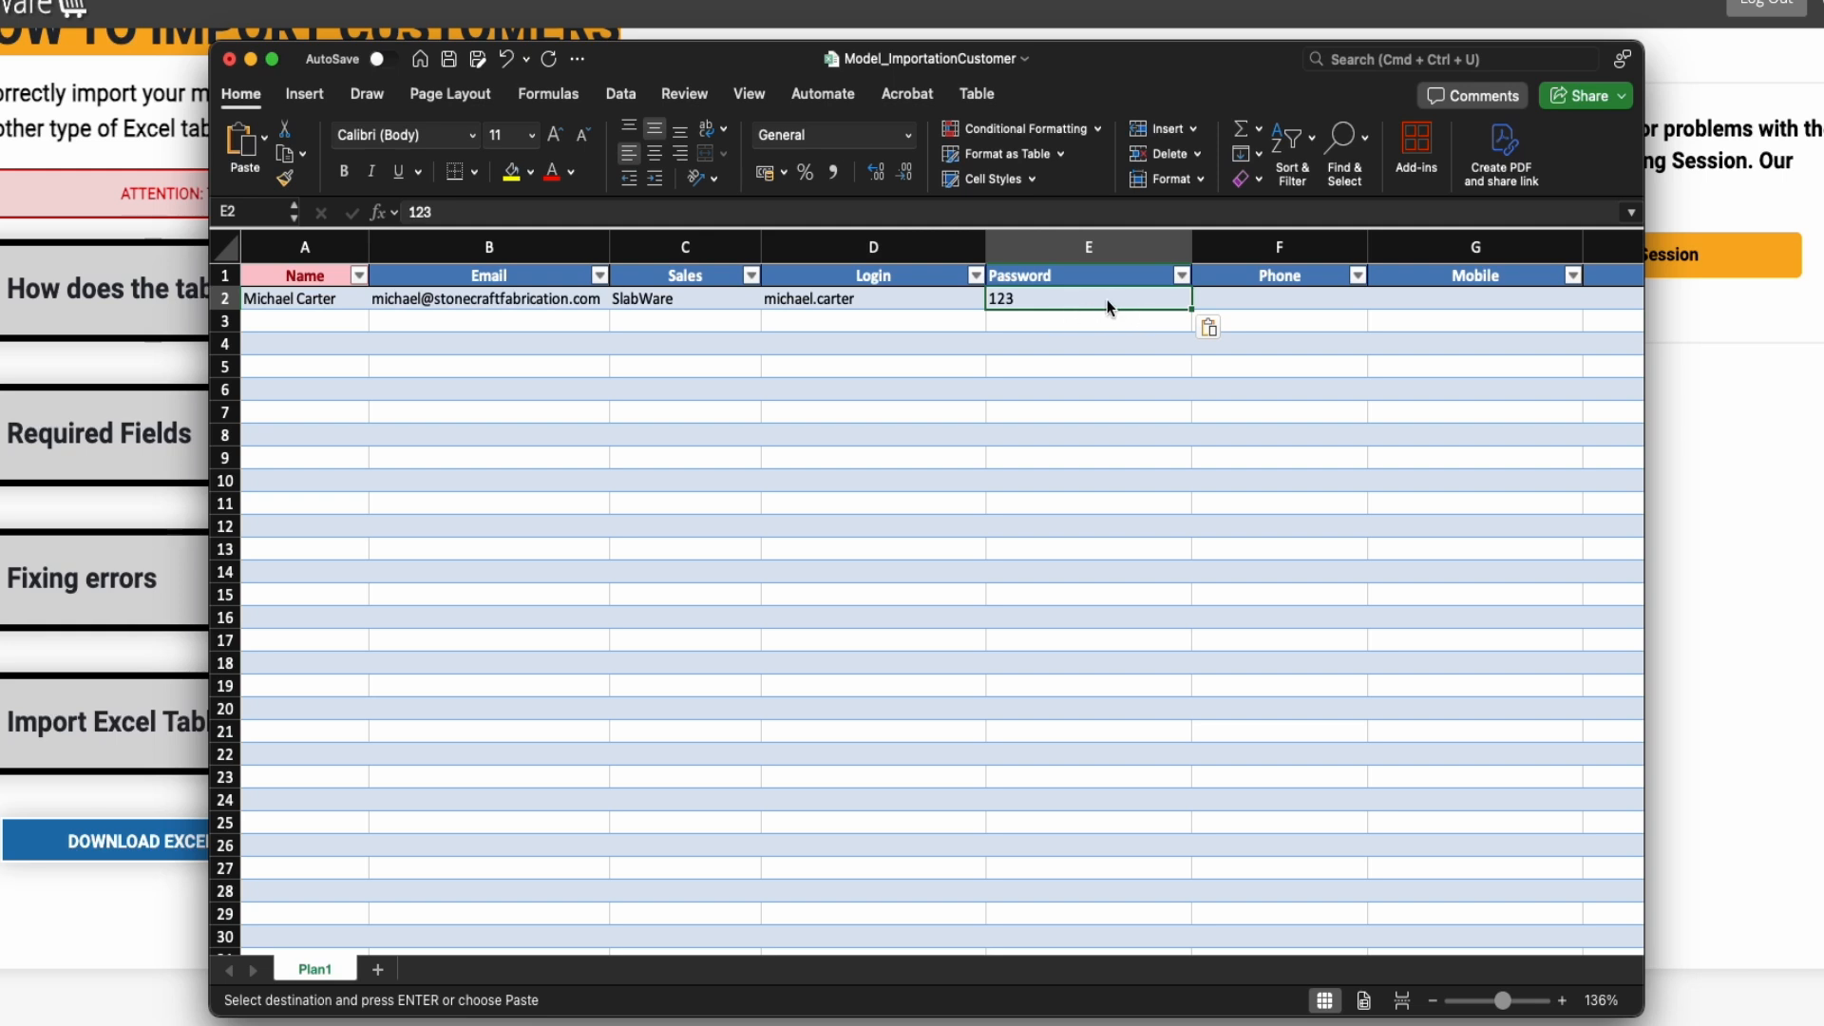
Paste the customer's phone and mobile numbers into the Phone and Mobile columns of row 2
left_click(1337, 299)
key("super+v")
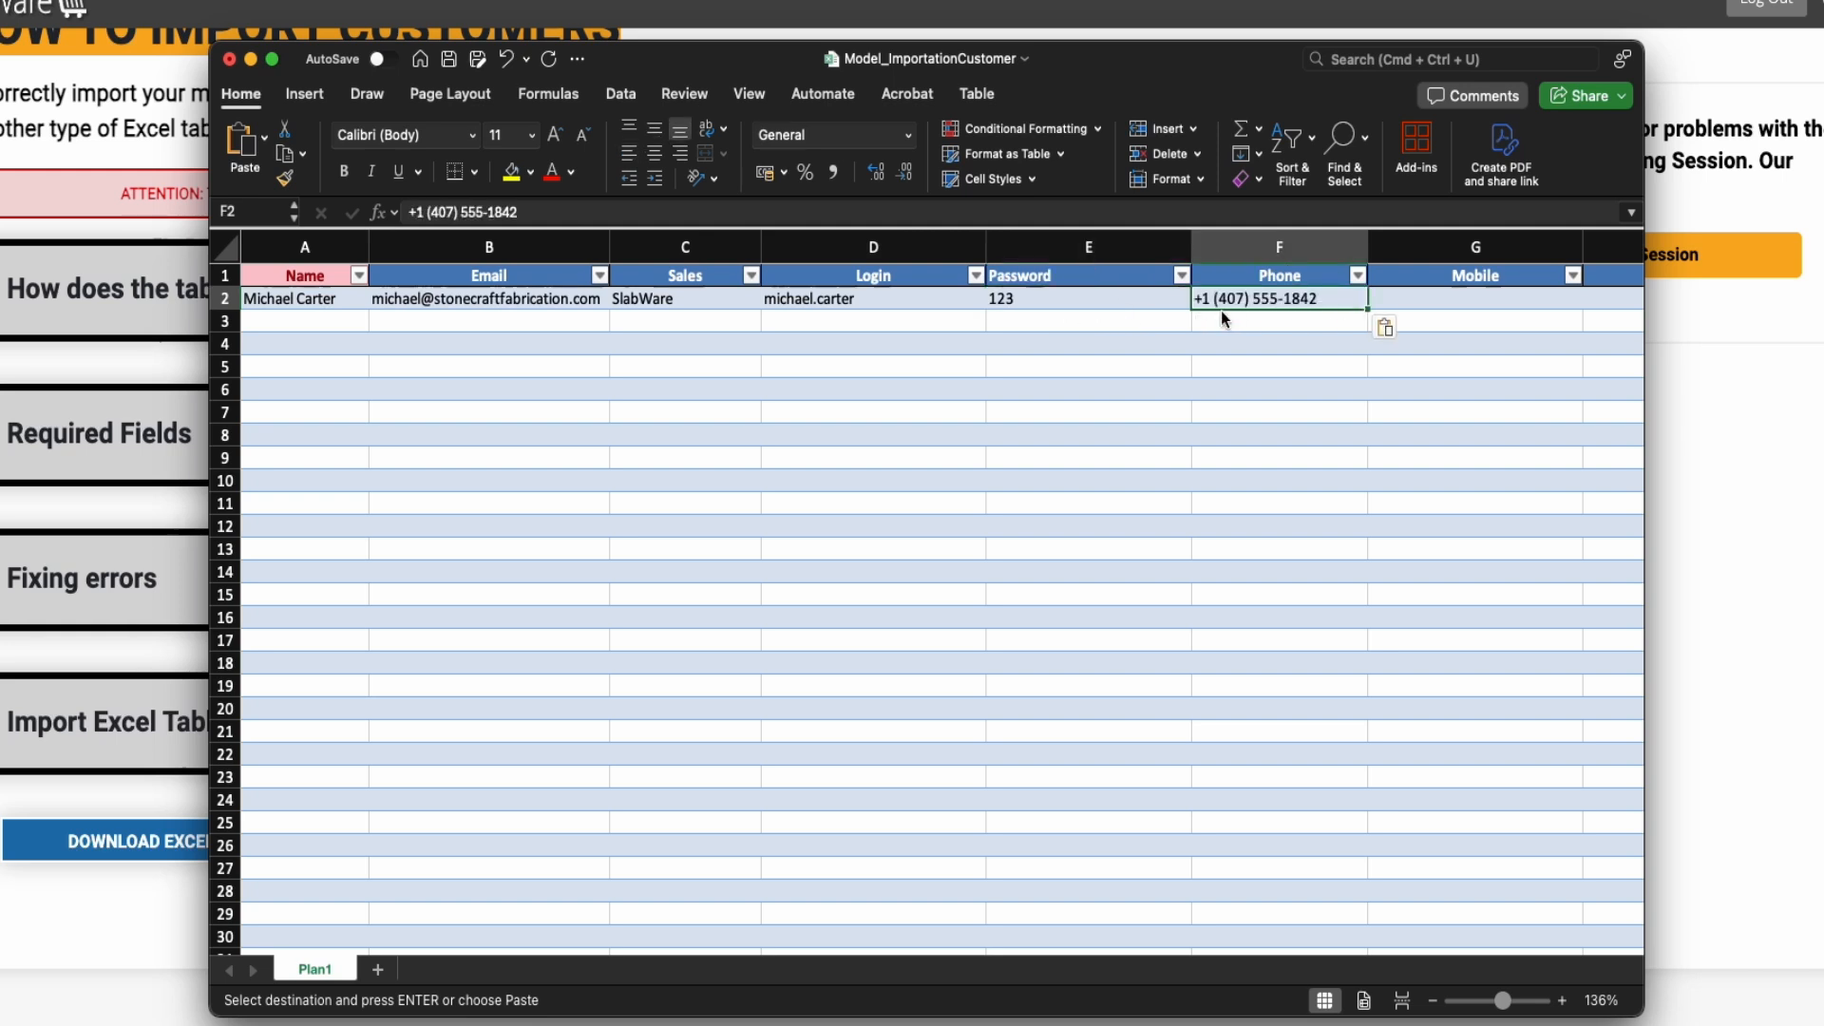
left_click(1467, 299)
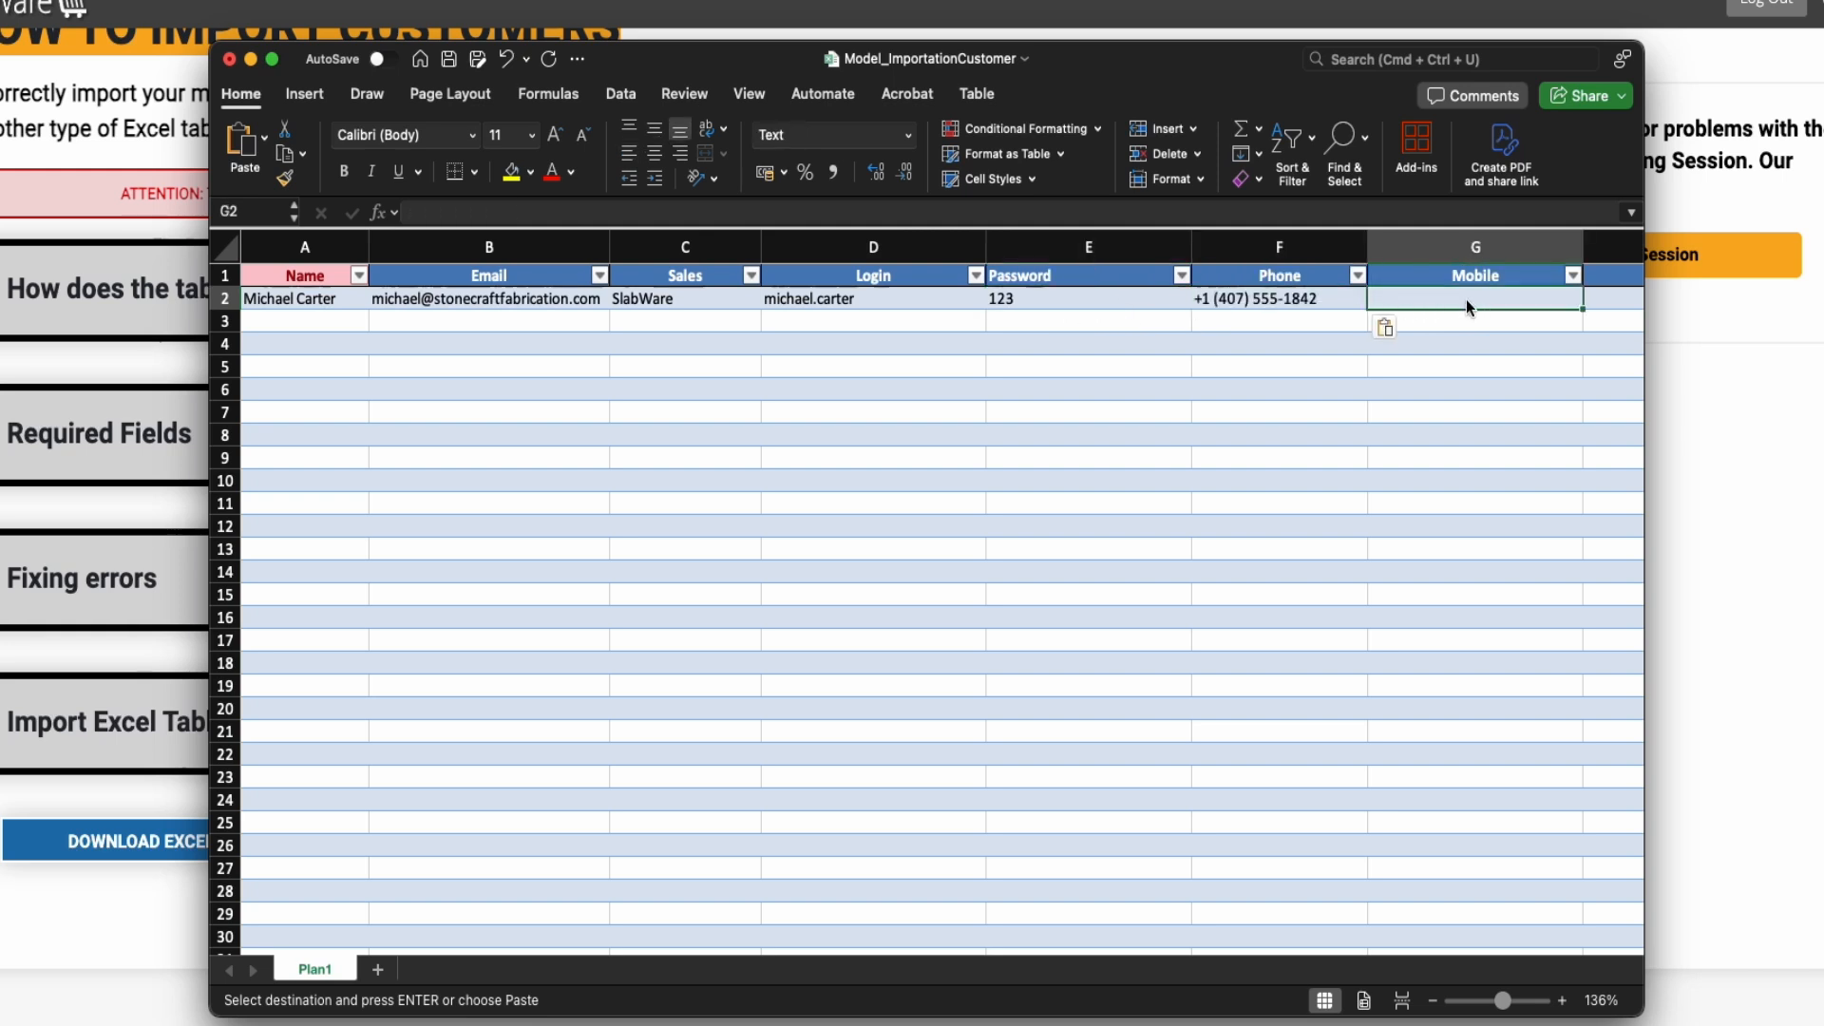
key("super+v")
key("Escape")
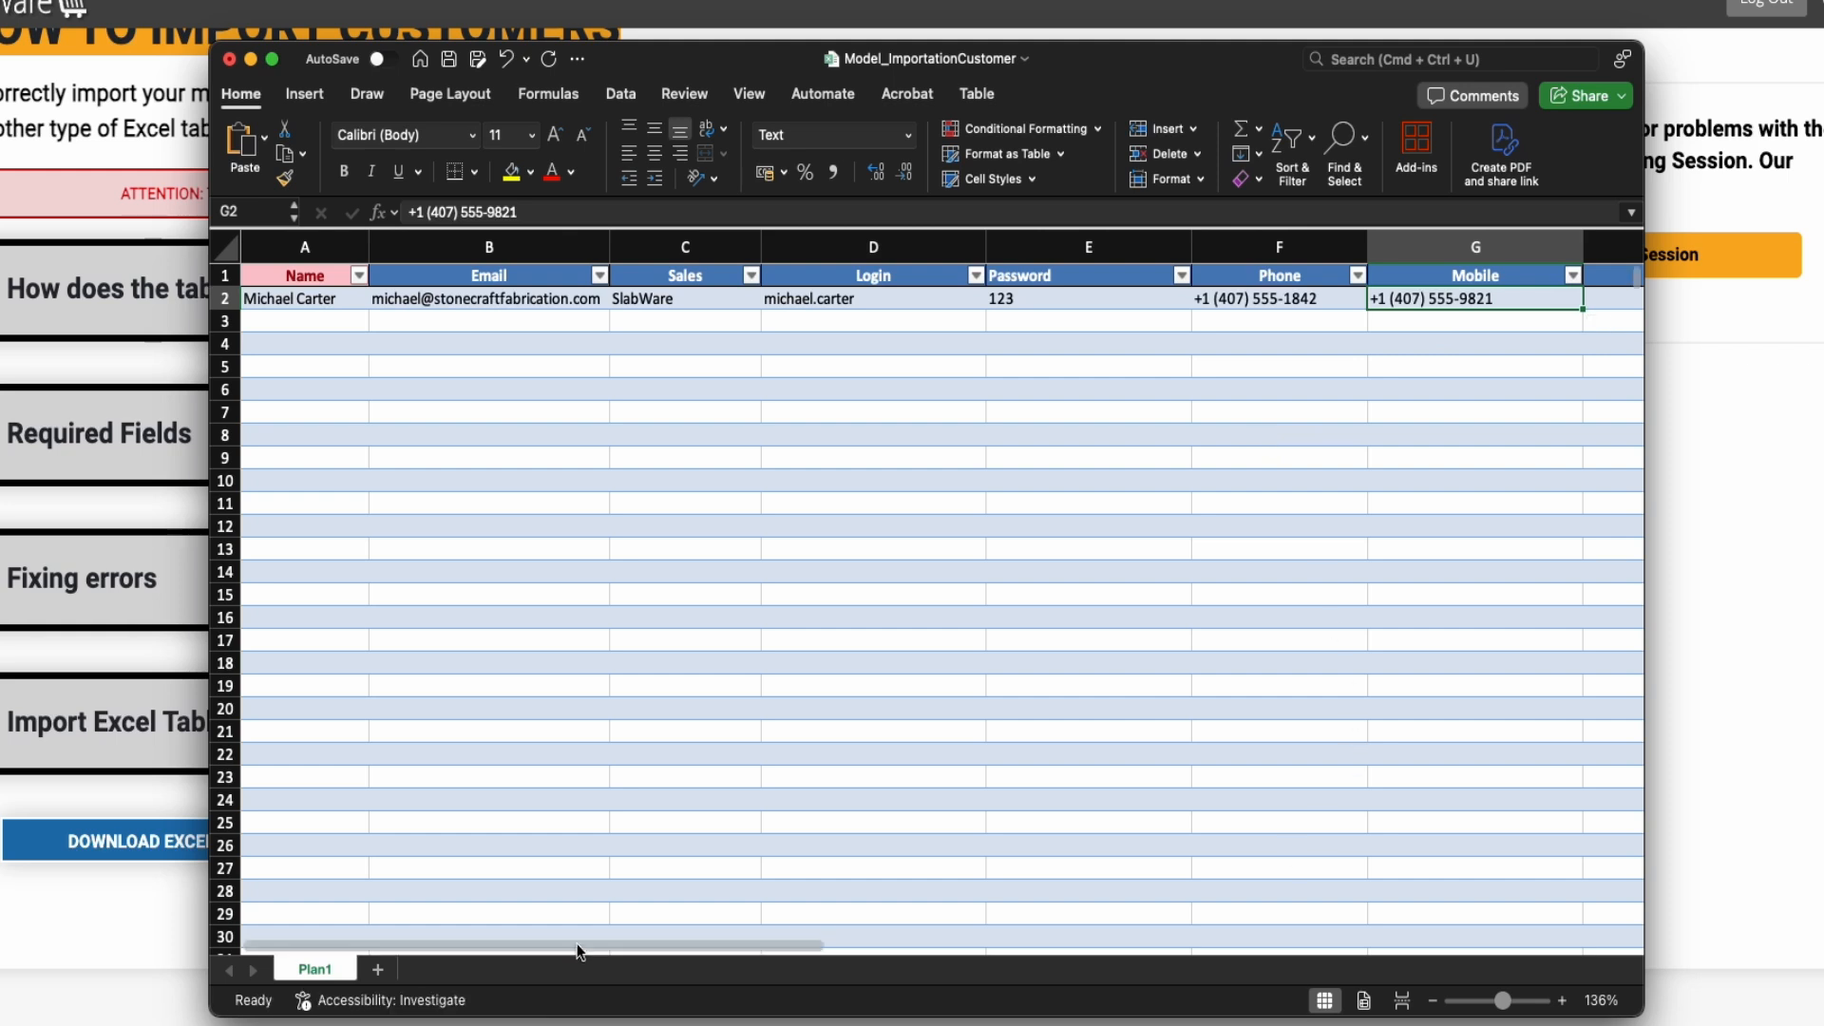
Paste the customer's street address and zip code into the Address and Zip columns of row 2
left_click_drag(580, 947, 1045, 958)
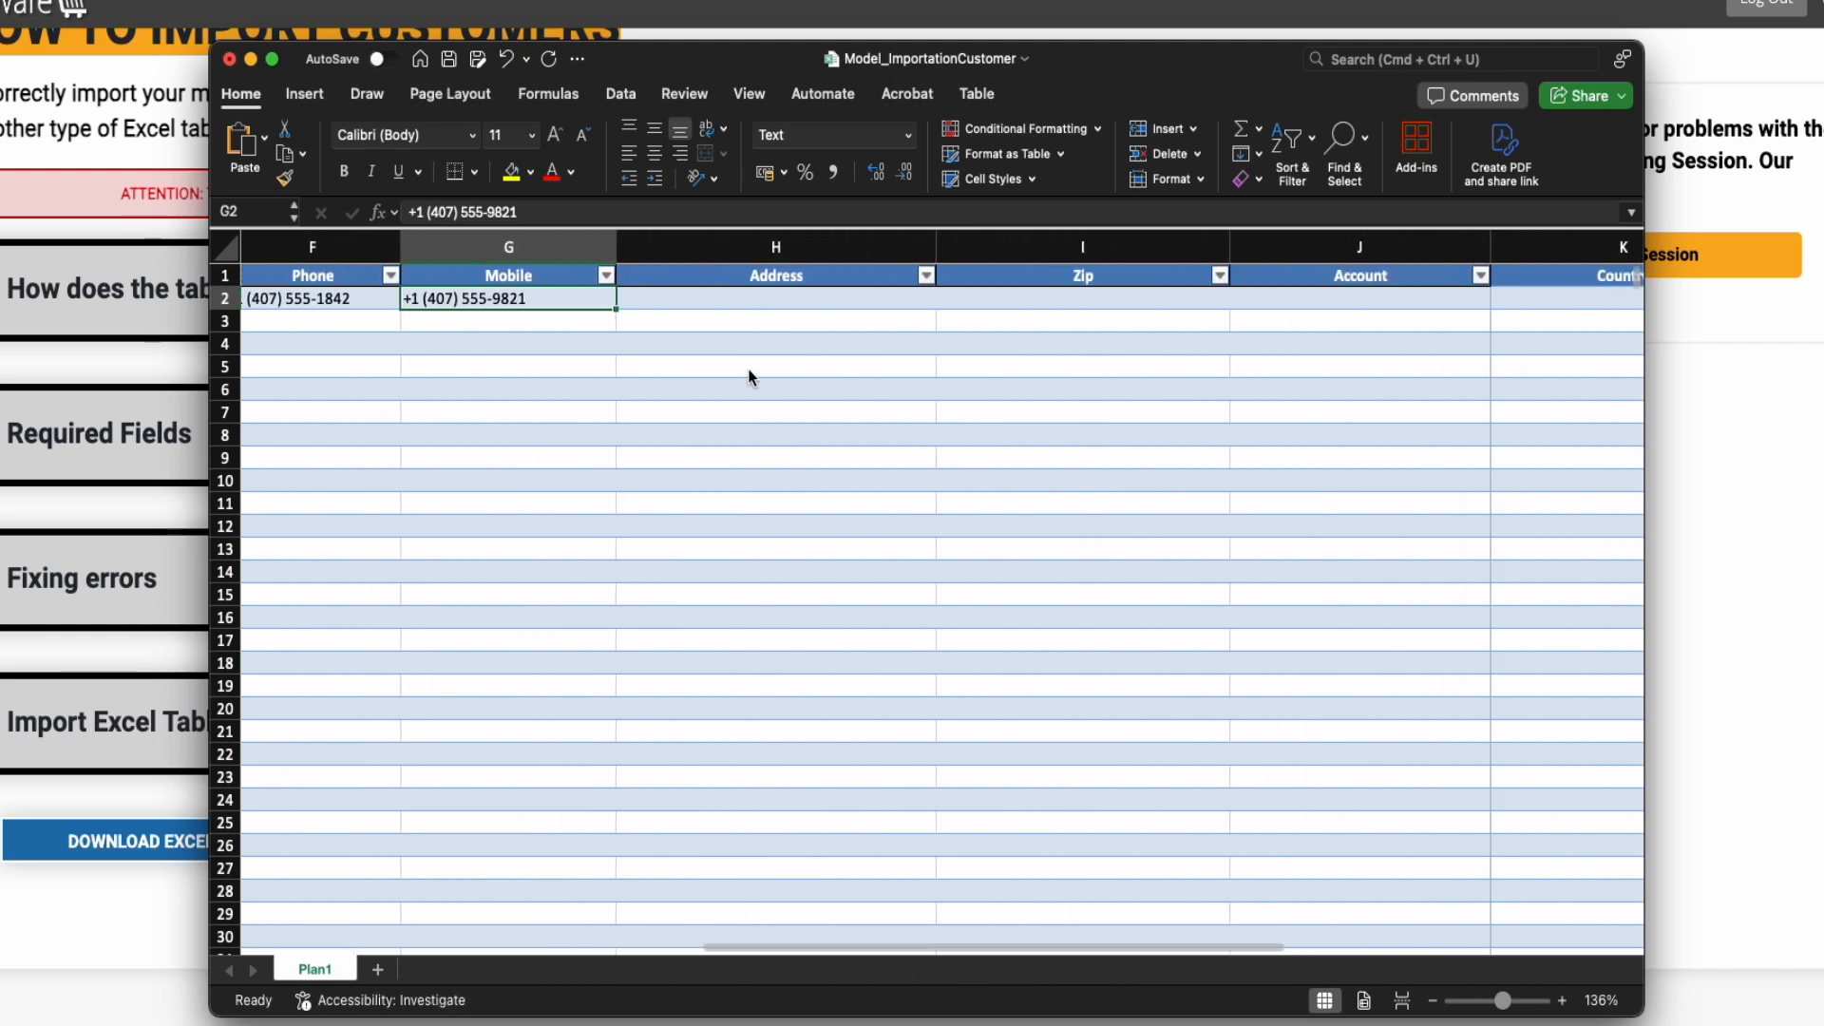
left_click(772, 302)
key("super+v")
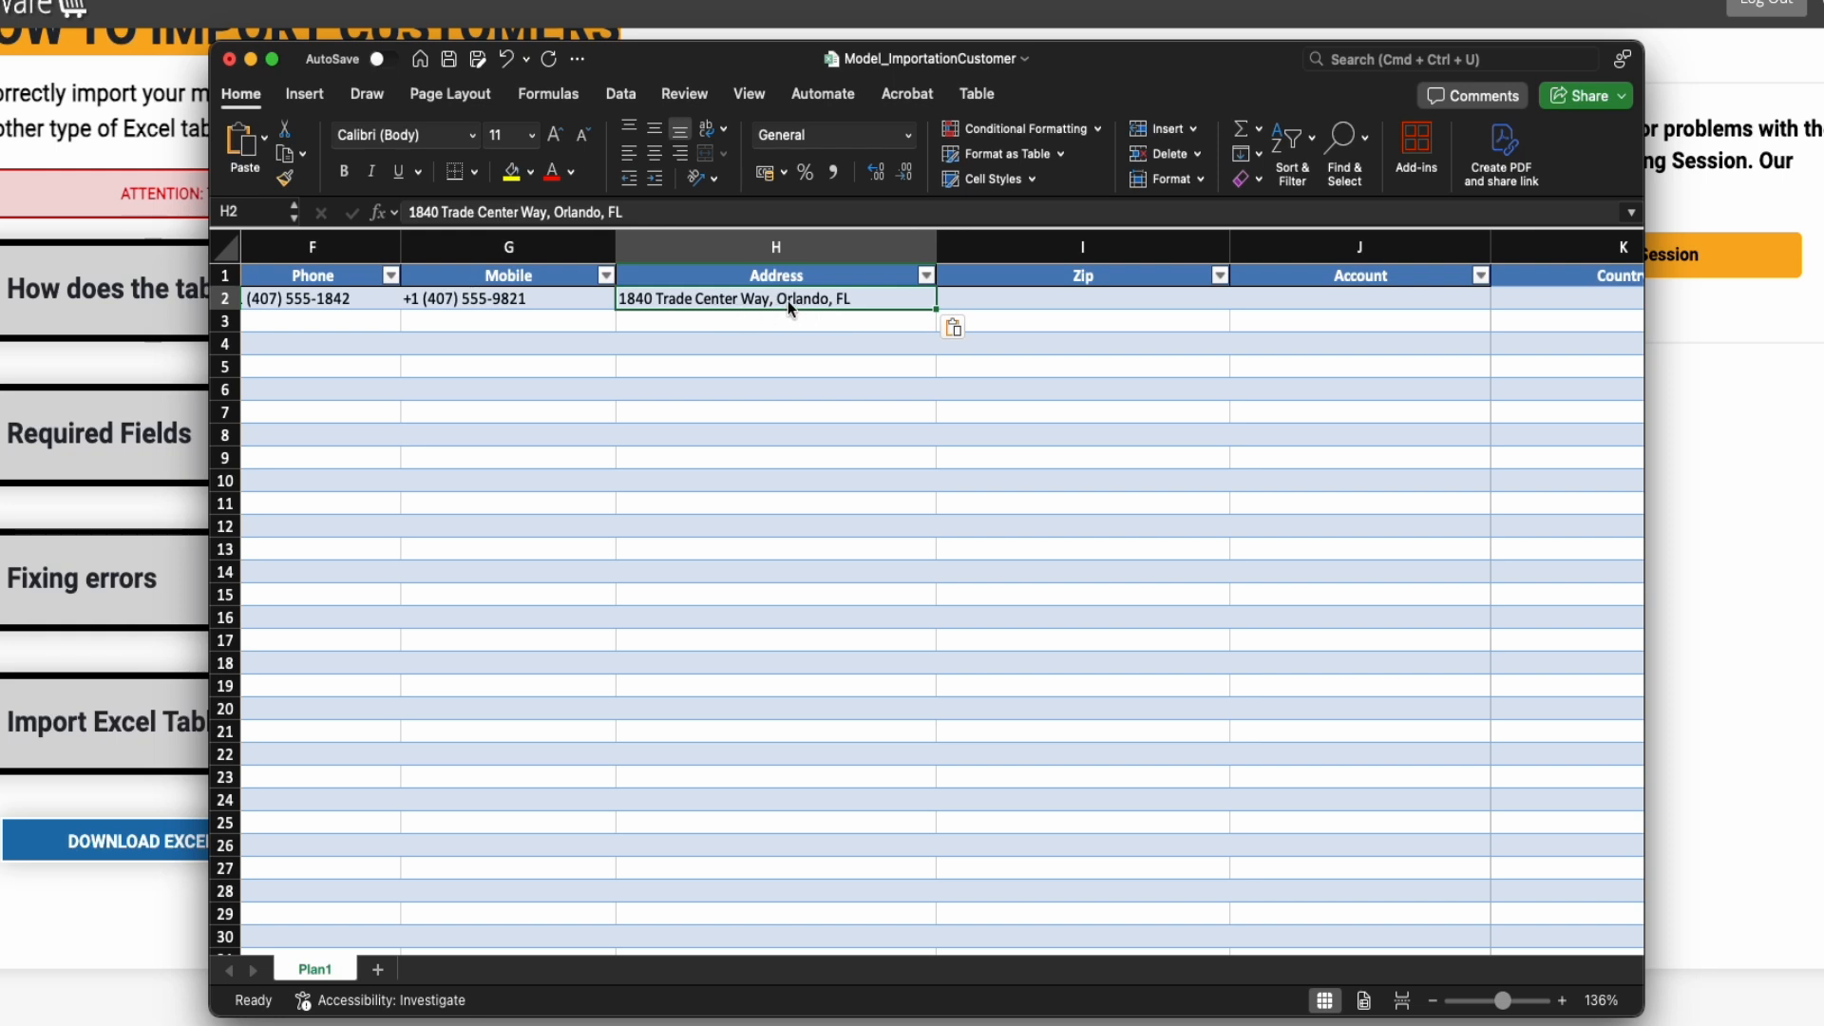
left_click(1053, 300)
key("super+v")
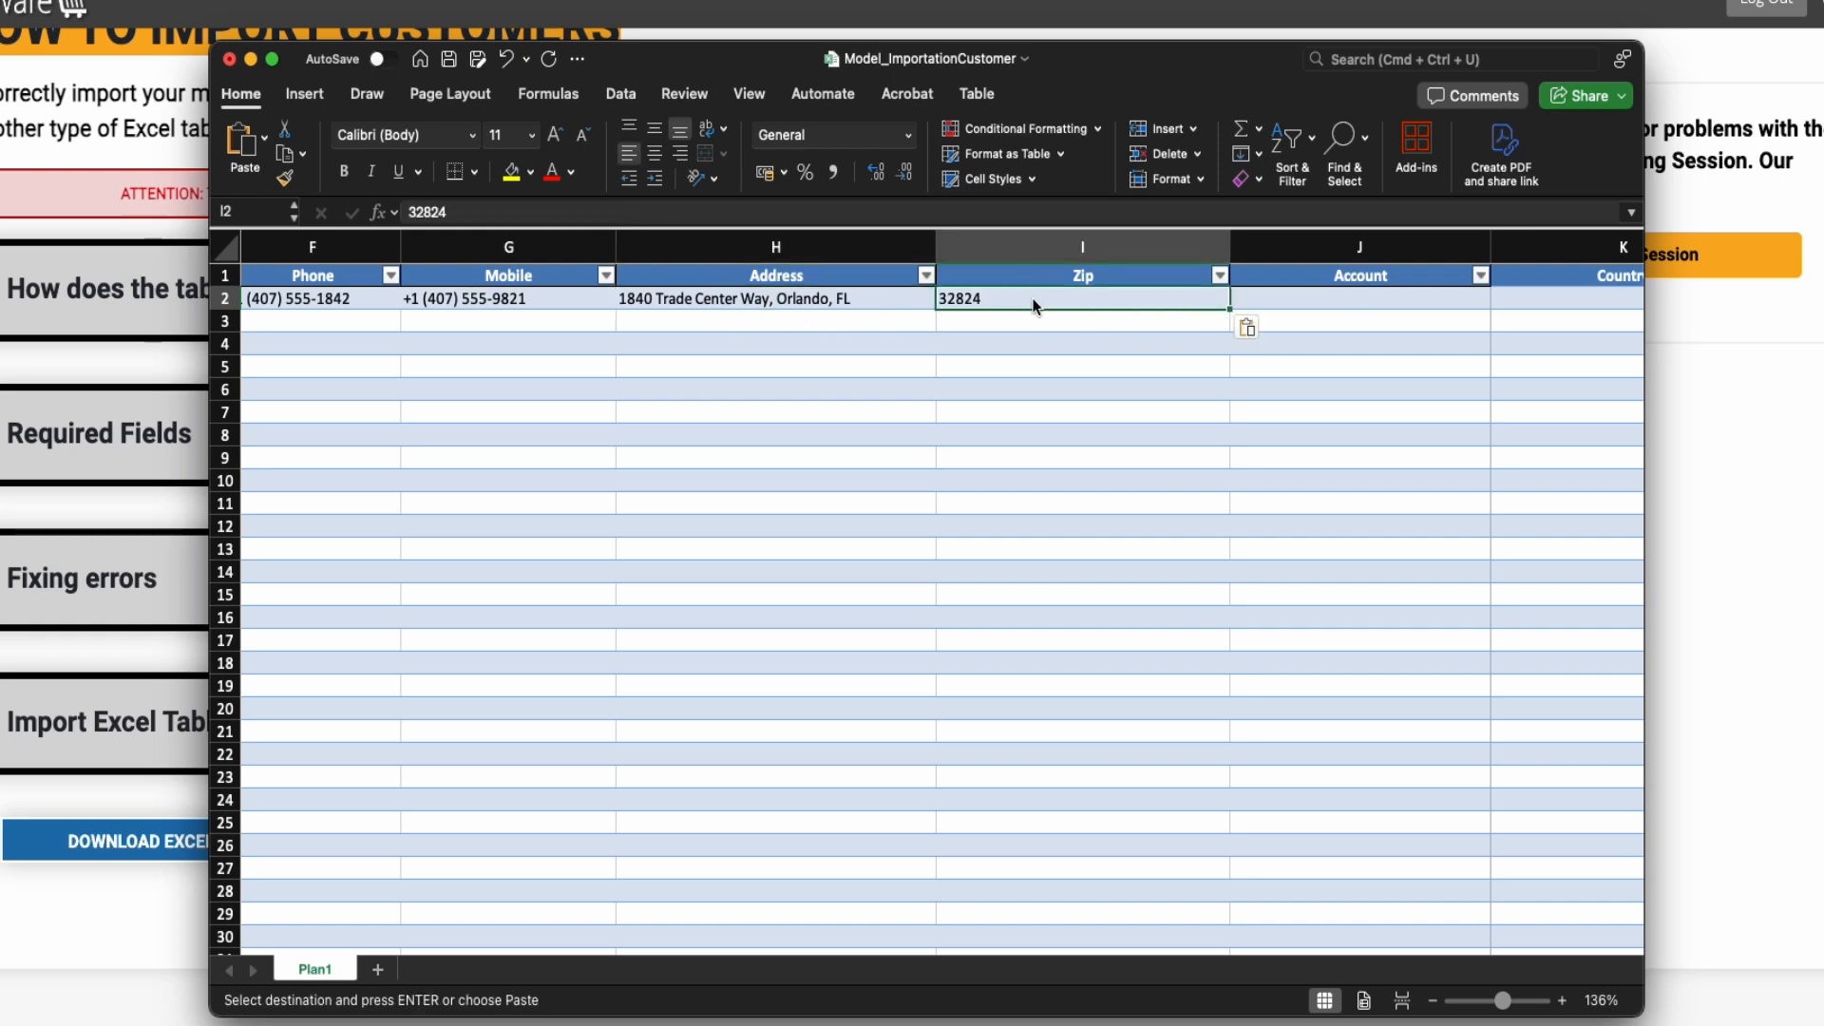
Fill in row 2 with StoneCraft Fabrication LLC as Account, United States as Country, and Florida as State
left_click(1411, 298)
key("super+v")
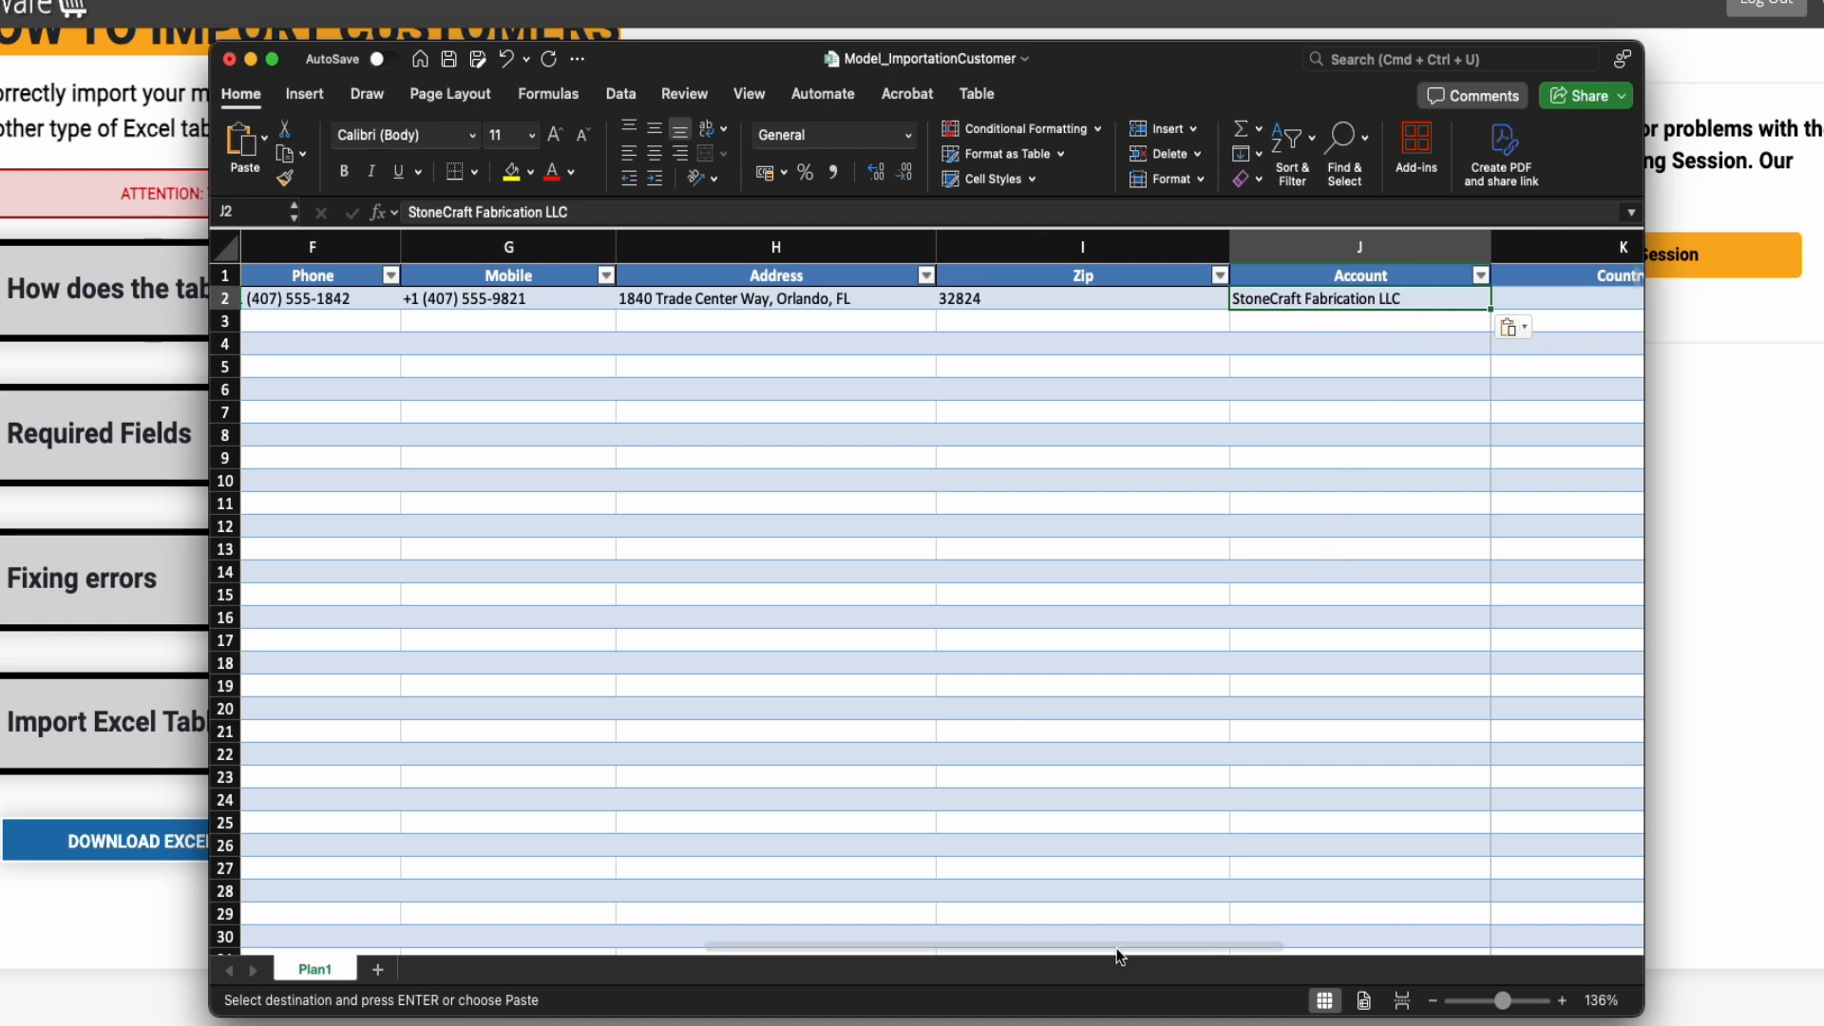
left_click_drag(1085, 947, 1262, 944)
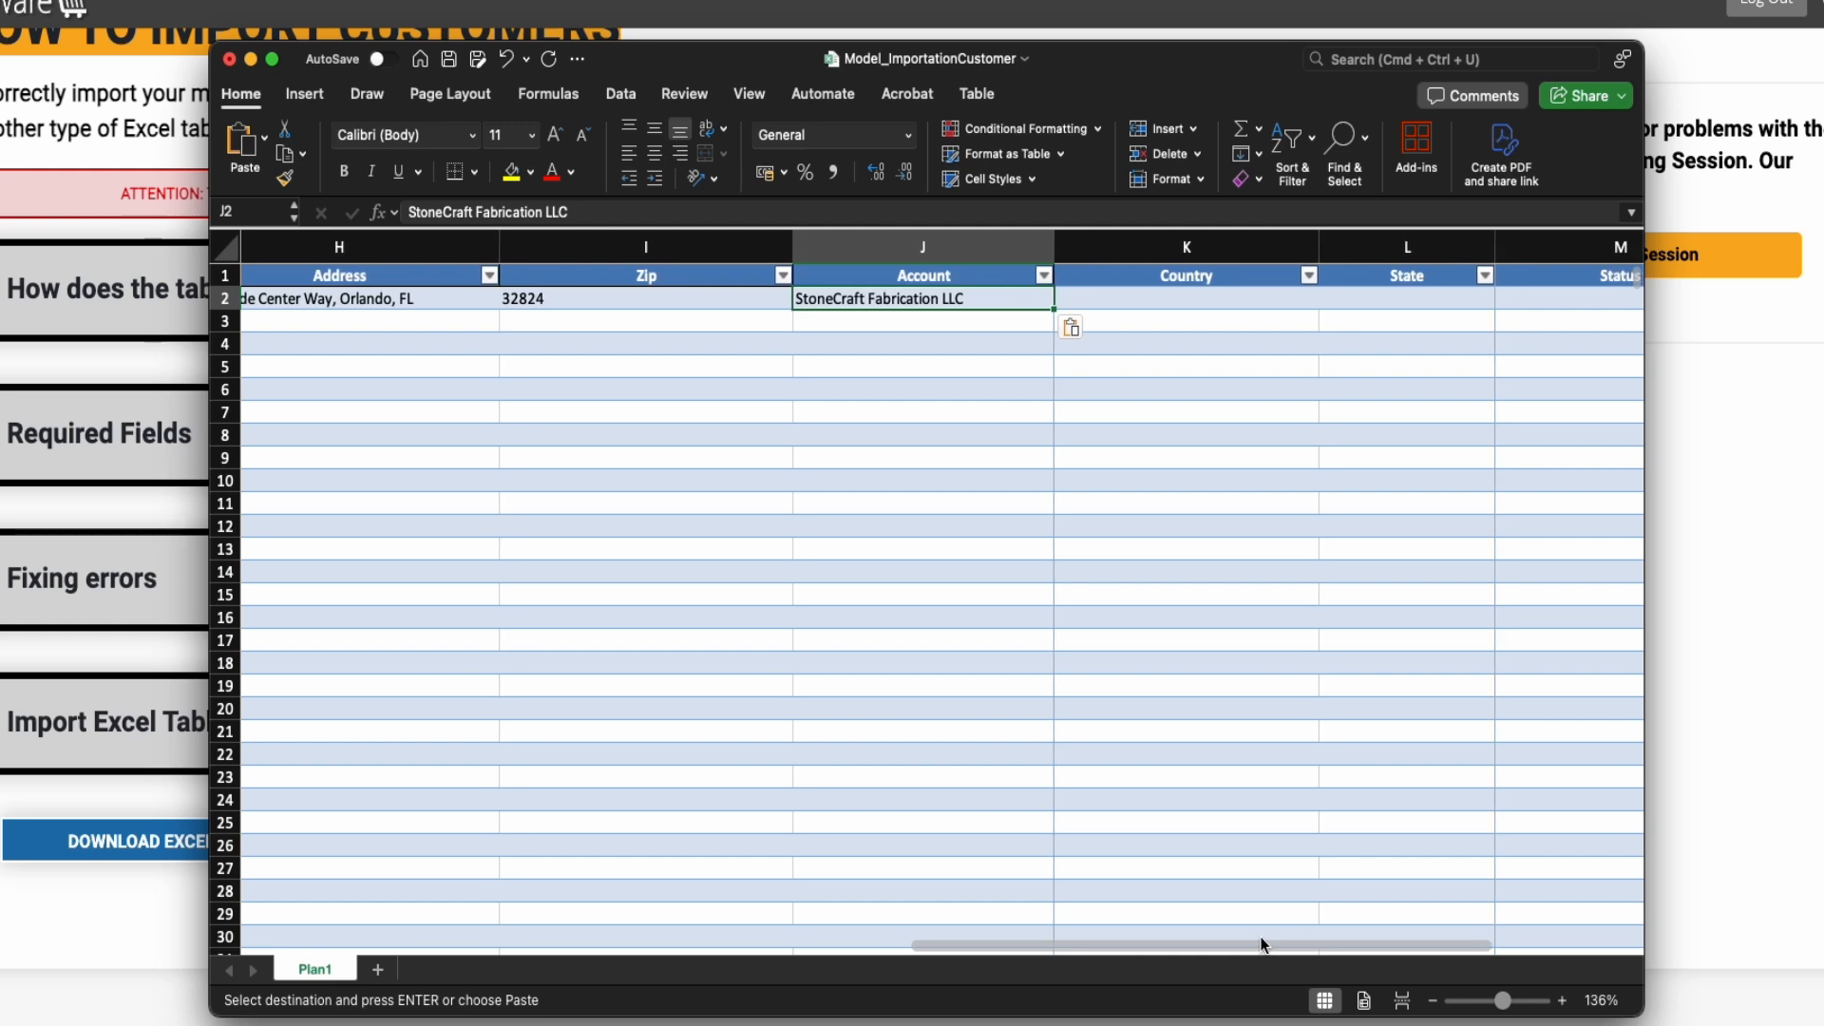
left_click(1256, 300)
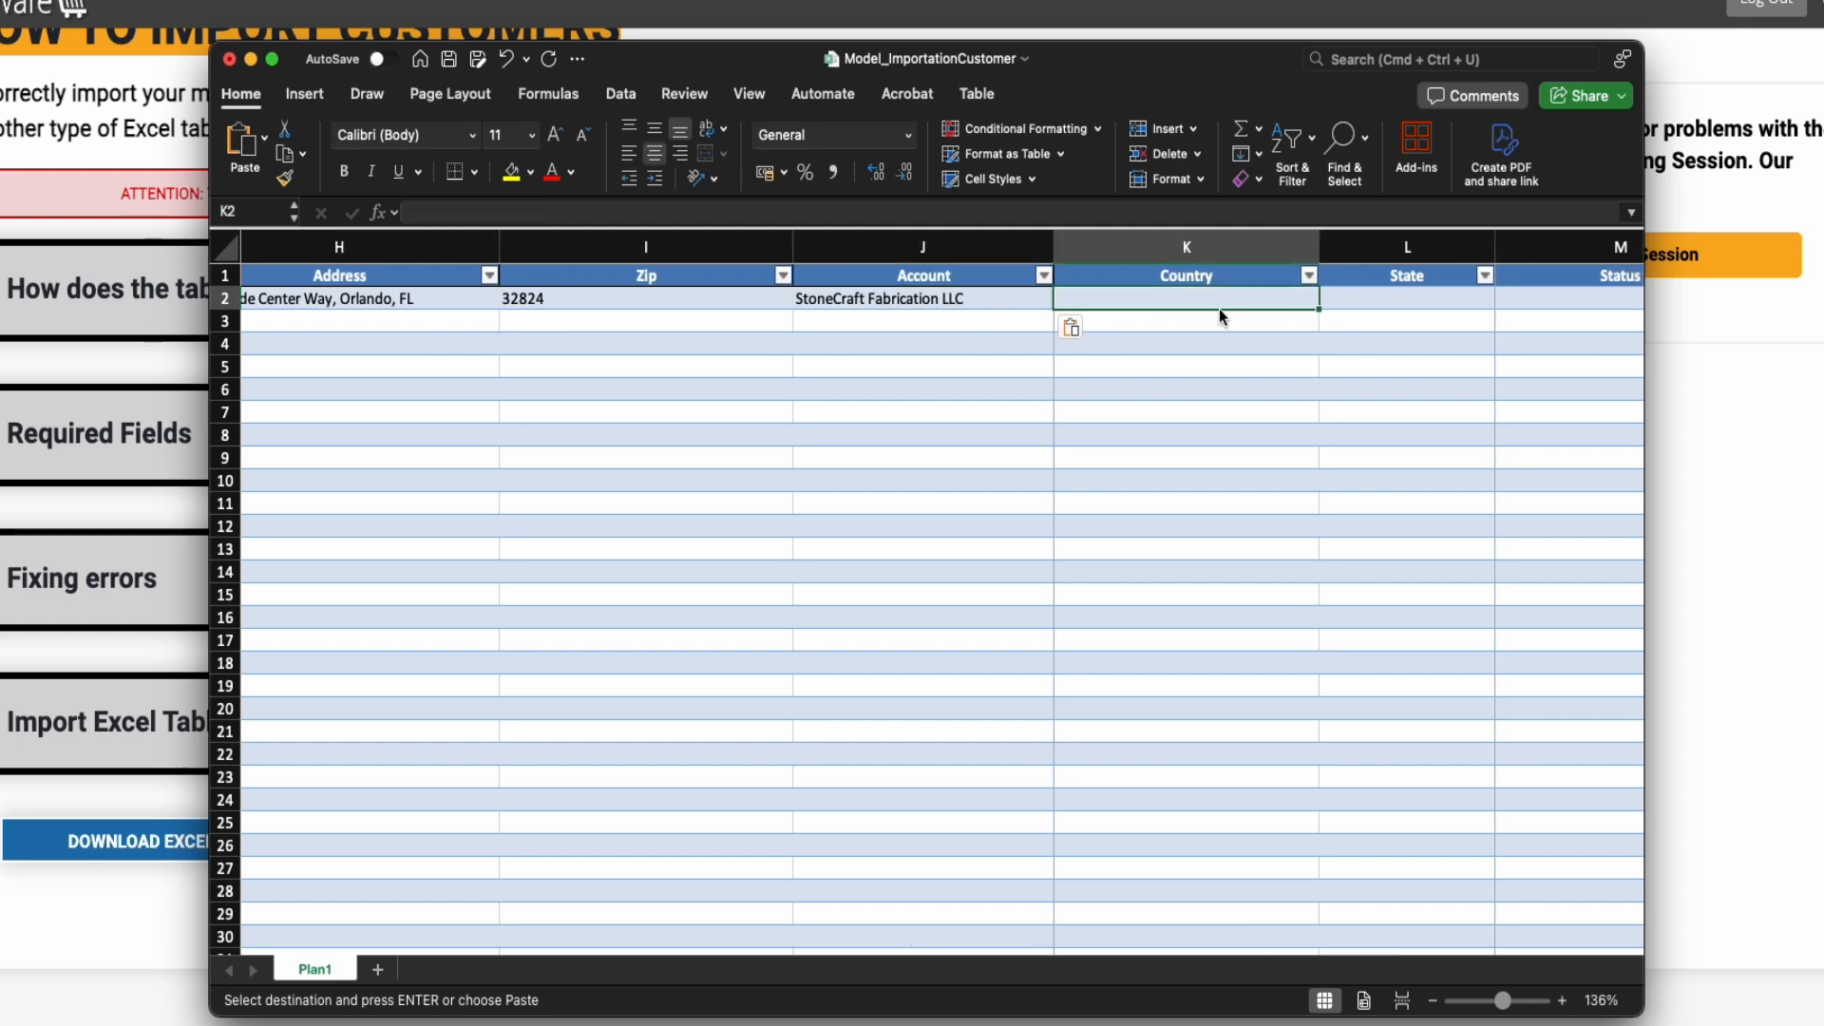
key("super+v")
left_click_drag(1134, 945, 1242, 944)
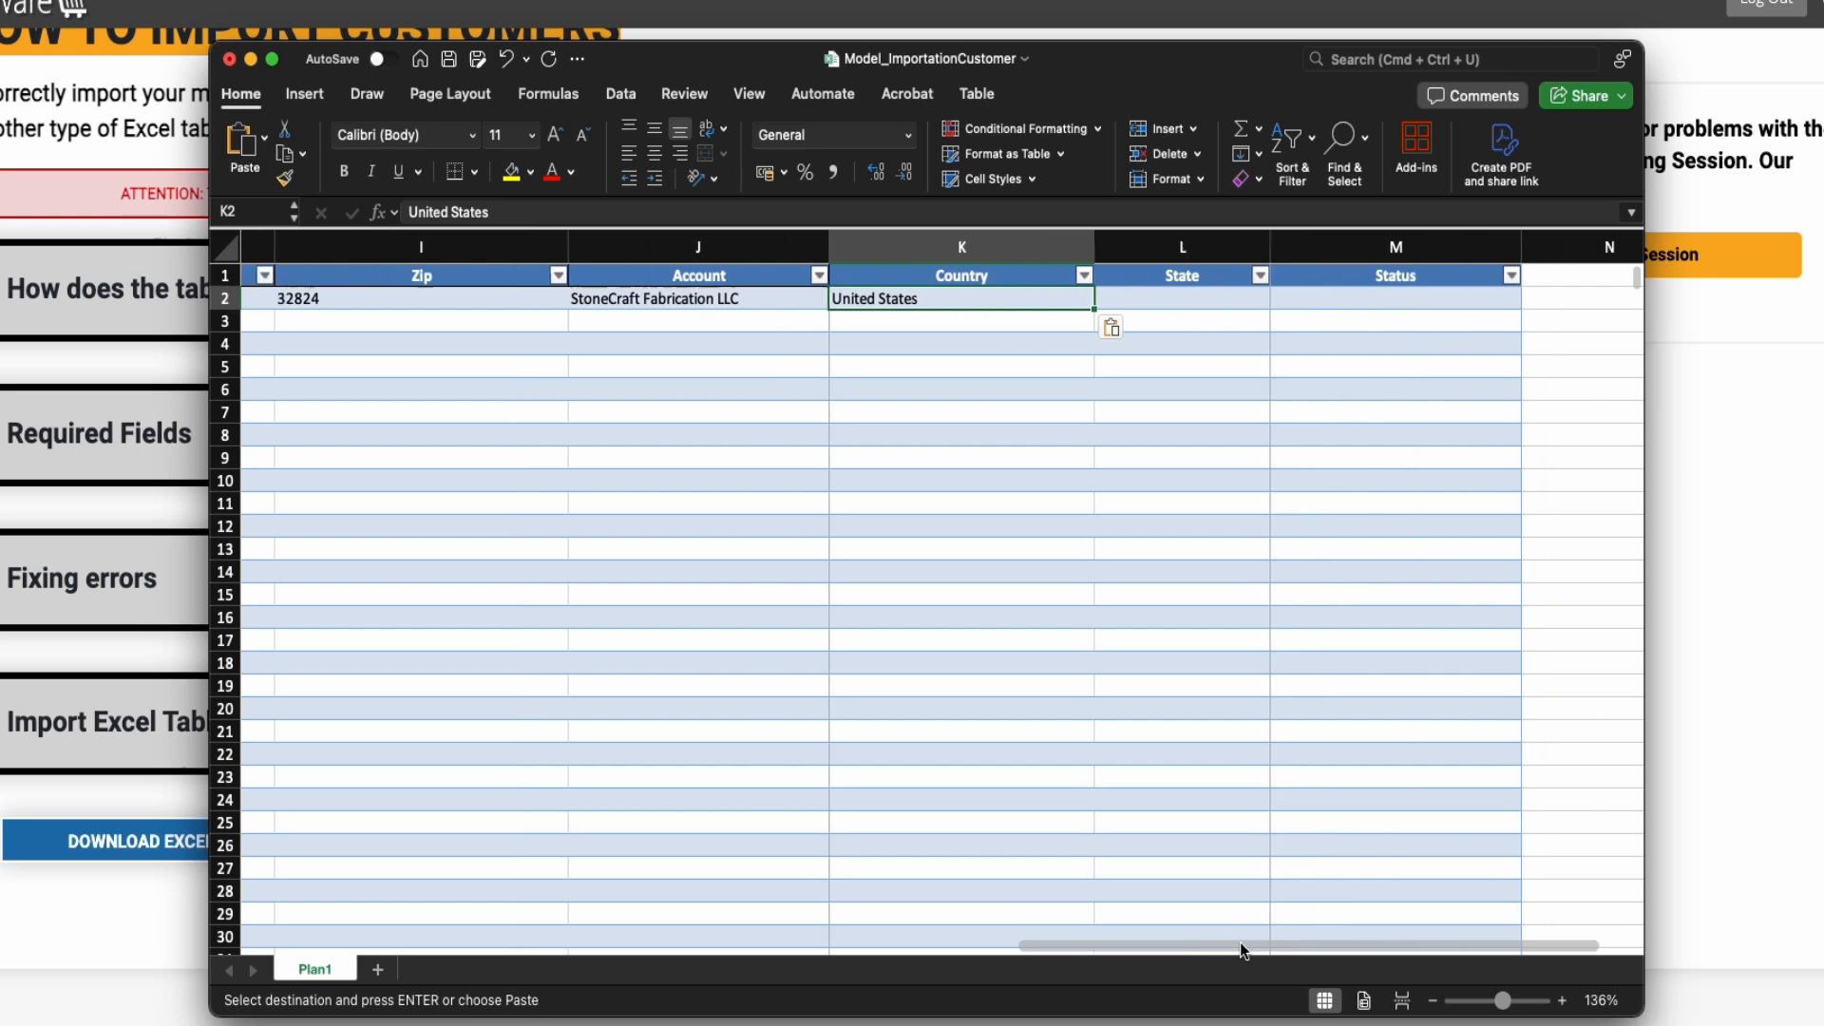
left_click(1204, 301)
key("super+v")
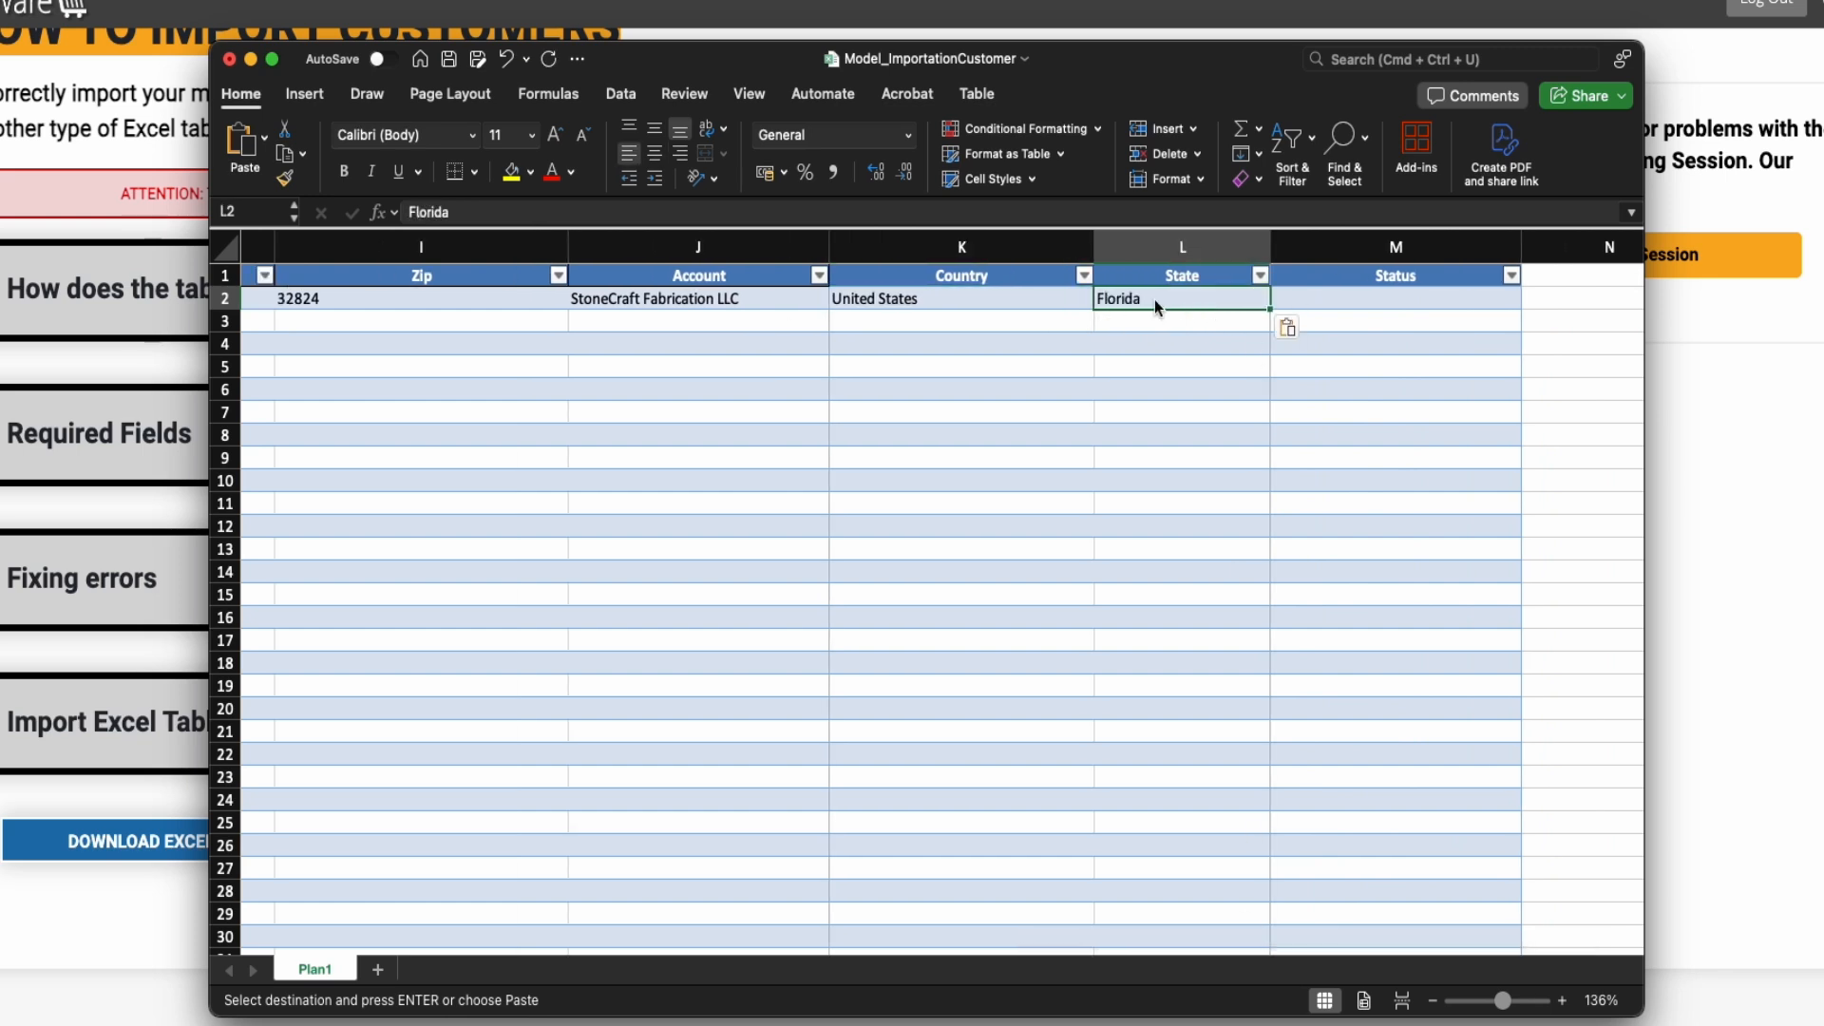
Switch to SlabWare's client setup and check the form for adding a customer status, leaving it without saving
left_click(1395, 300)
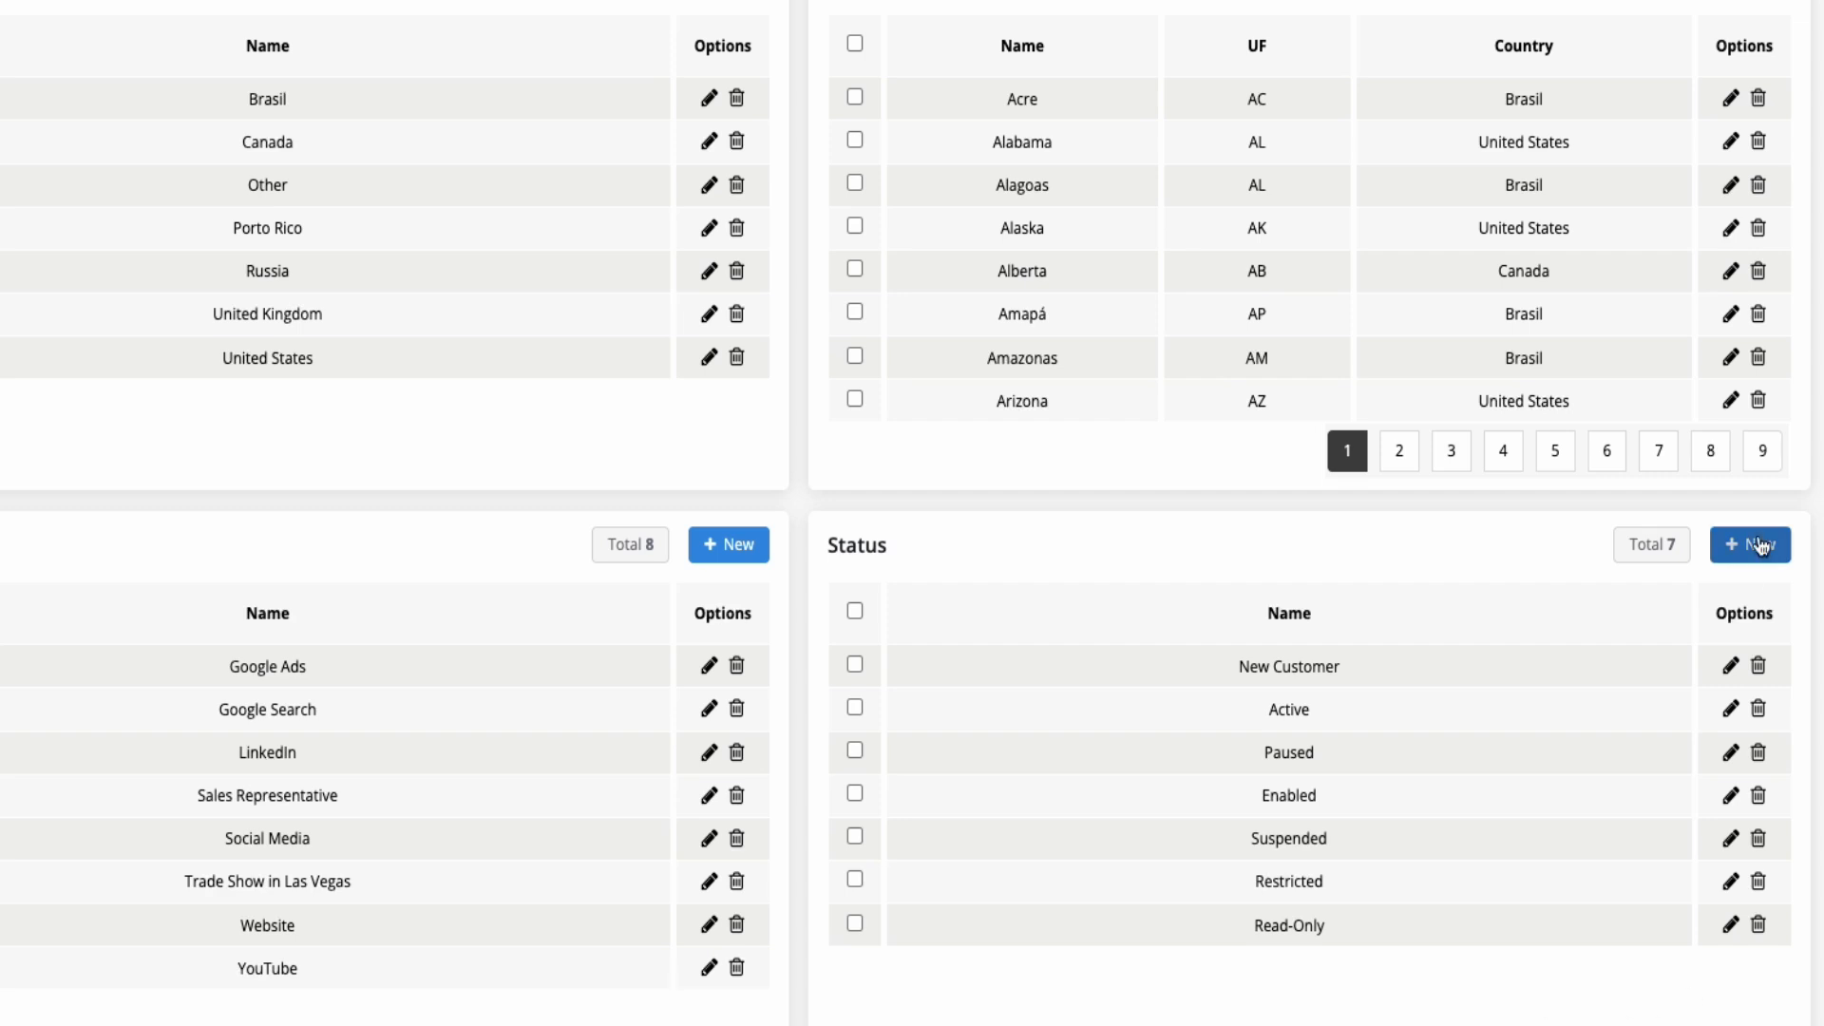
left_click(1761, 545)
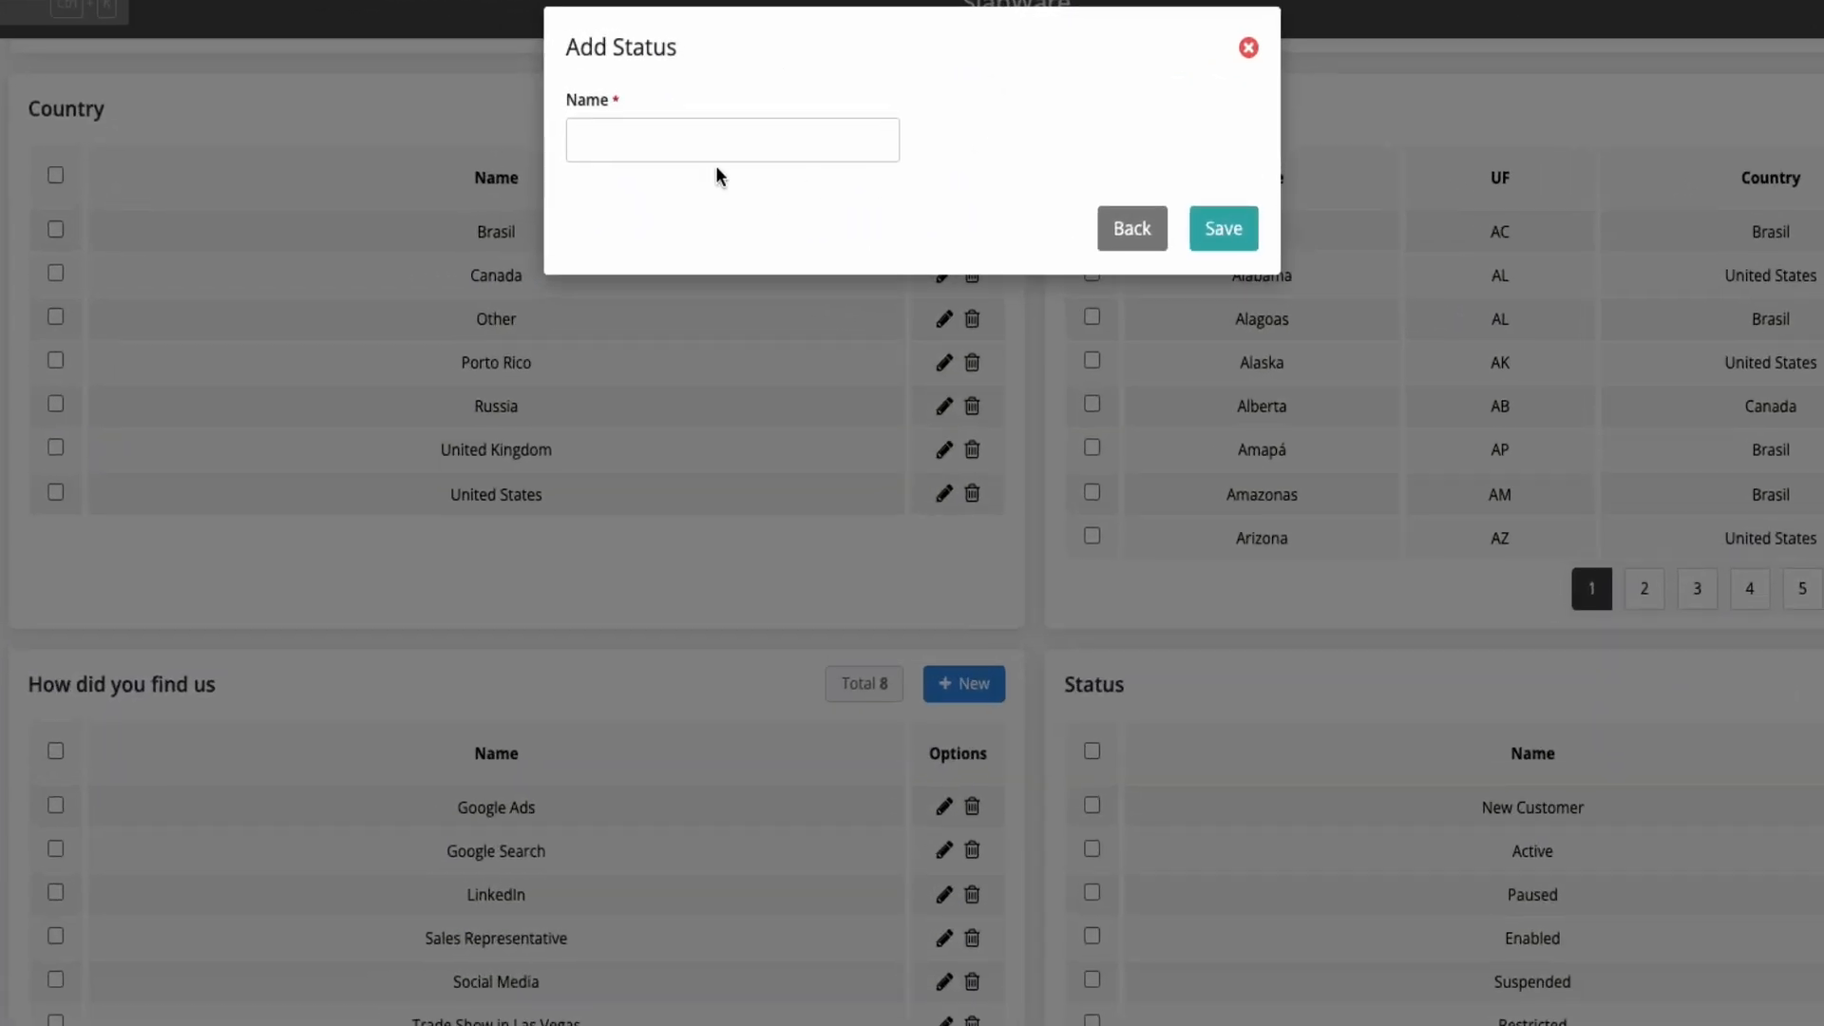
left_click(1153, 233)
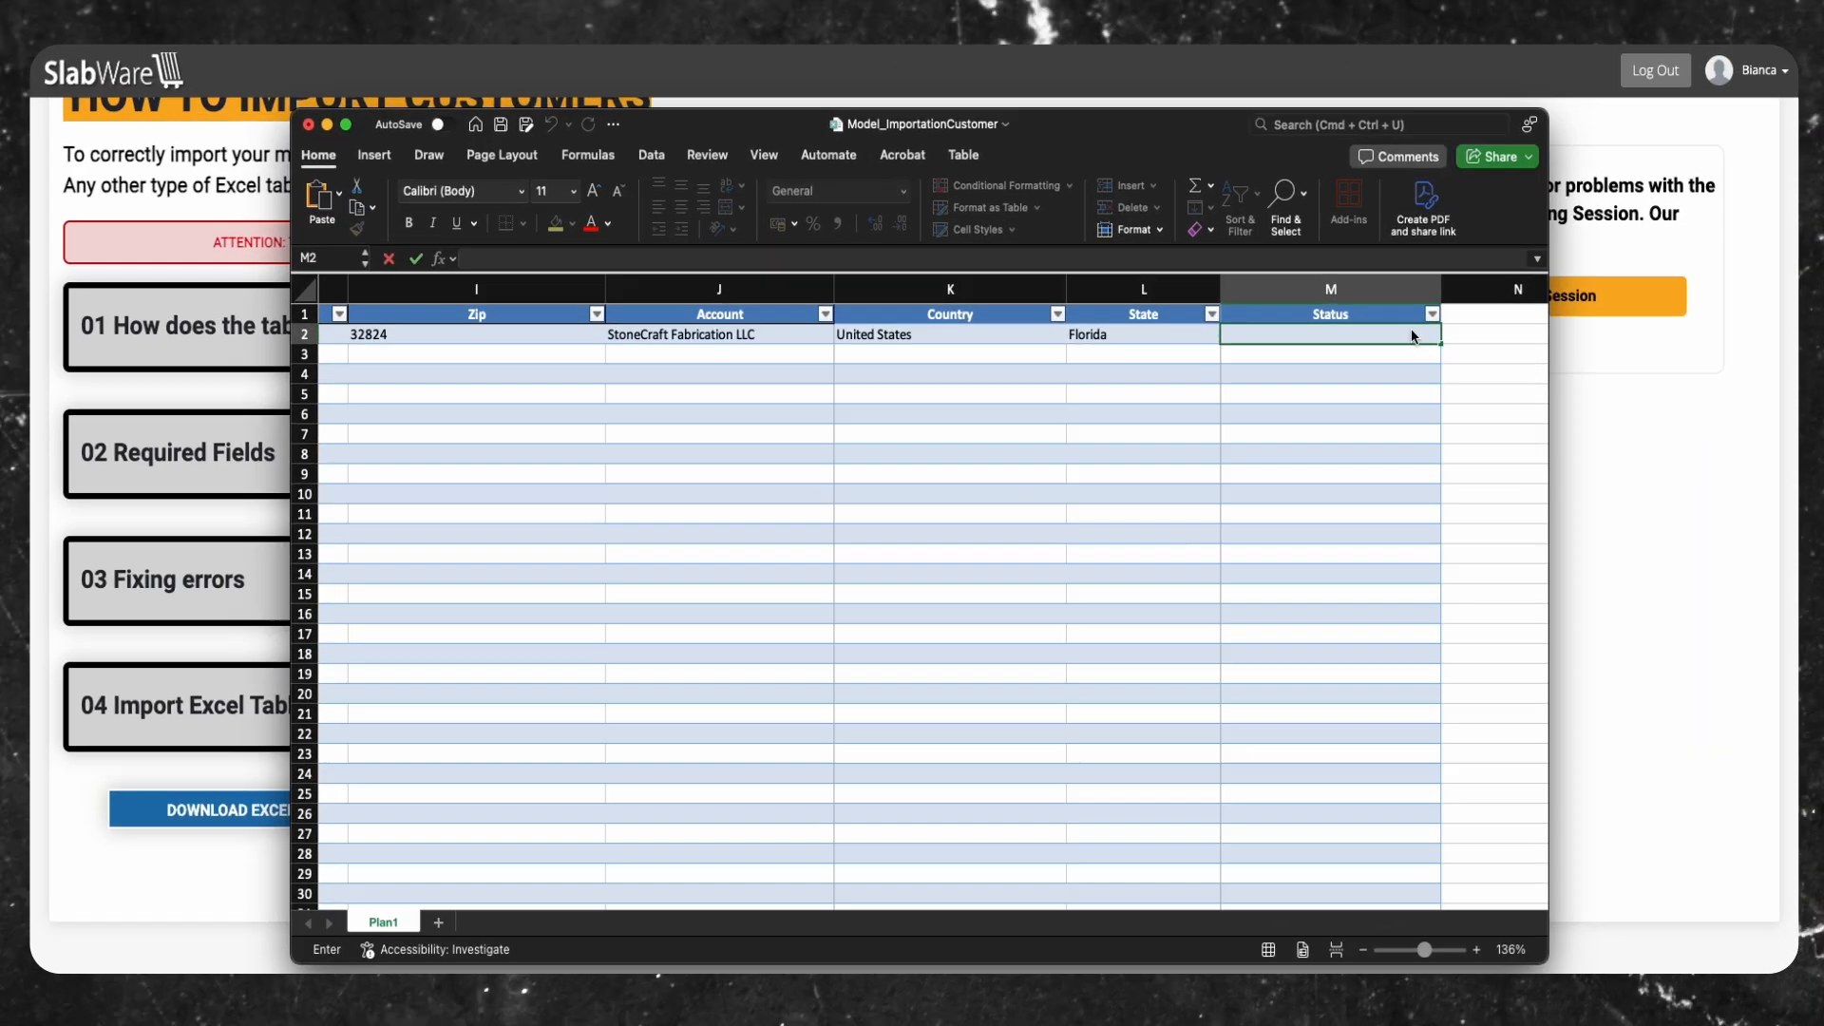
Enter New Customer in the Status column of row 2 in the Excel template
type("New C")
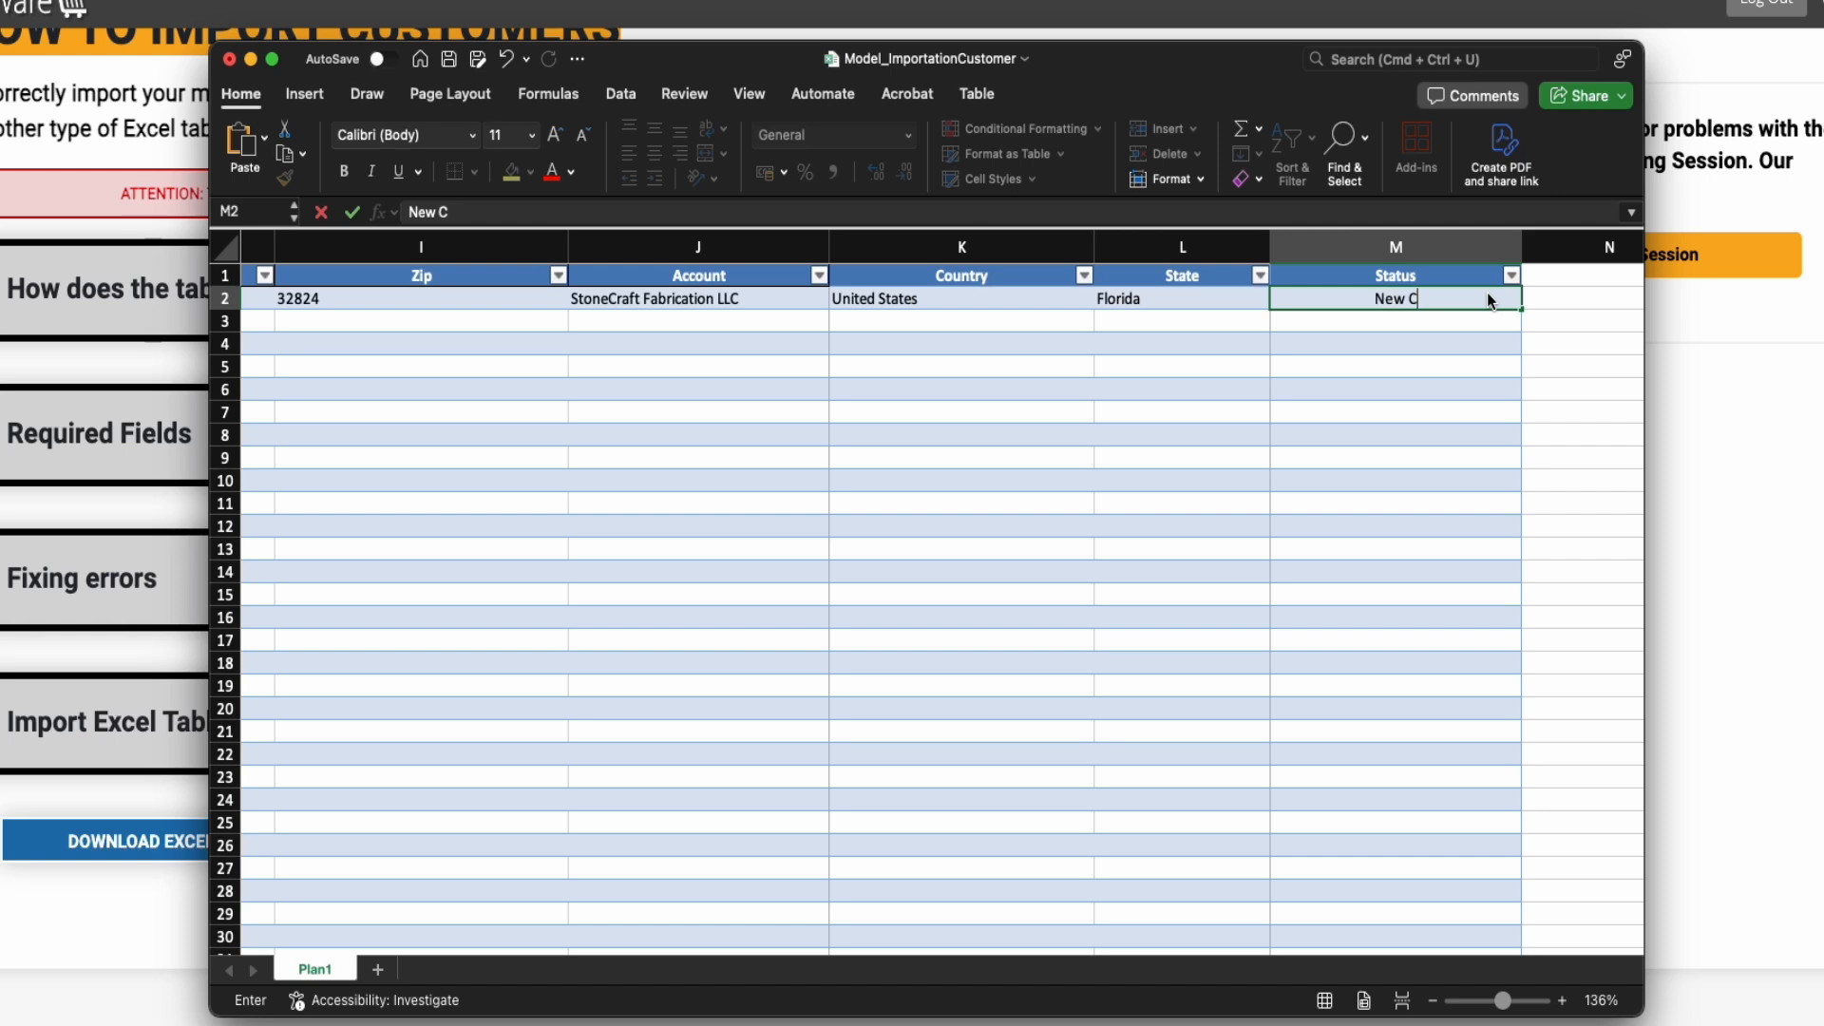
type("ustomer")
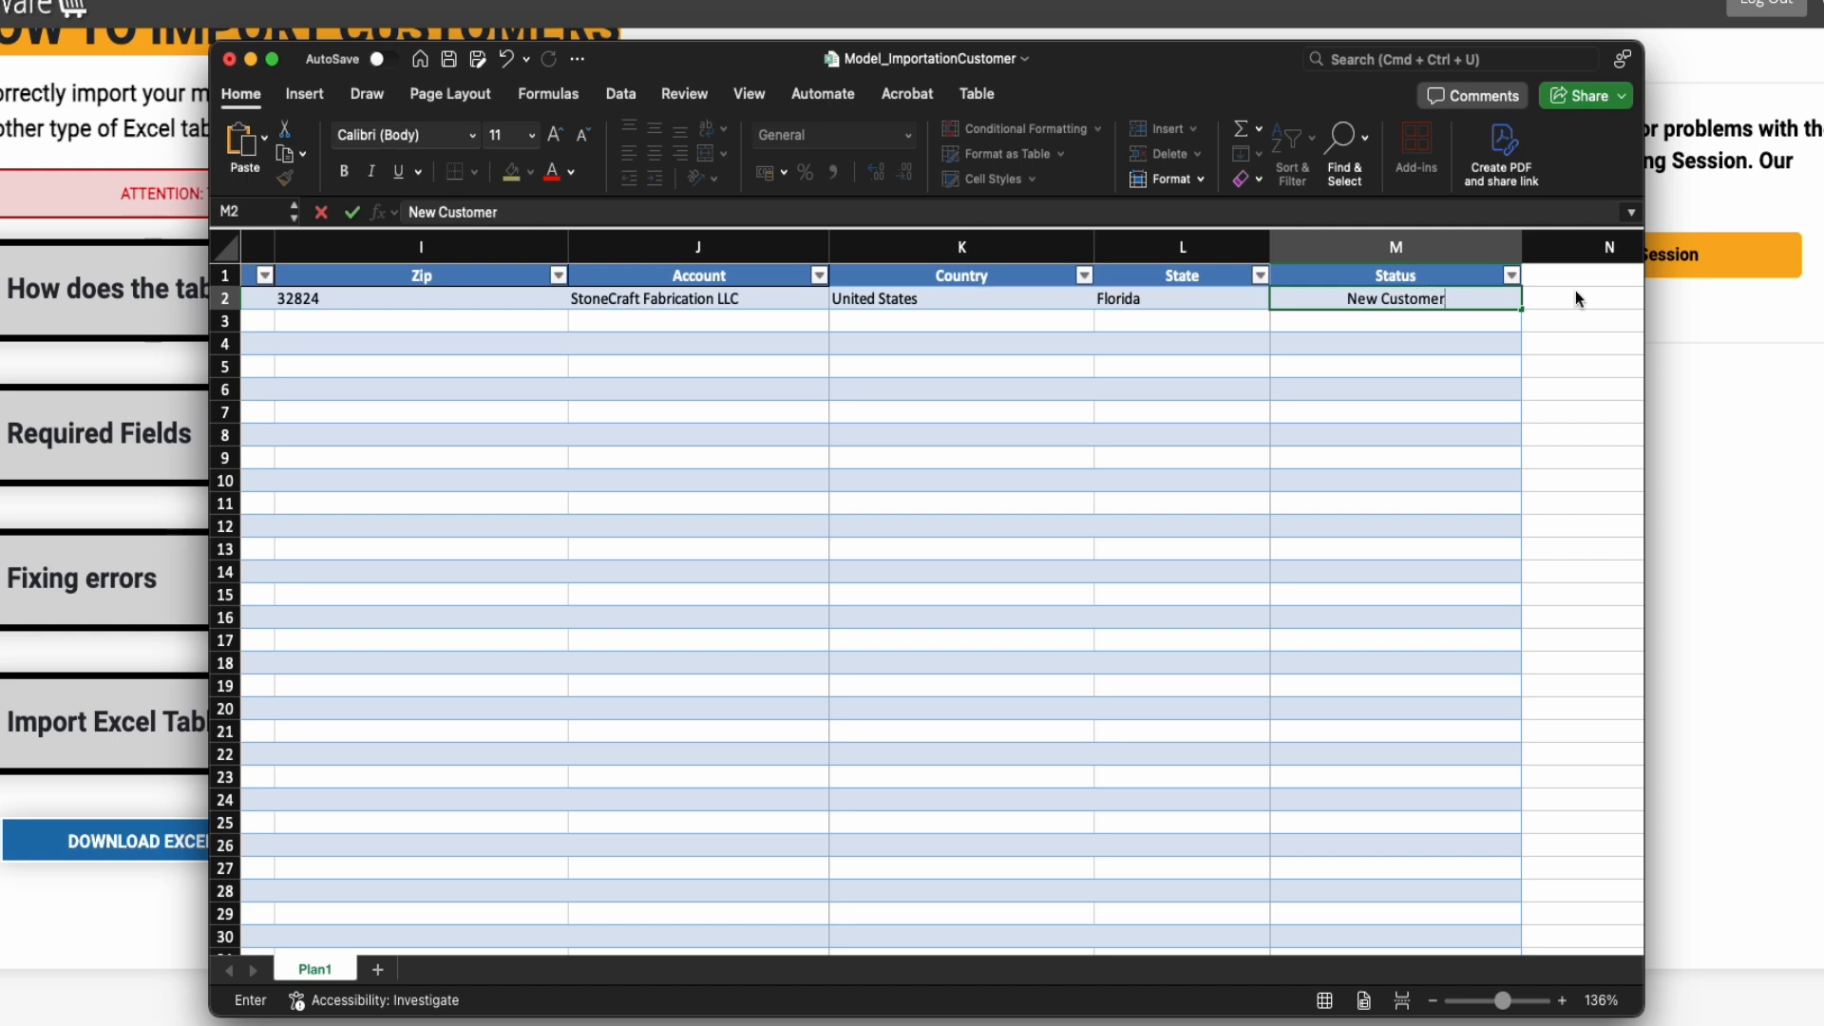
left_click(1391, 342)
left_click(1376, 298)
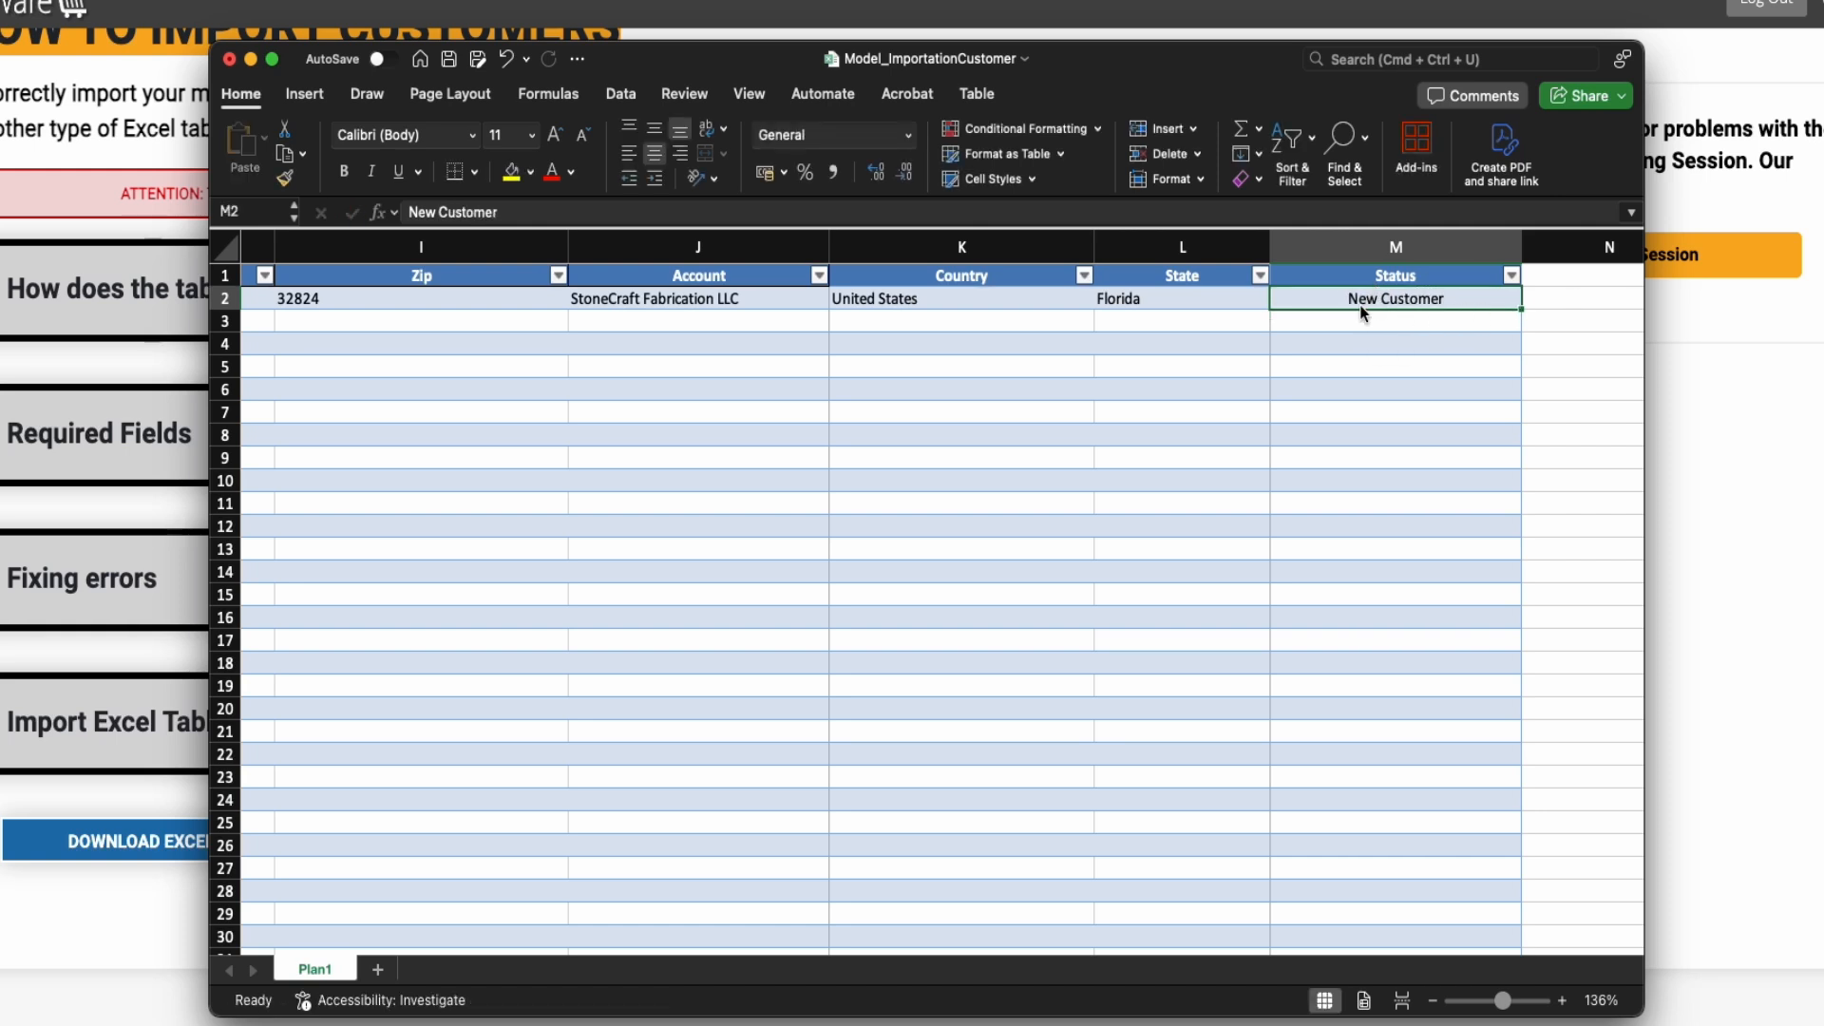
Review the filled customer rows 2 to 6 across the columns of the template
left_click_drag(1292, 945, 493, 903)
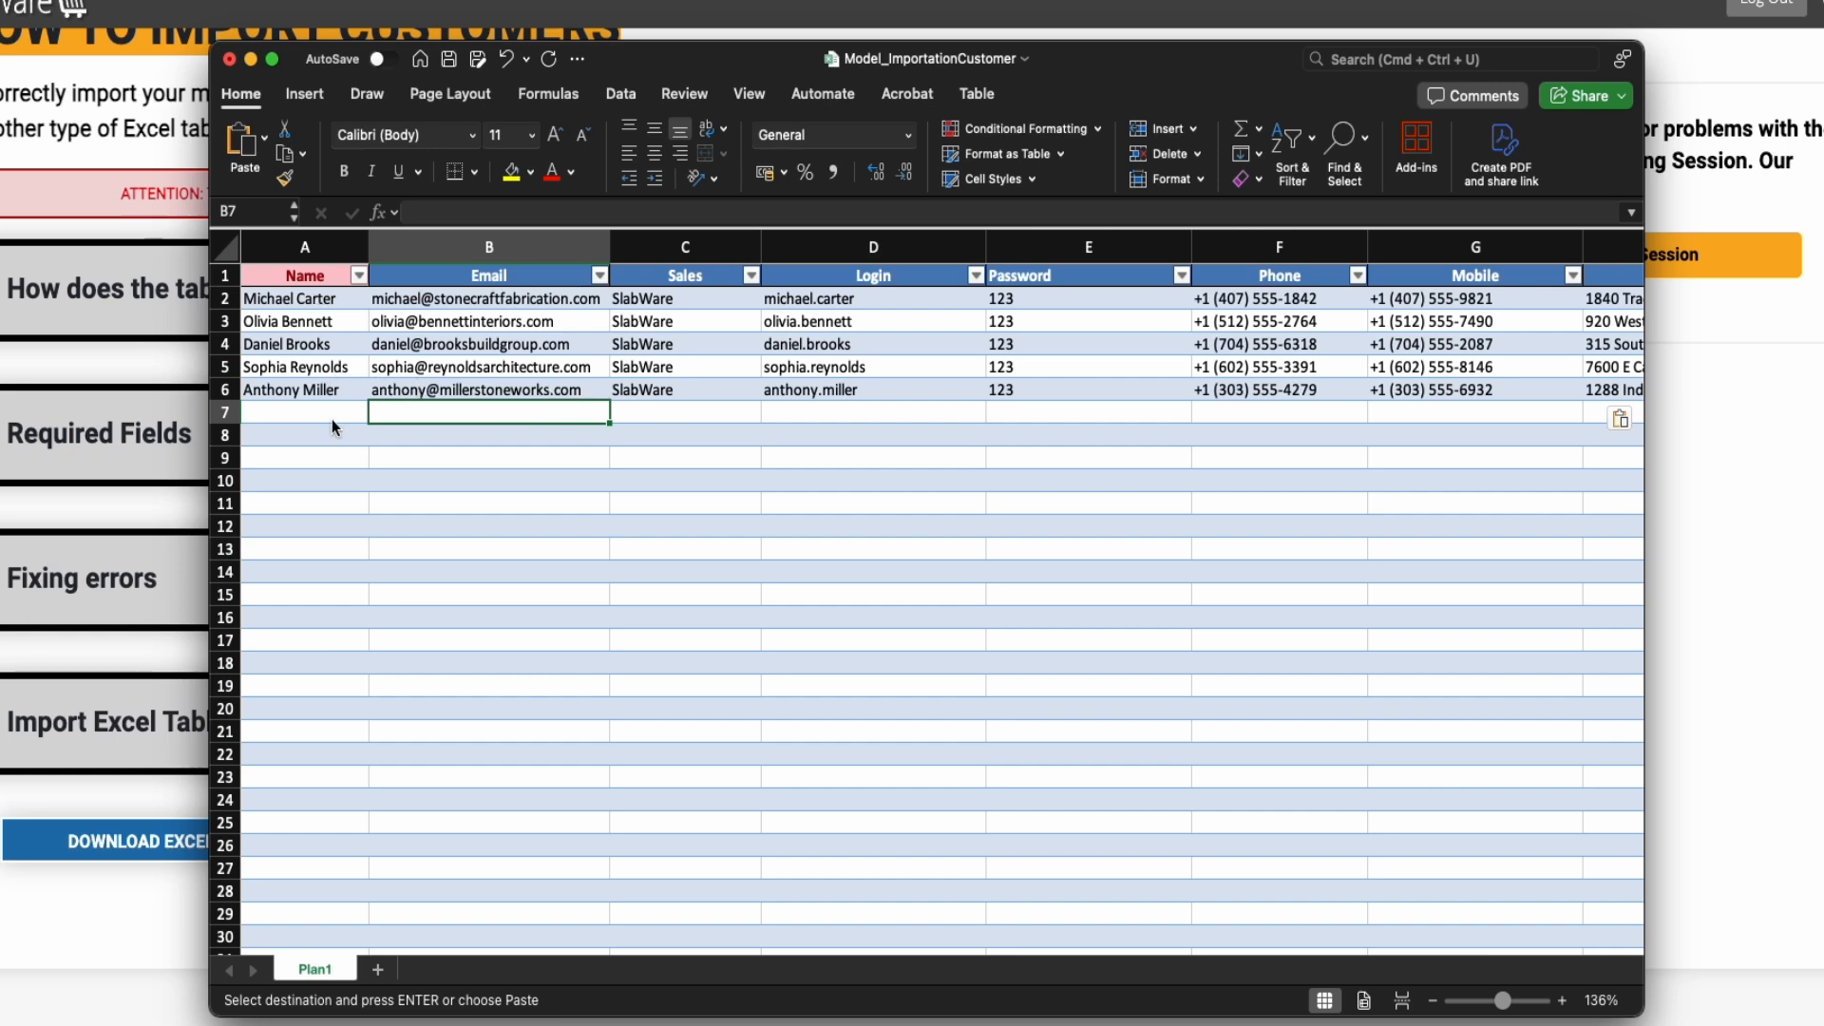
left_click_drag(618, 947, 1070, 931)
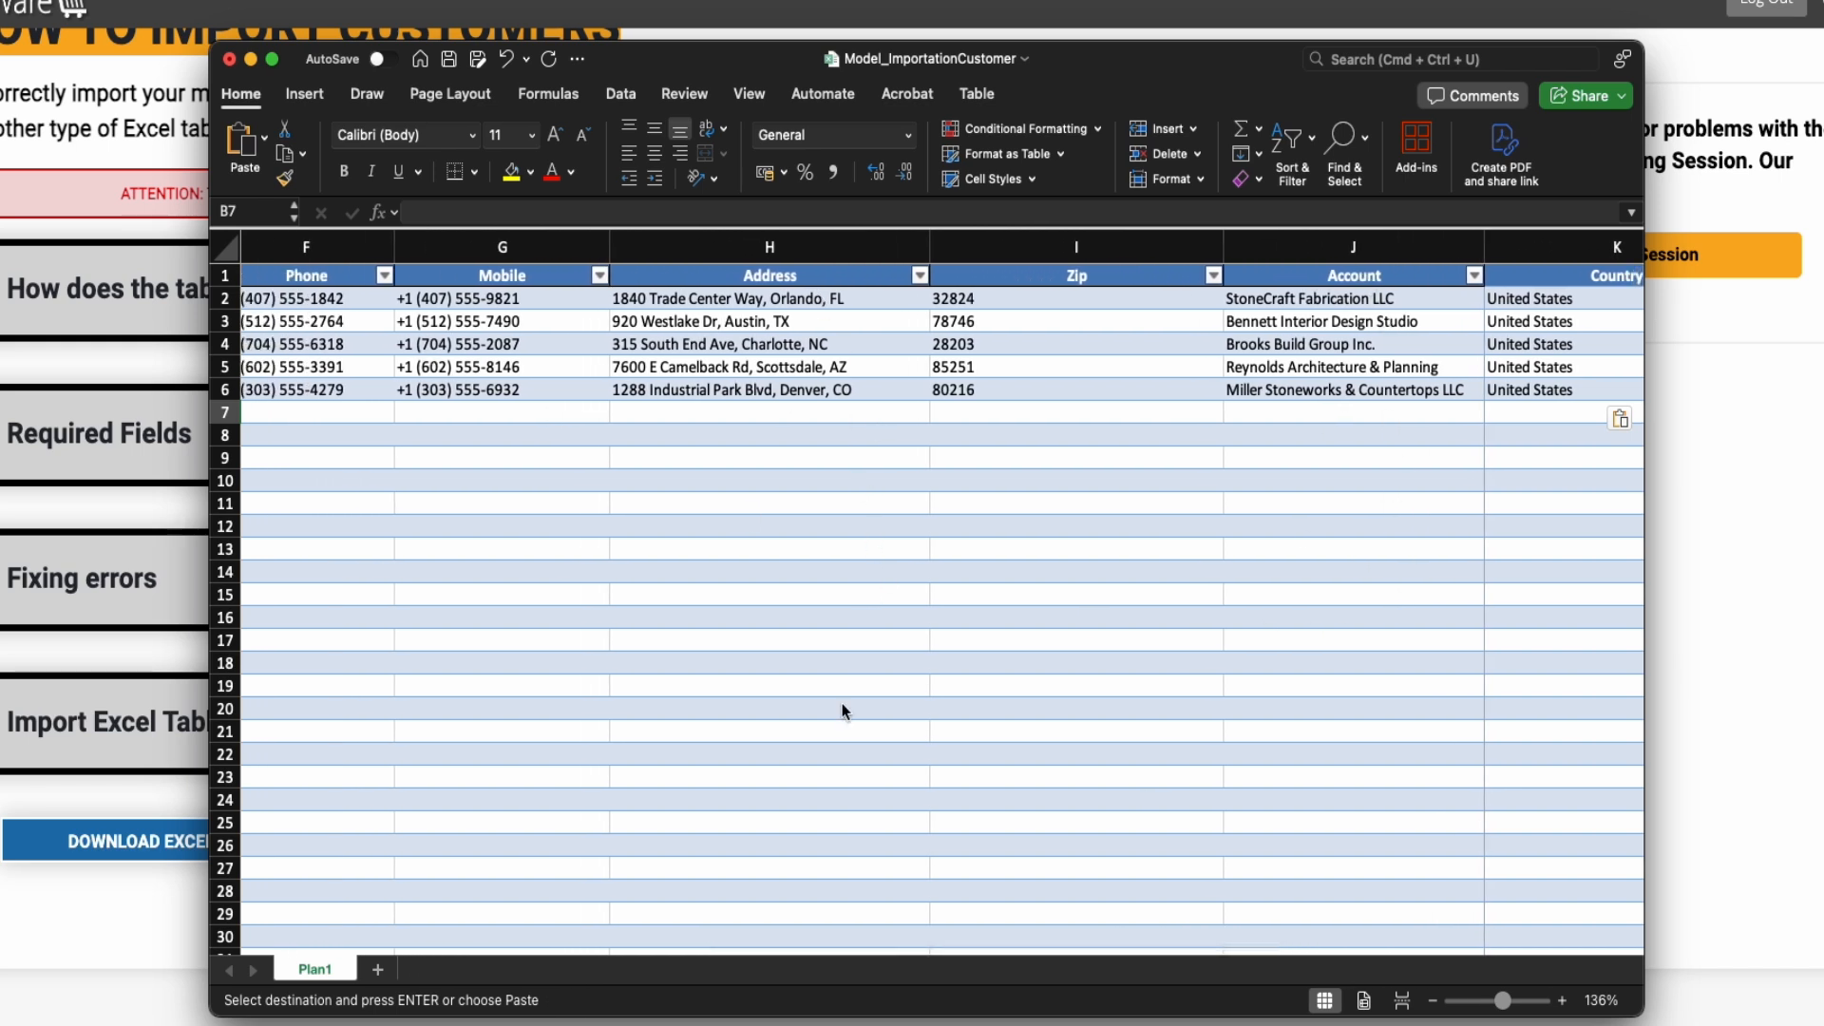
left_click_drag(836, 949, 316, 852)
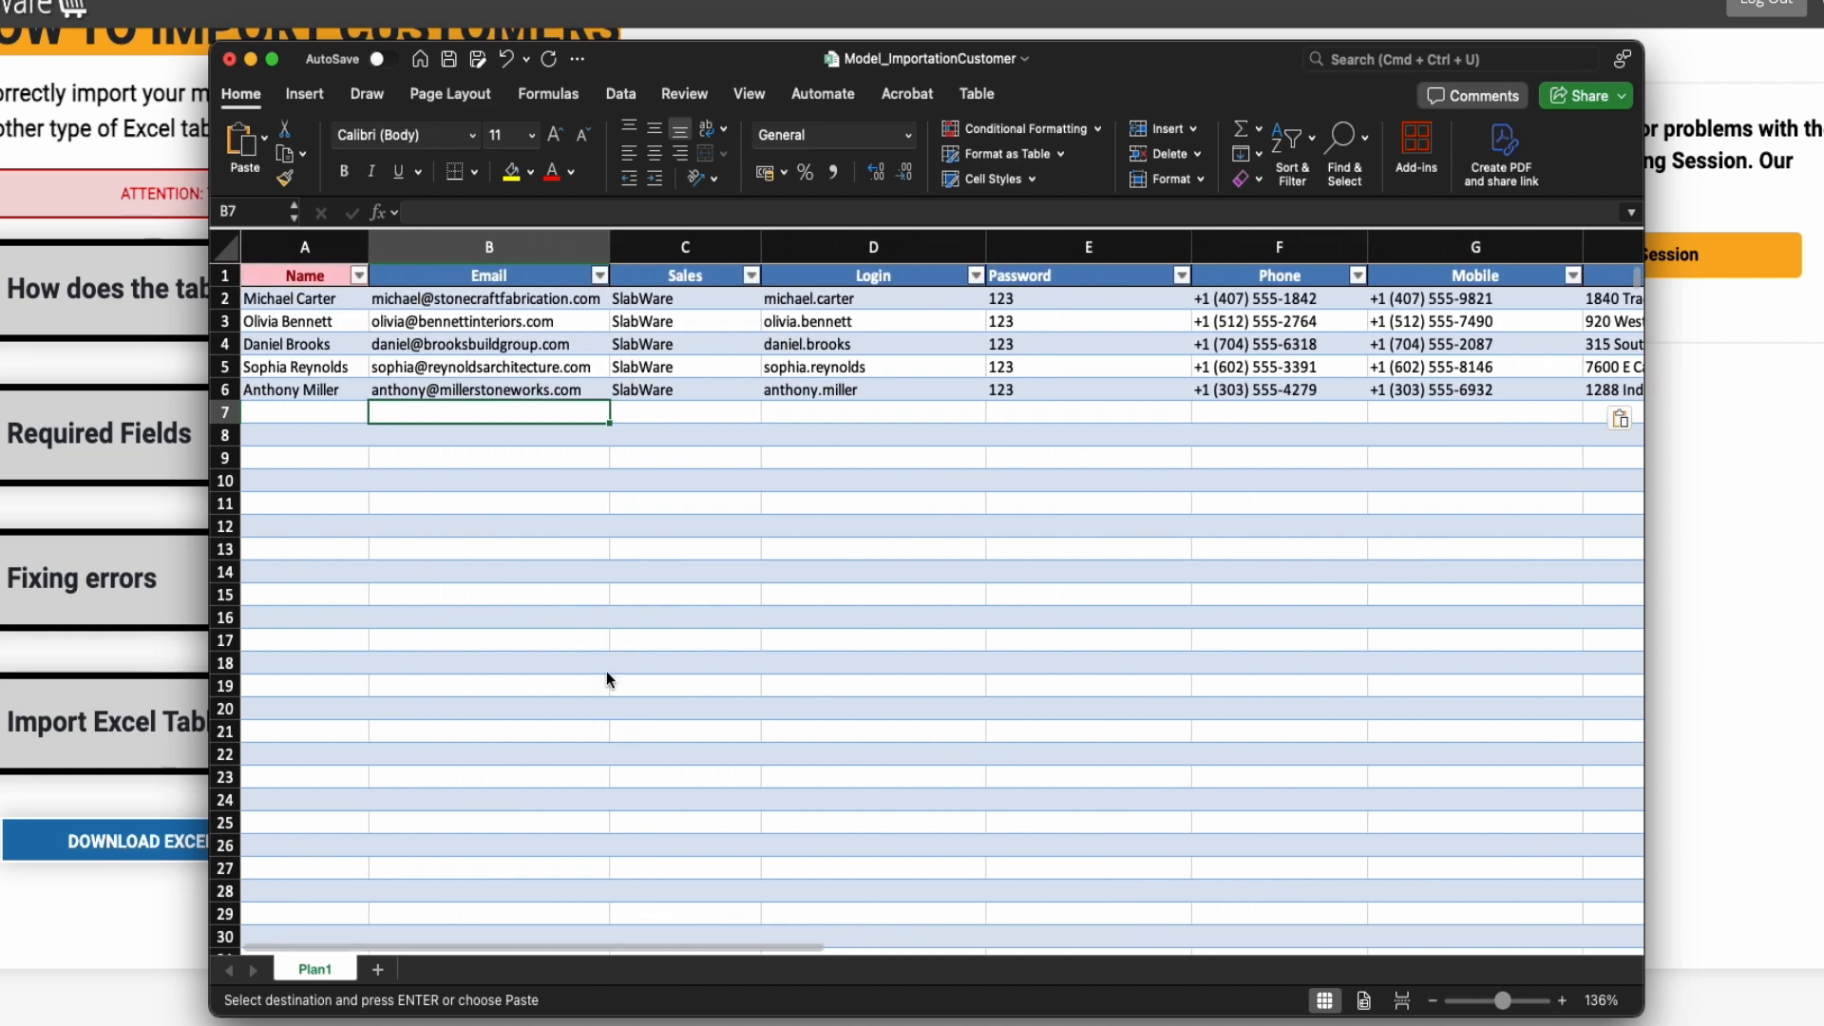
key("Up")
key("Left")
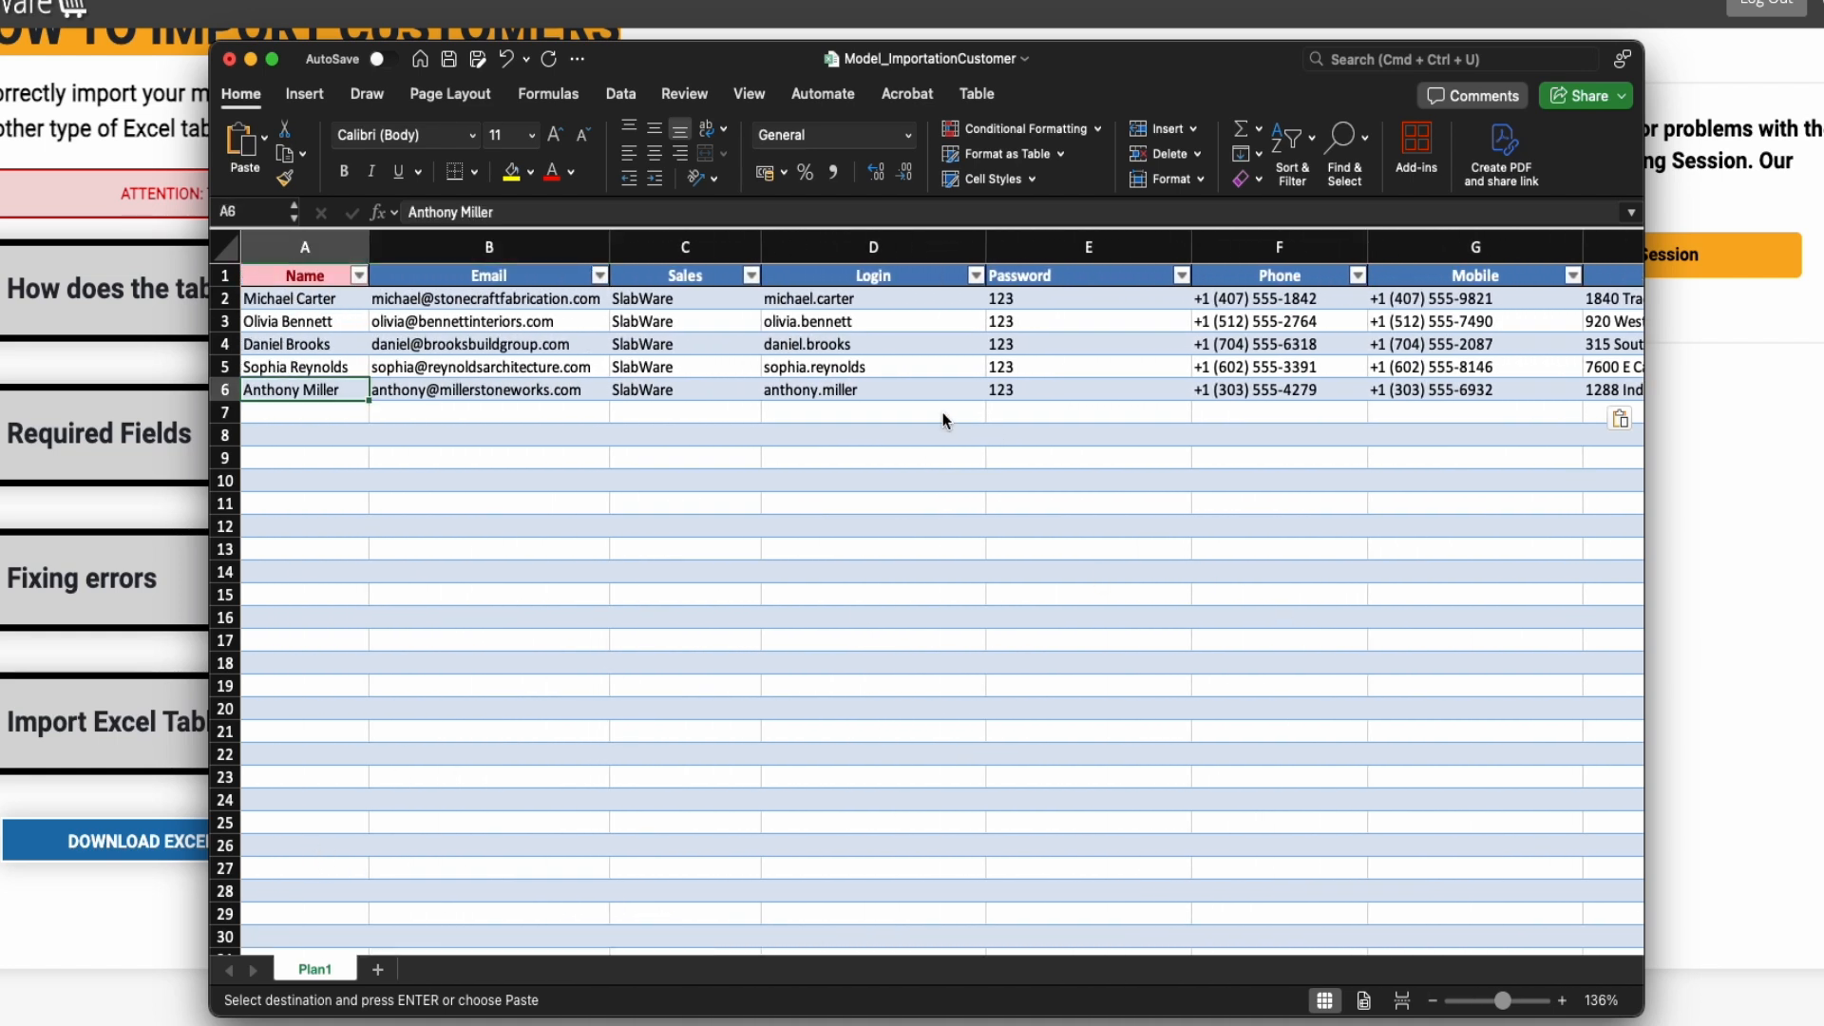
Rename the workbook as New Customers
left_click(938, 63)
key("BackSpace")
type("N")
type("ew Customers")
key("Return")
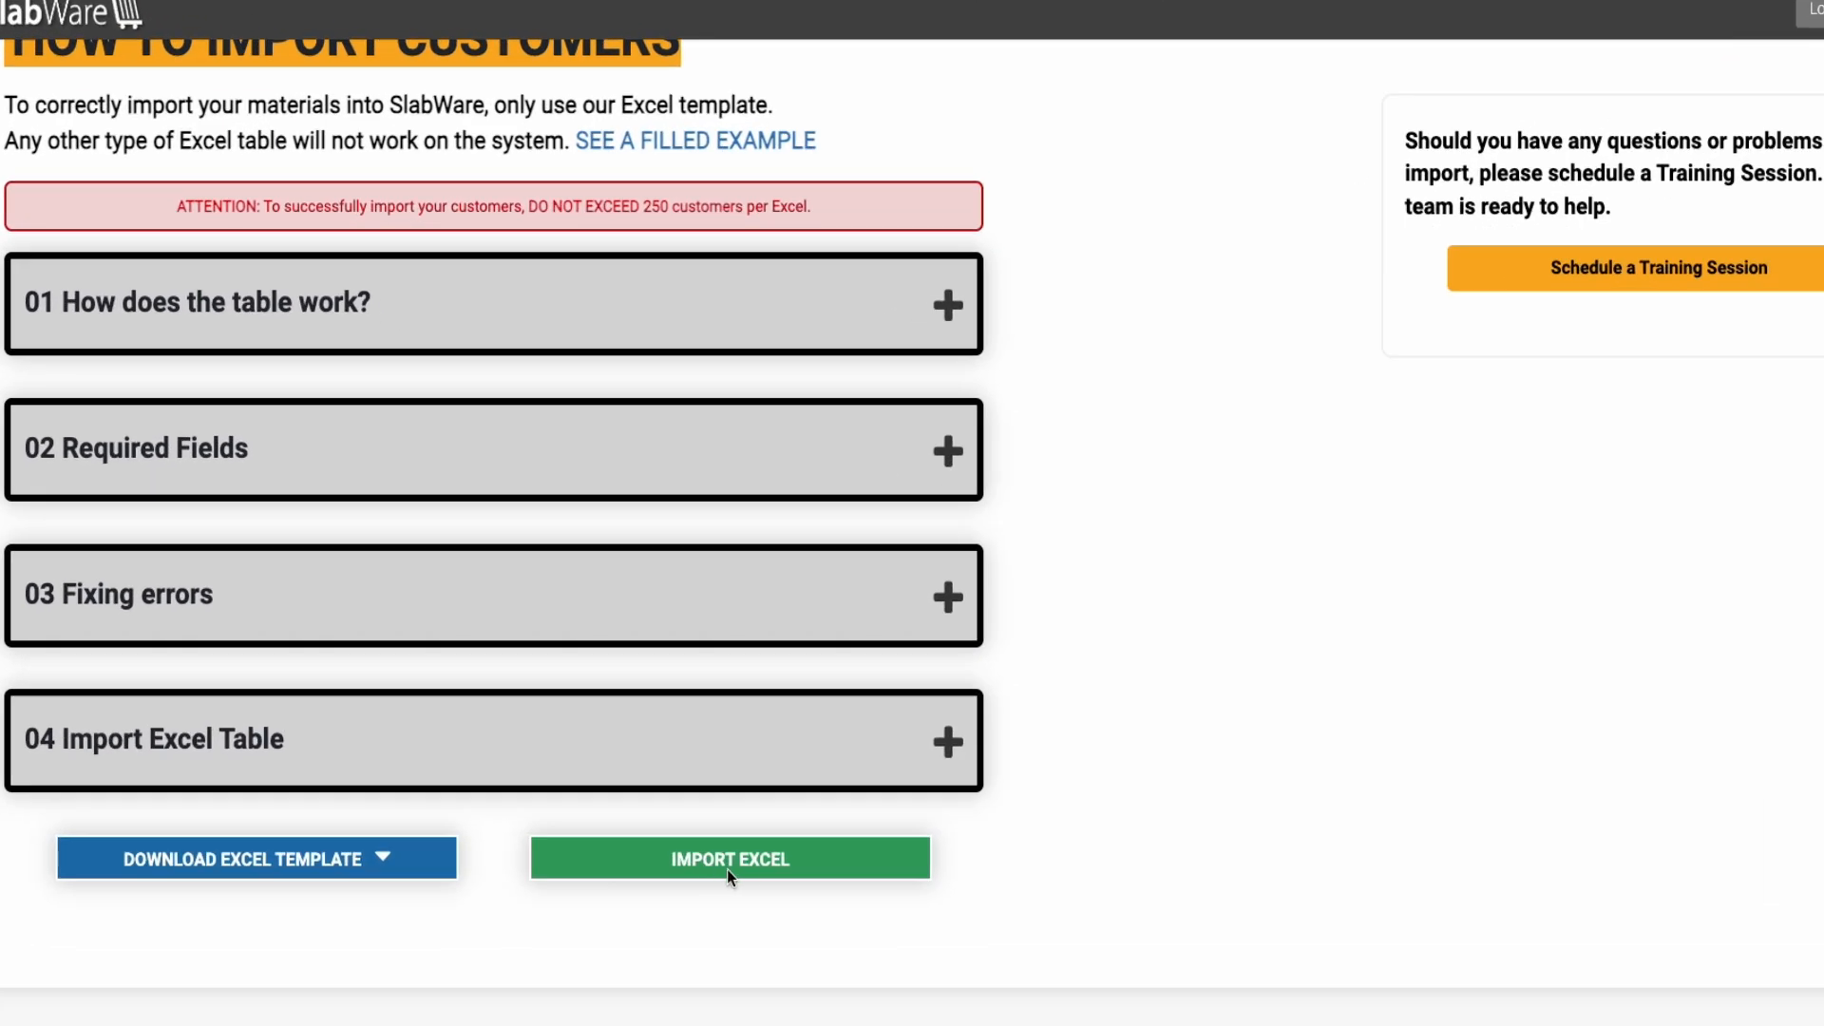
Upload New Customers.xlsx from Downloads on SlabWare's customer import page and start the Excel import
left_click(727, 869)
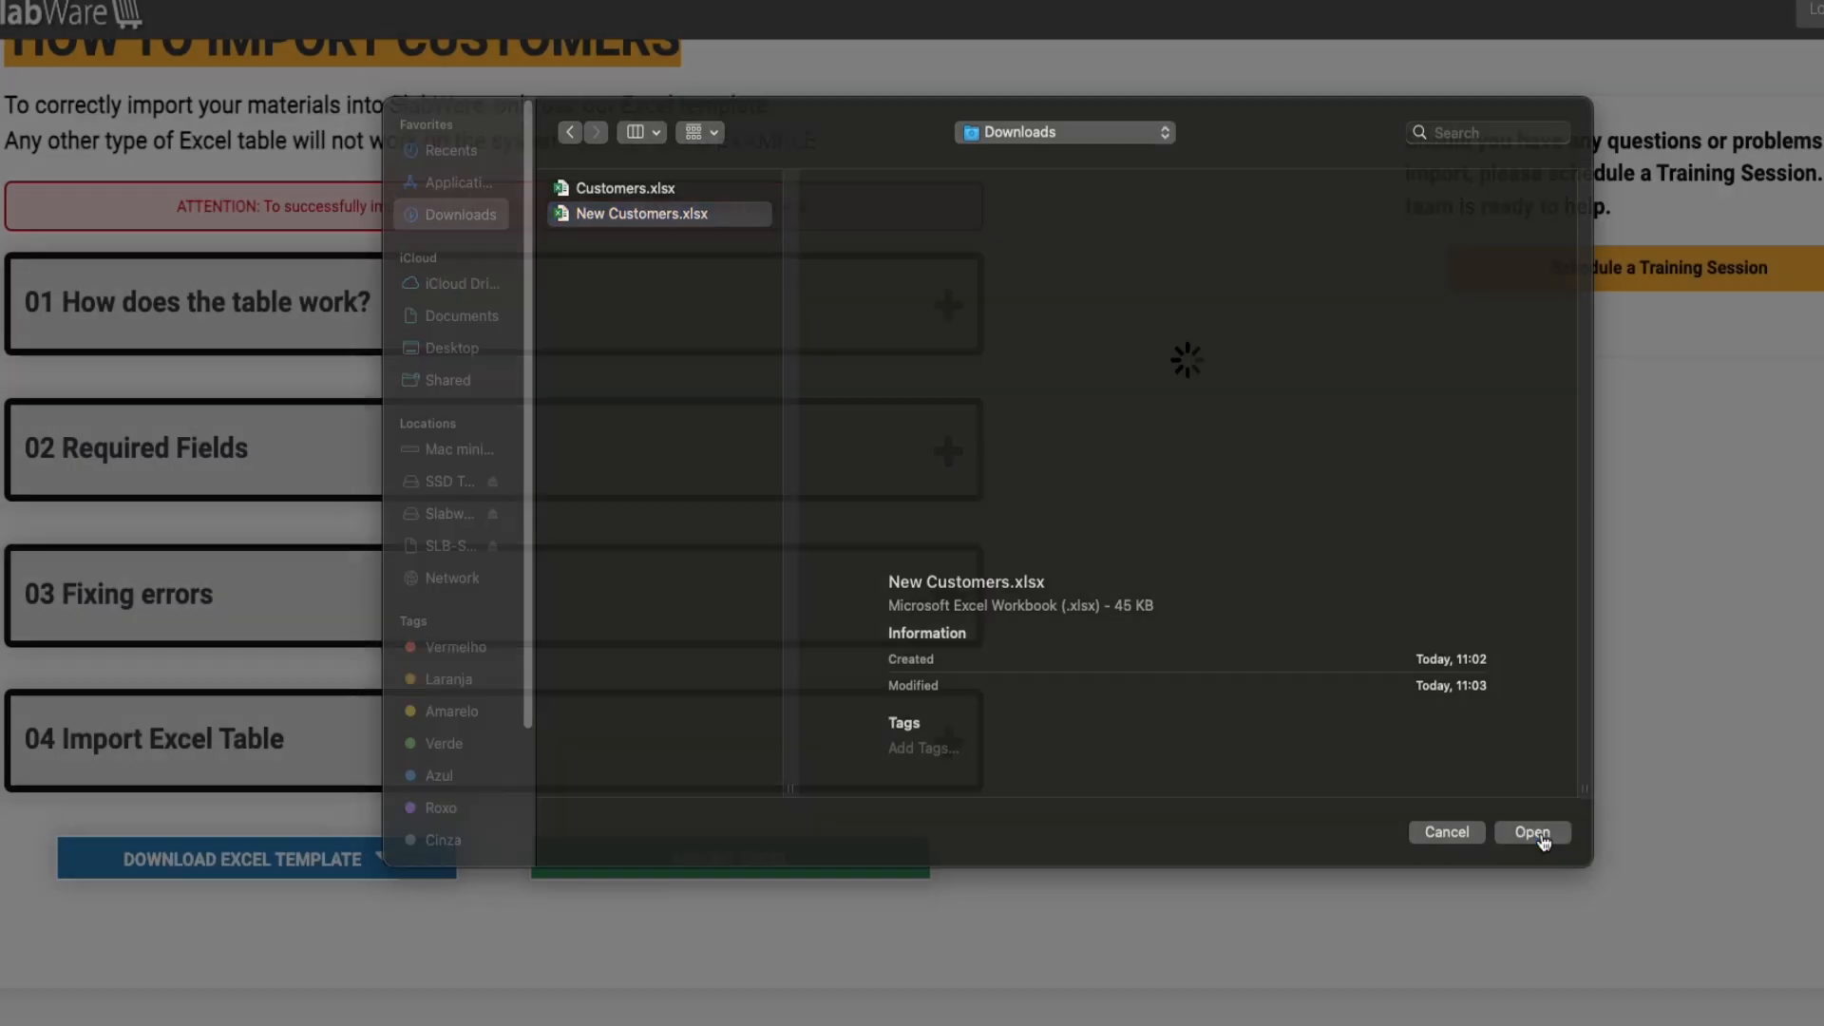
left_click(1541, 840)
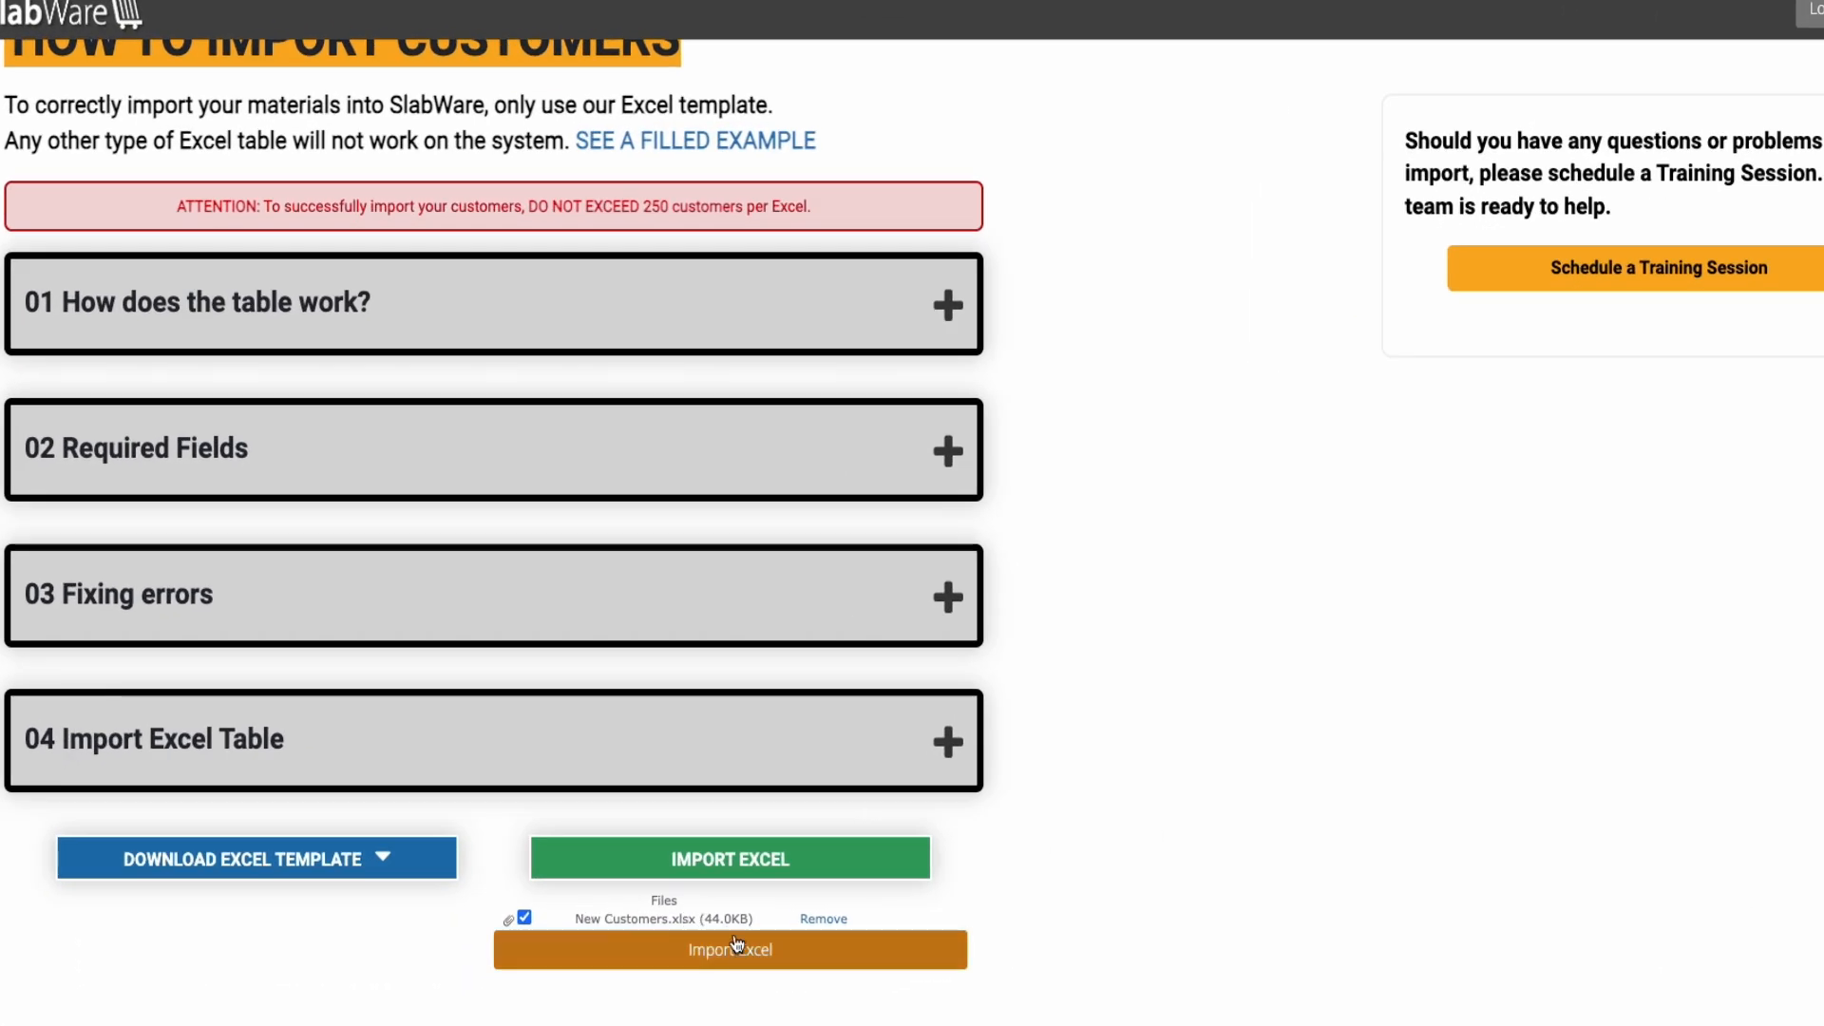
left_click(730, 950)
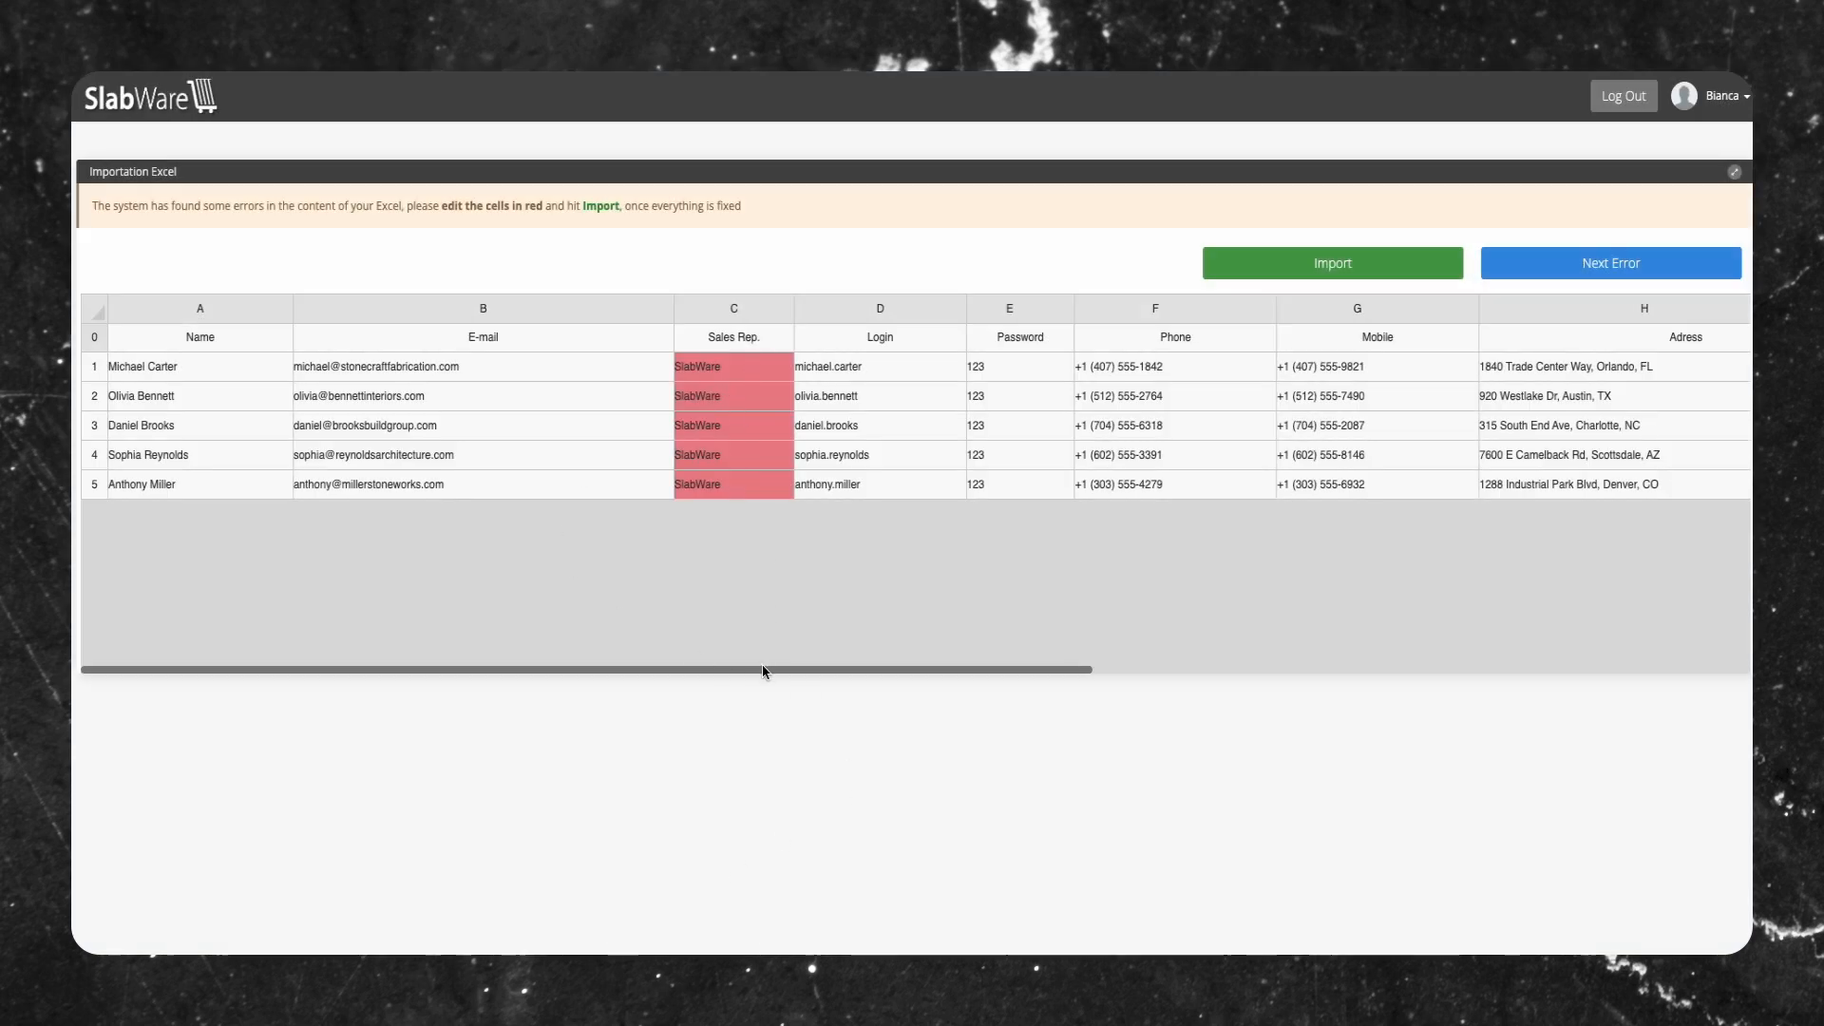
Check the cells marked red and assign the first registered sales representative to all customers with the same Sales Rep. value
left_click_drag(762, 671, 1474, 673)
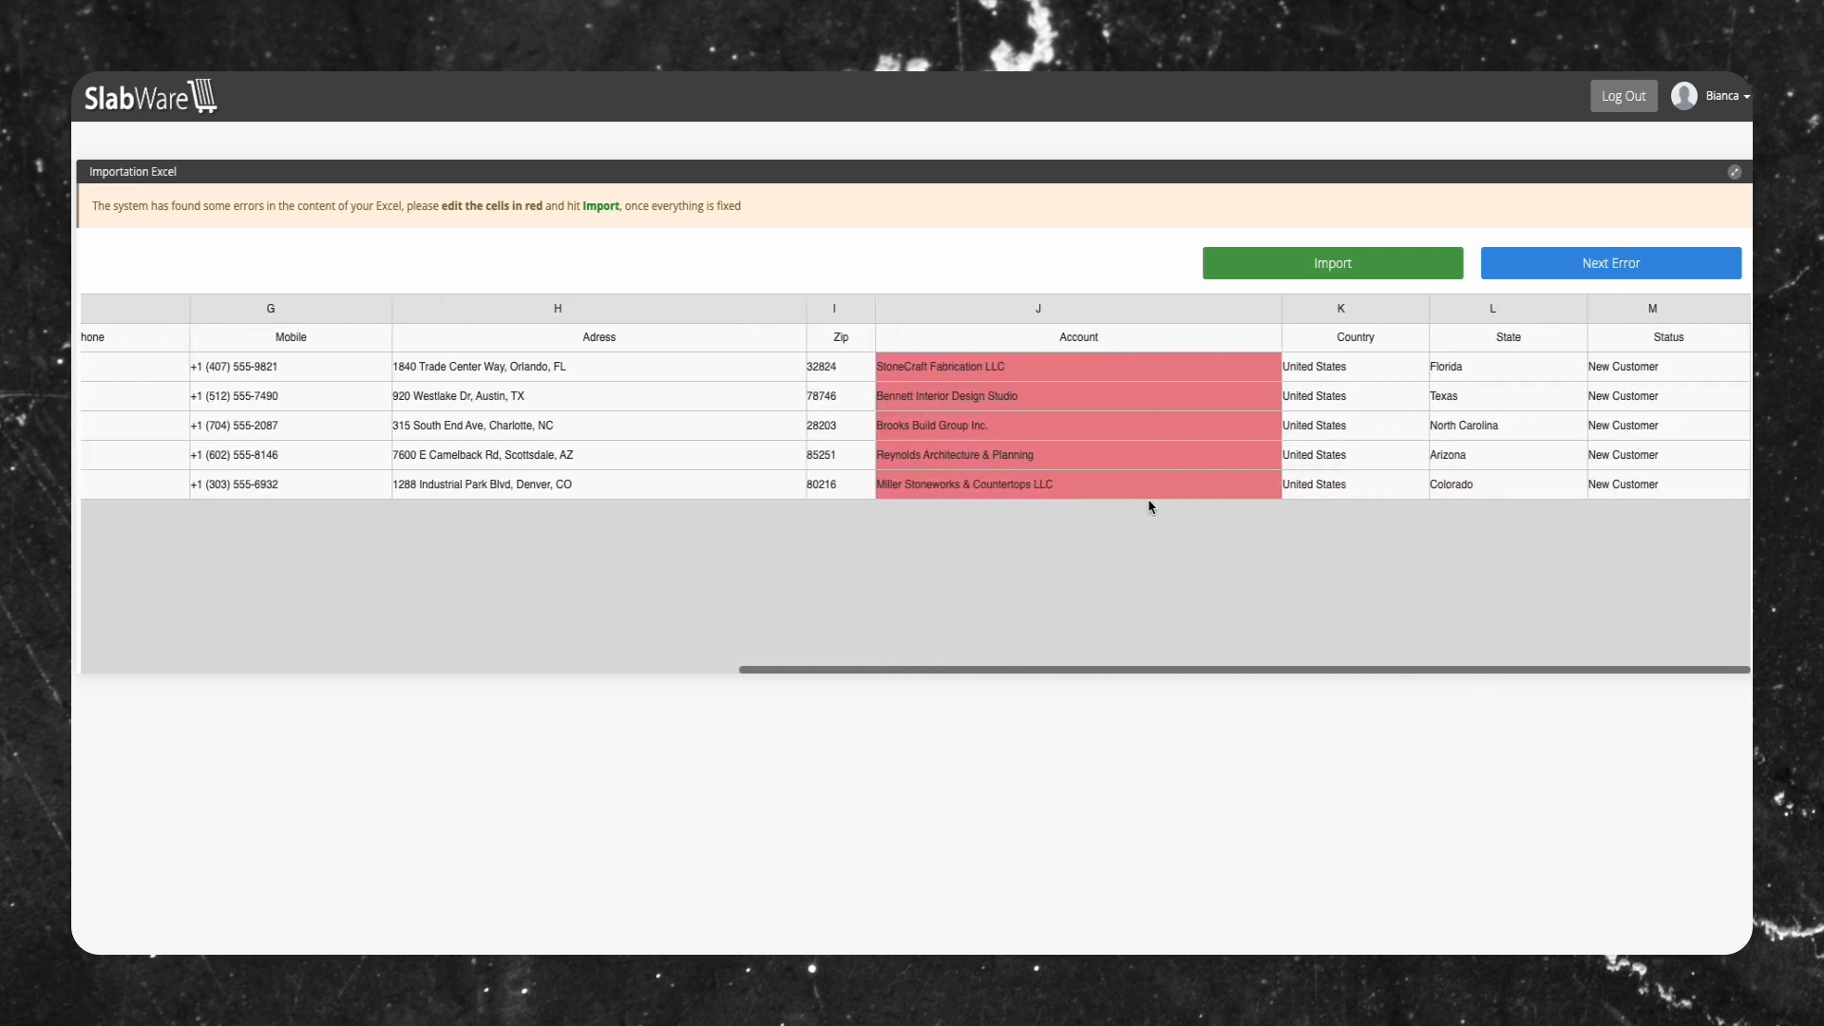
left_click_drag(1147, 674, 465, 685)
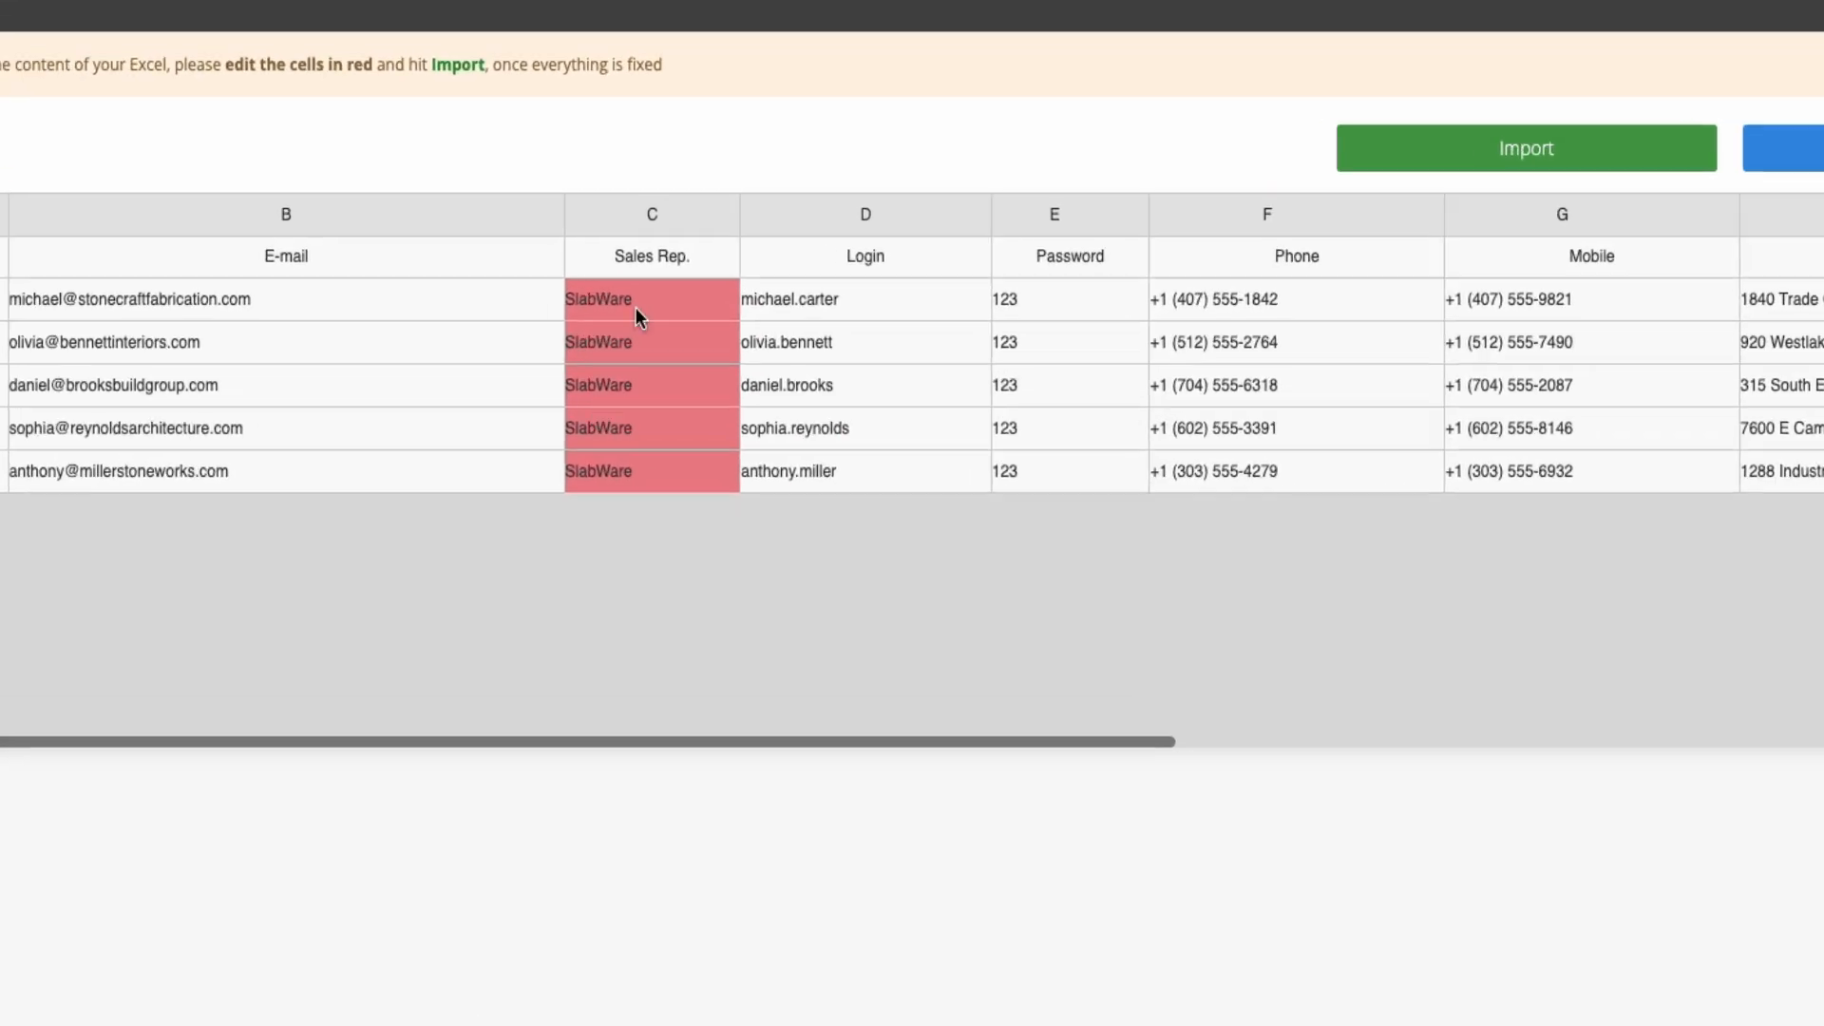
left_click(717, 367)
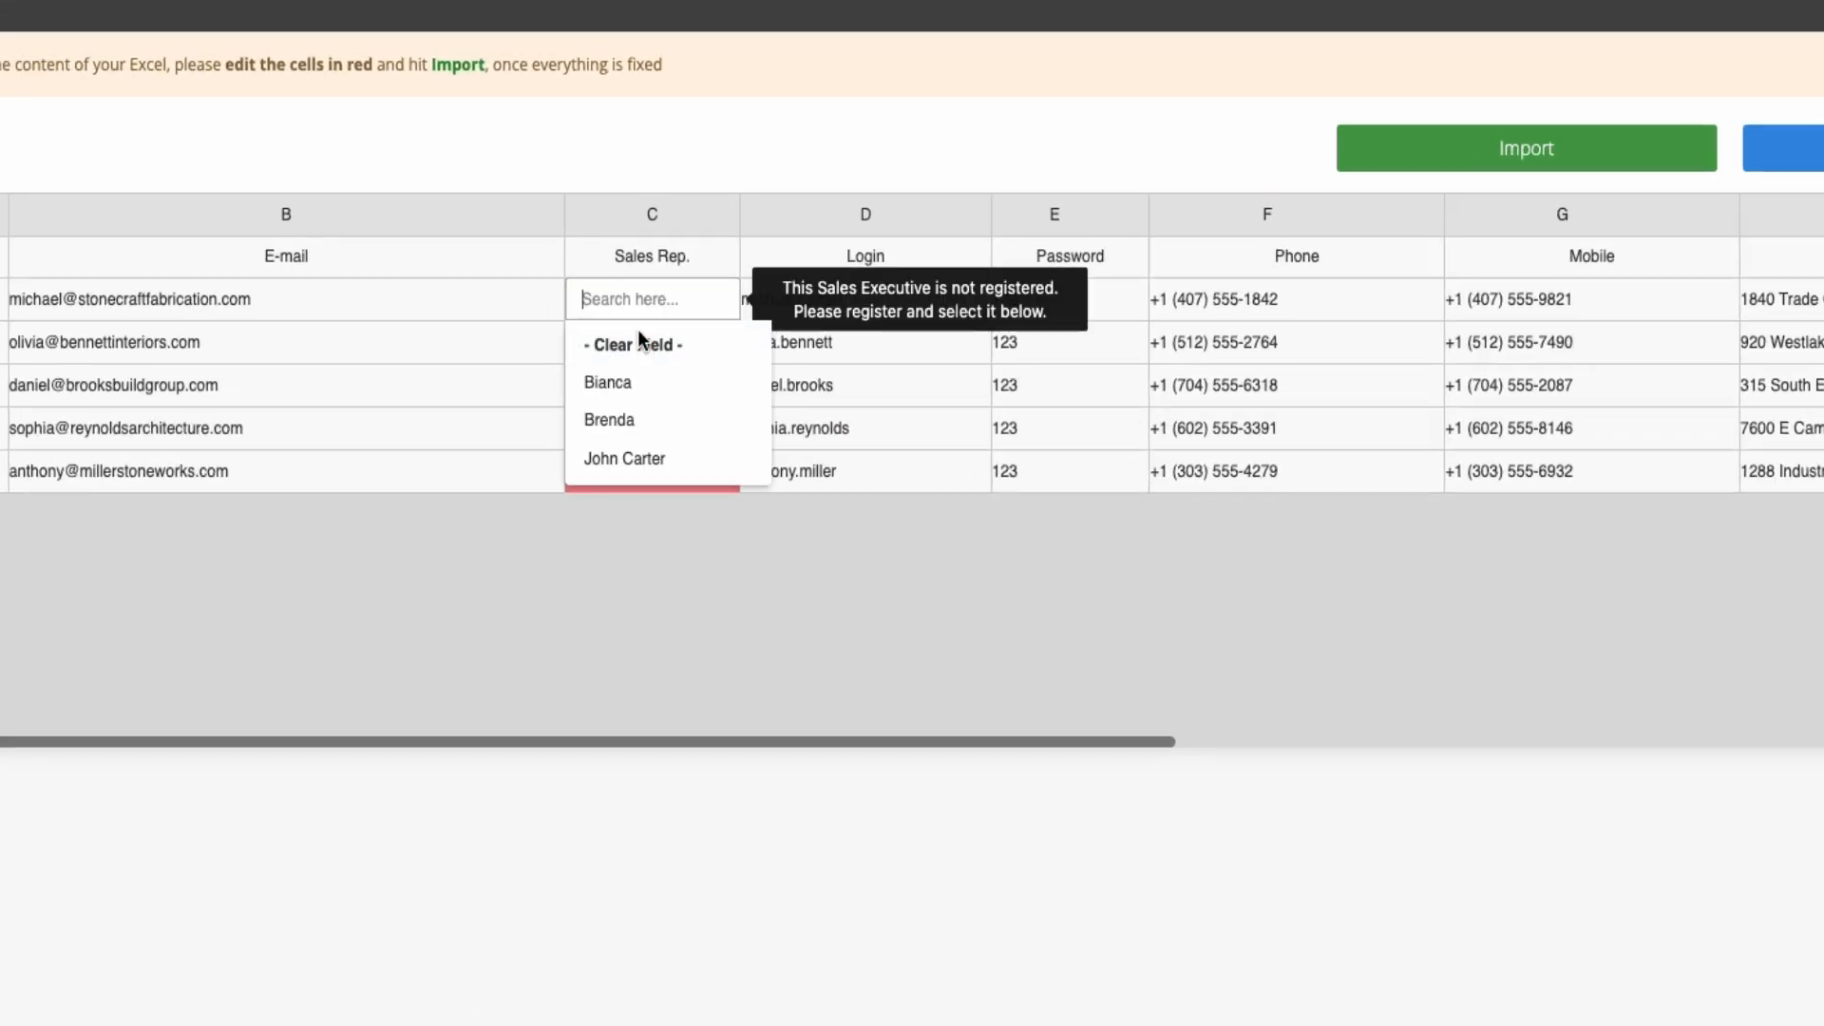
left_click(681, 378)
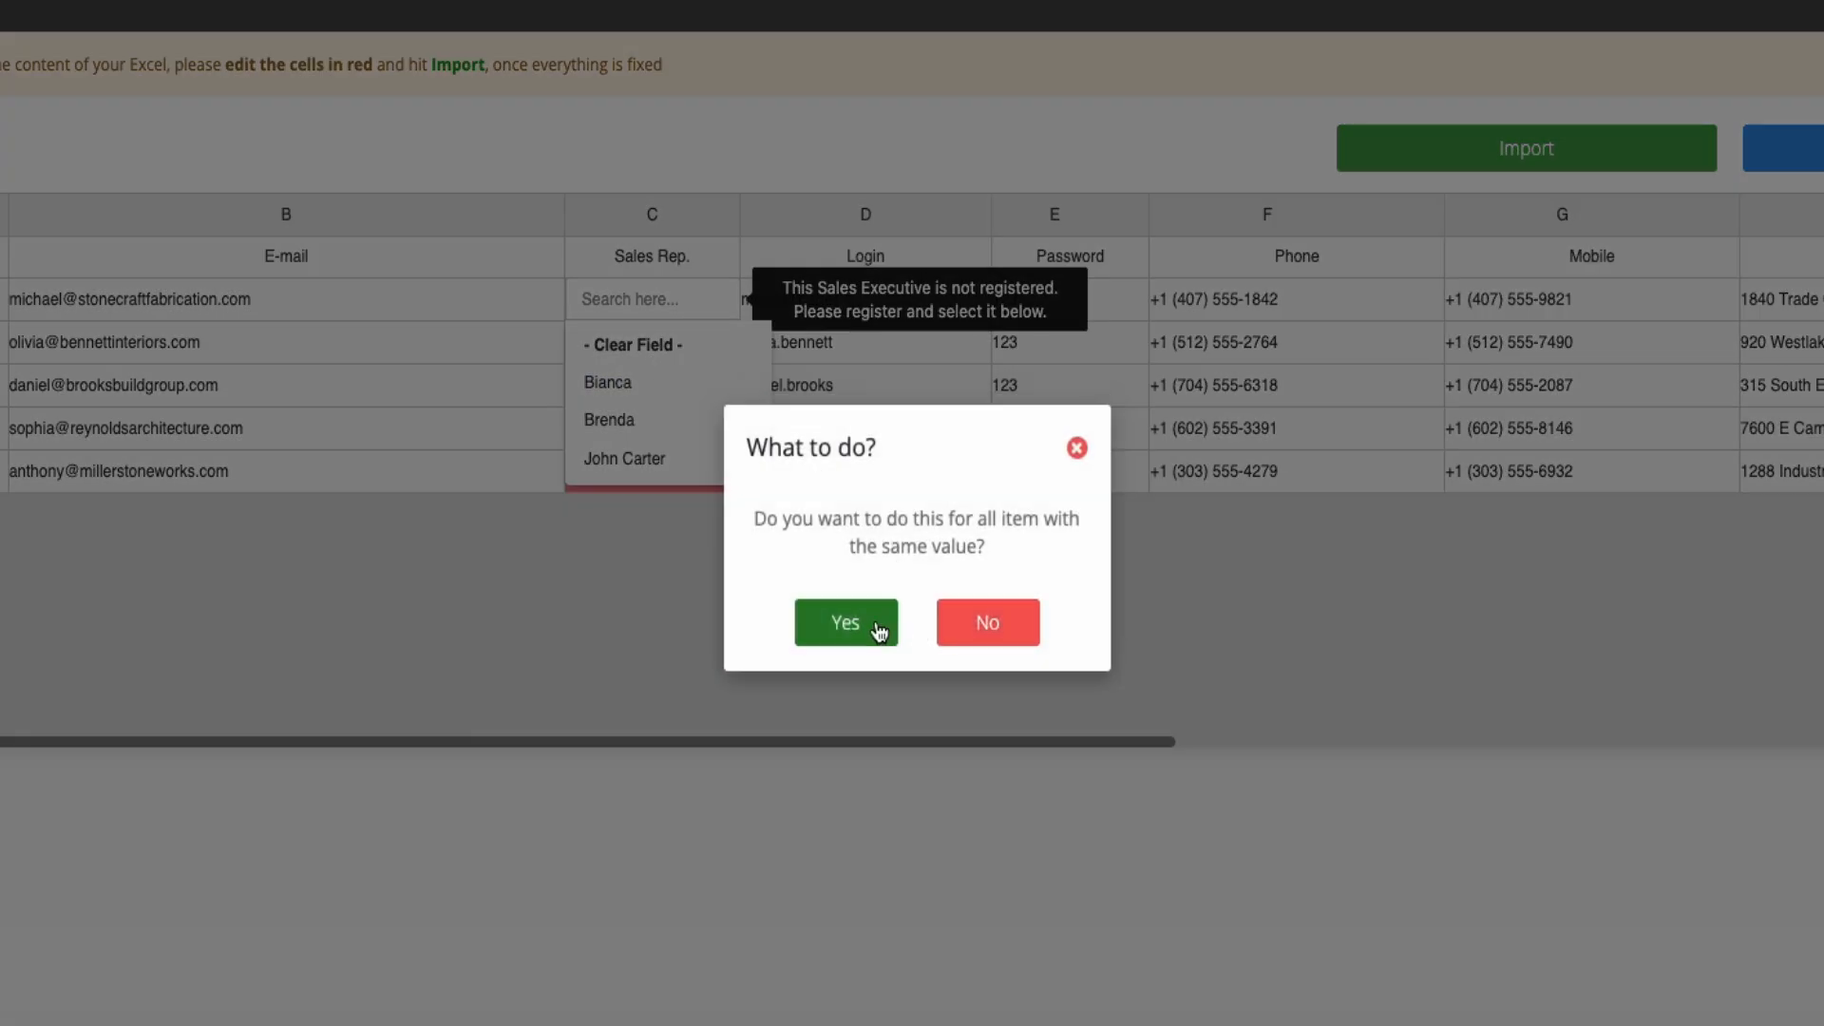
left_click(860, 624)
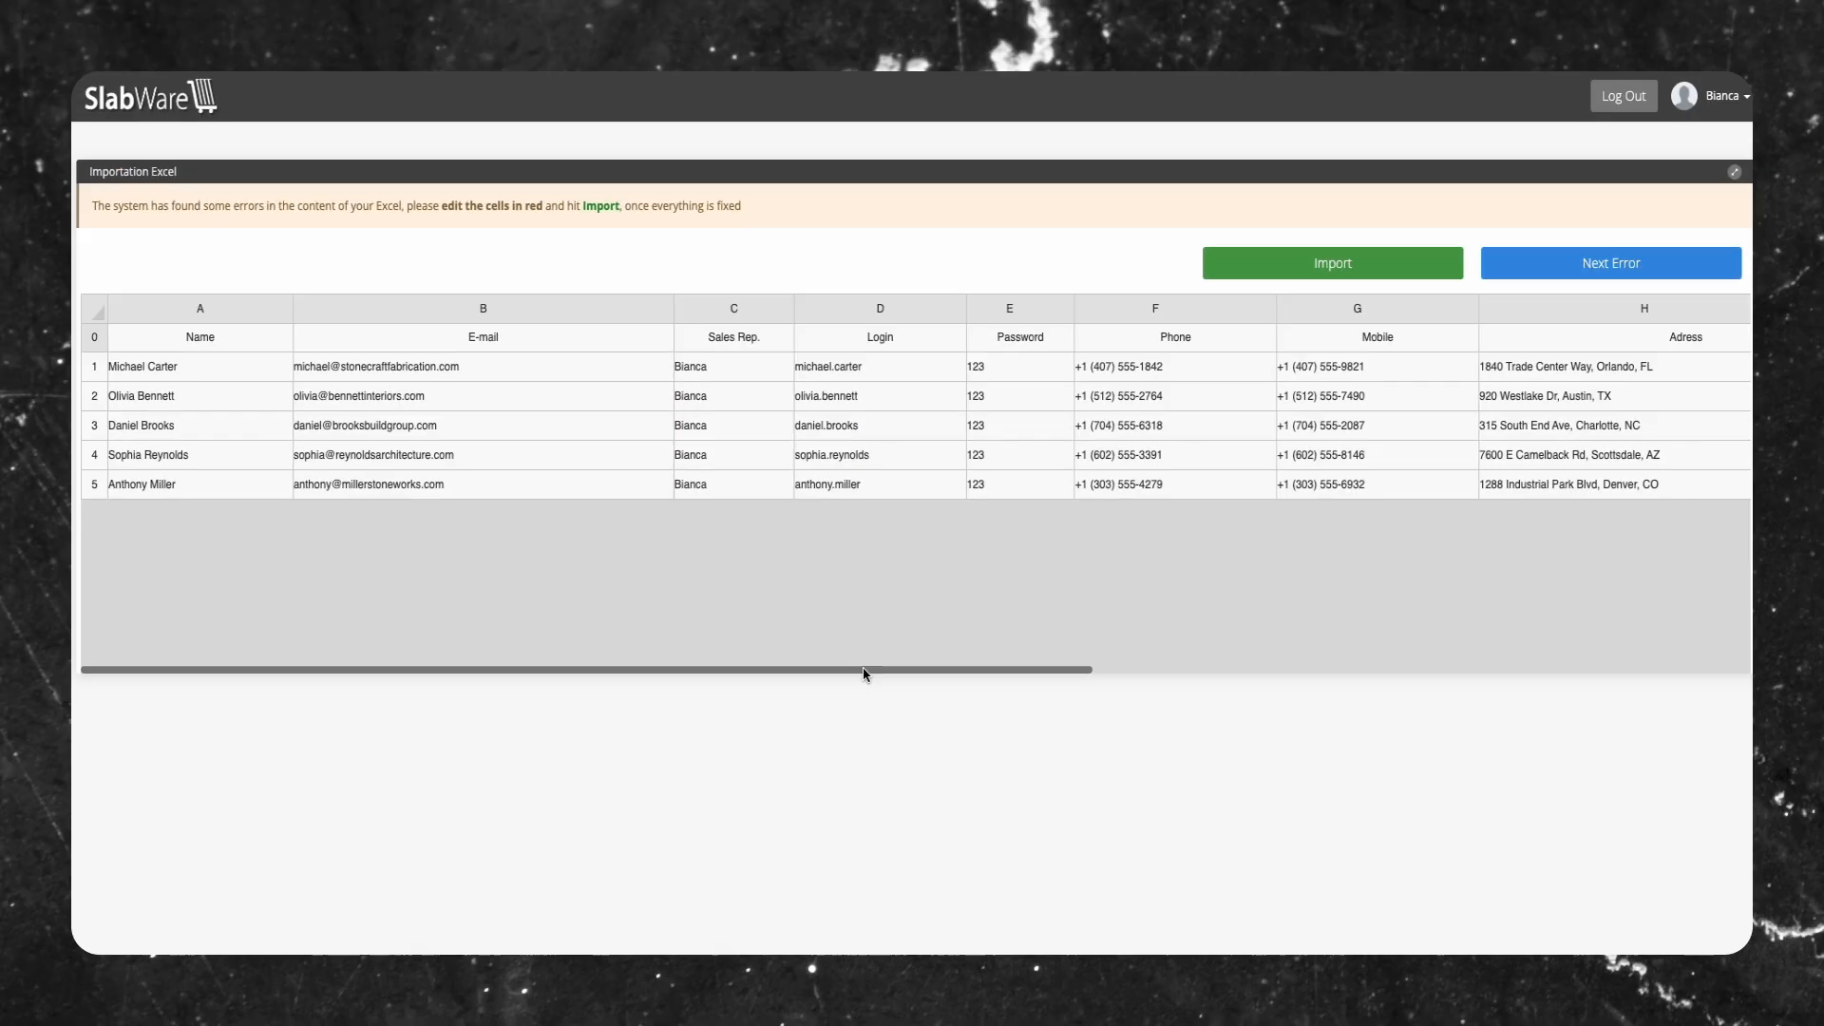
Check the flagged Account column against the registered accounts and reload the import page, resubmitting the form data
left_click_drag(951, 743, 1132, 747)
left_click_drag(1063, 673, 1441, 667)
left_click(1131, 300)
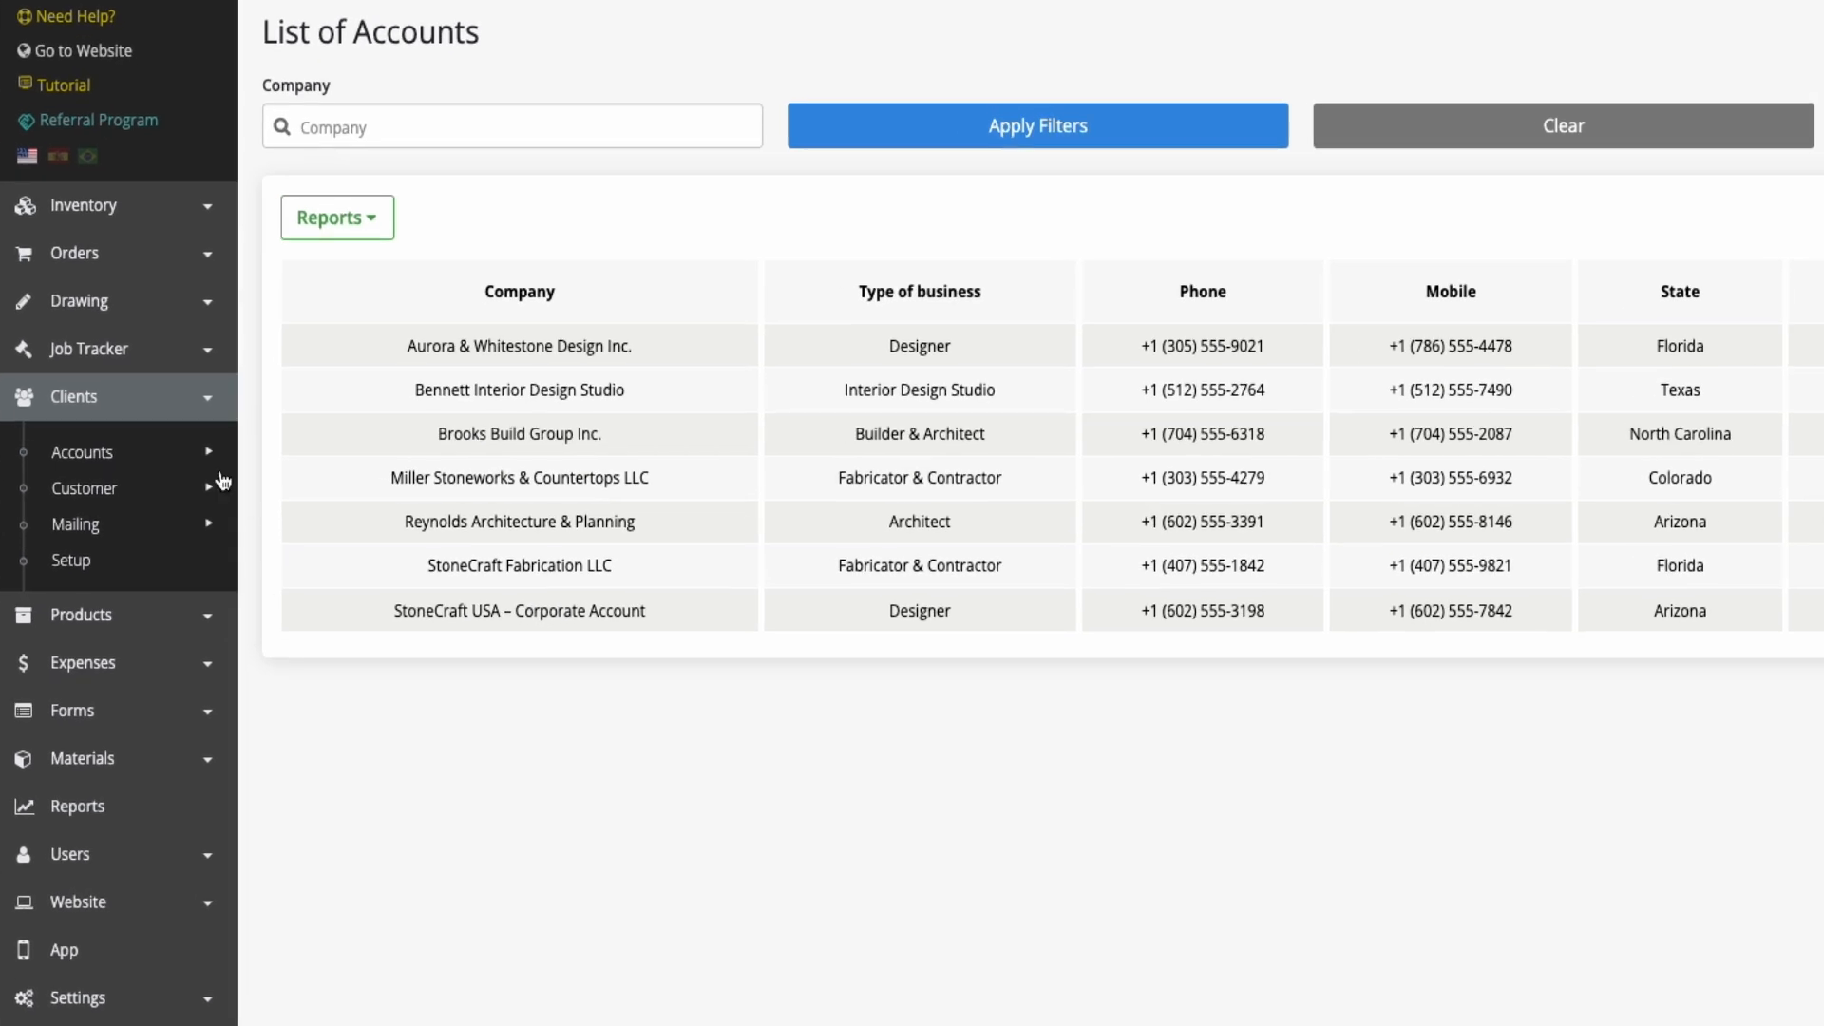
mouse_move(203, 460)
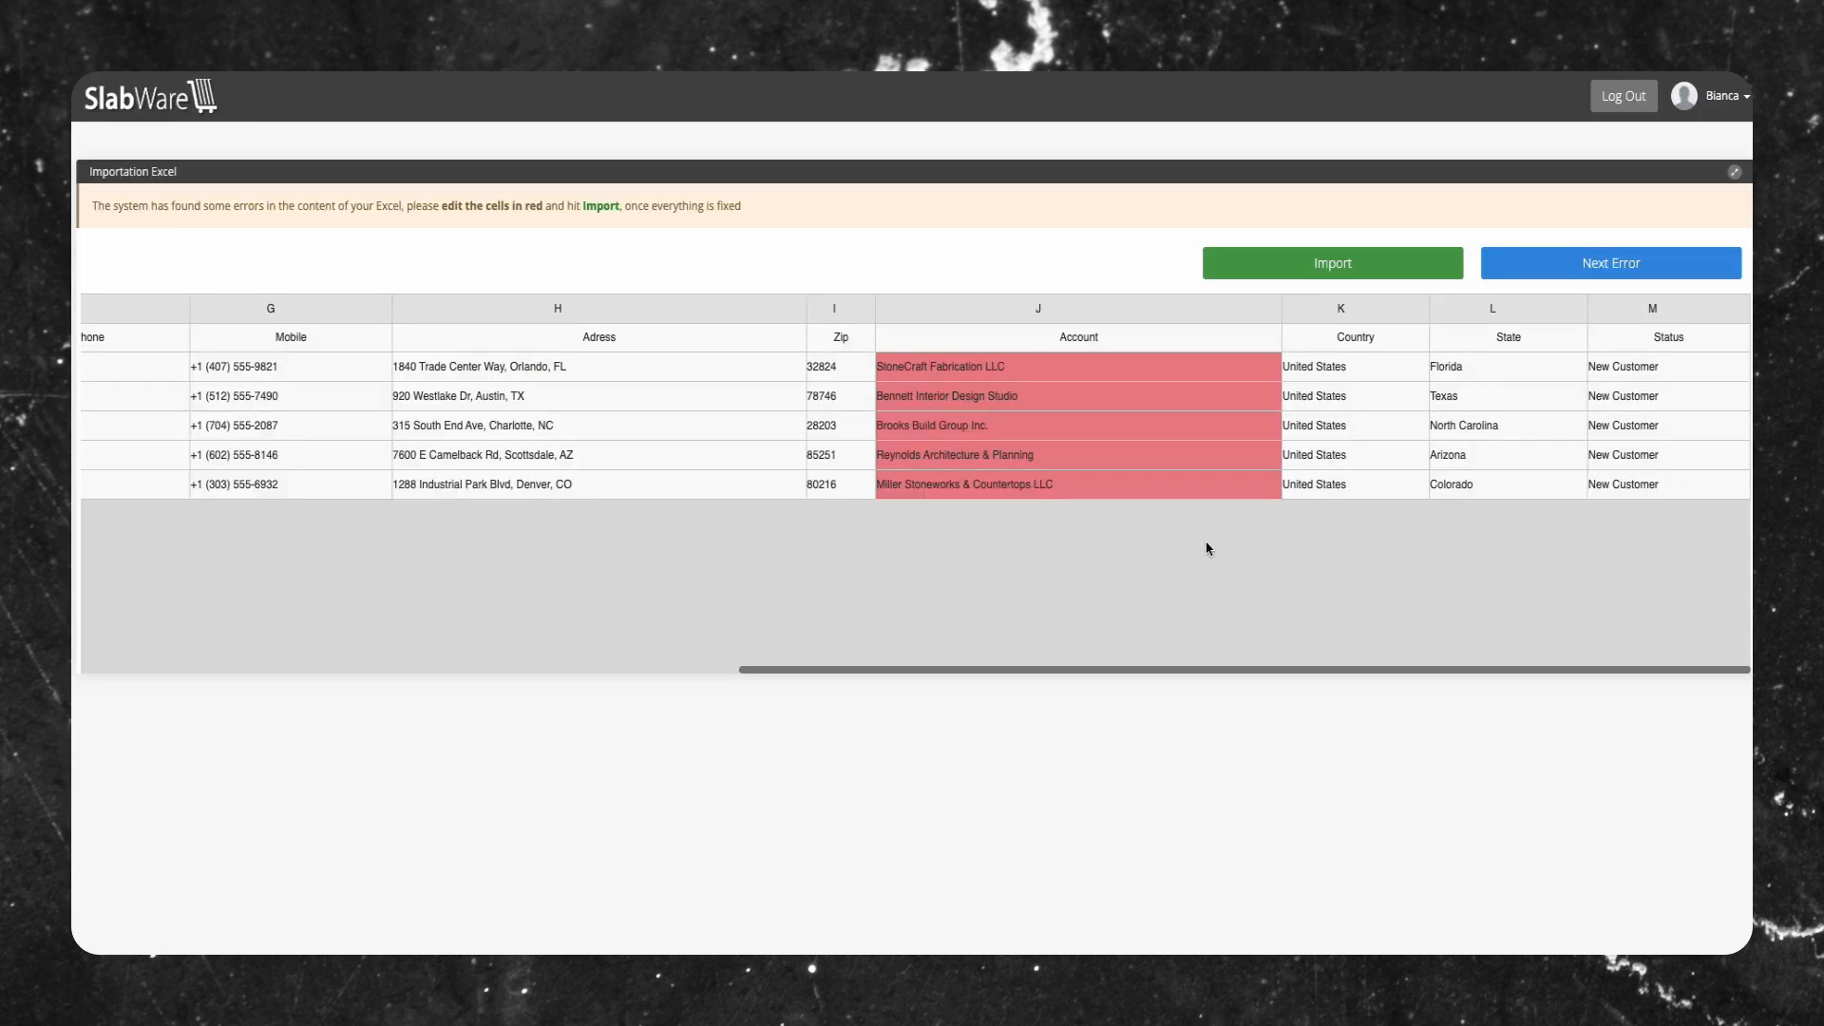
key("super+r")
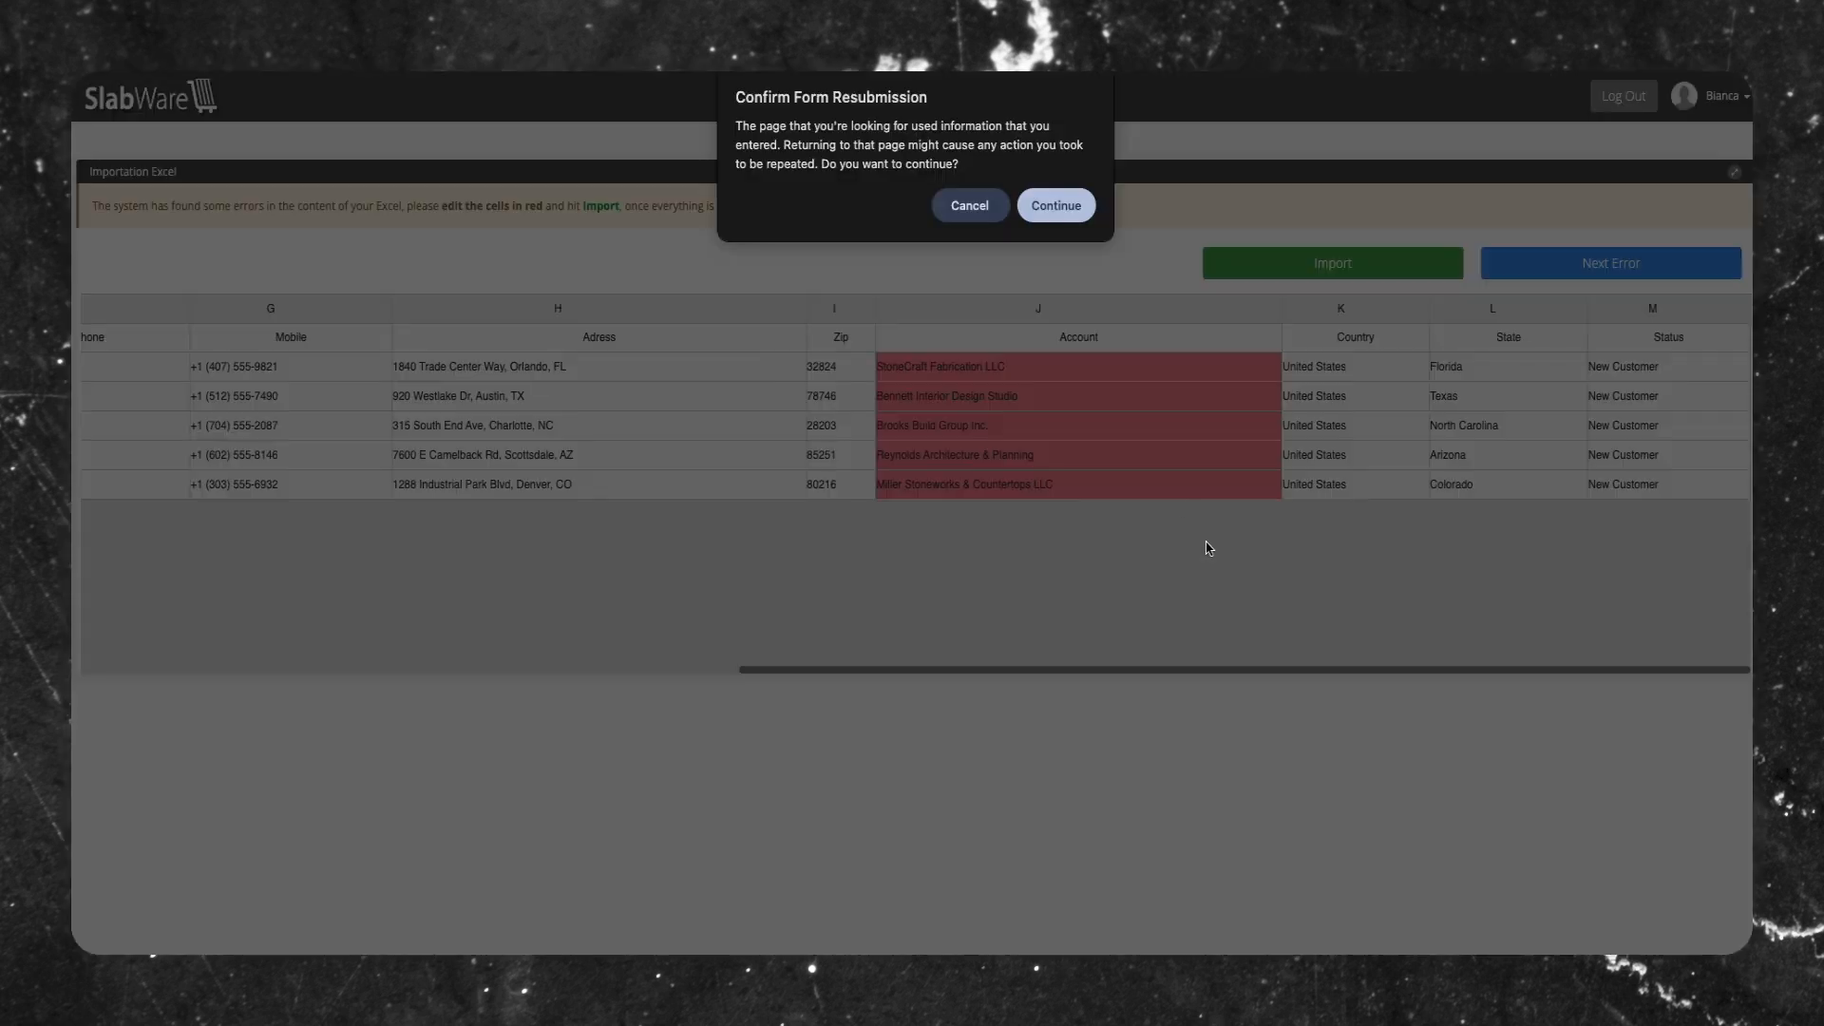
left_click(1083, 223)
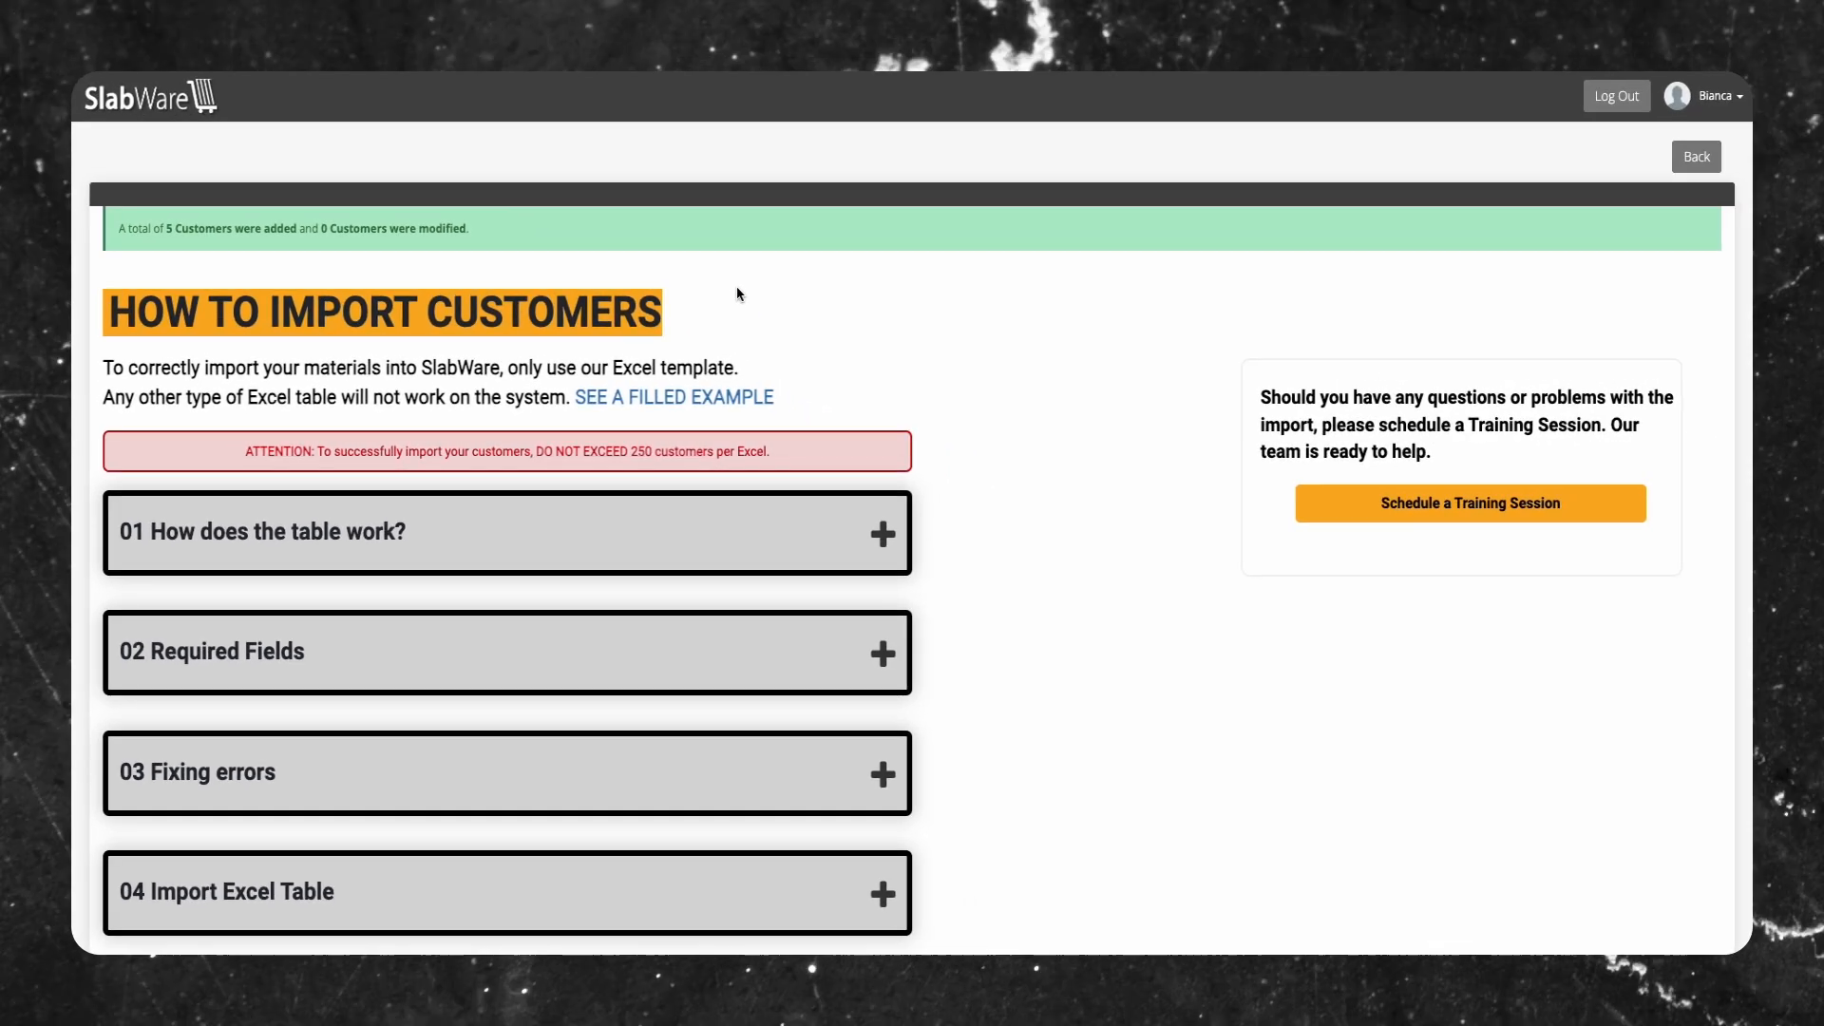
Leave the customer import page and open the list of customers
left_click(1696, 157)
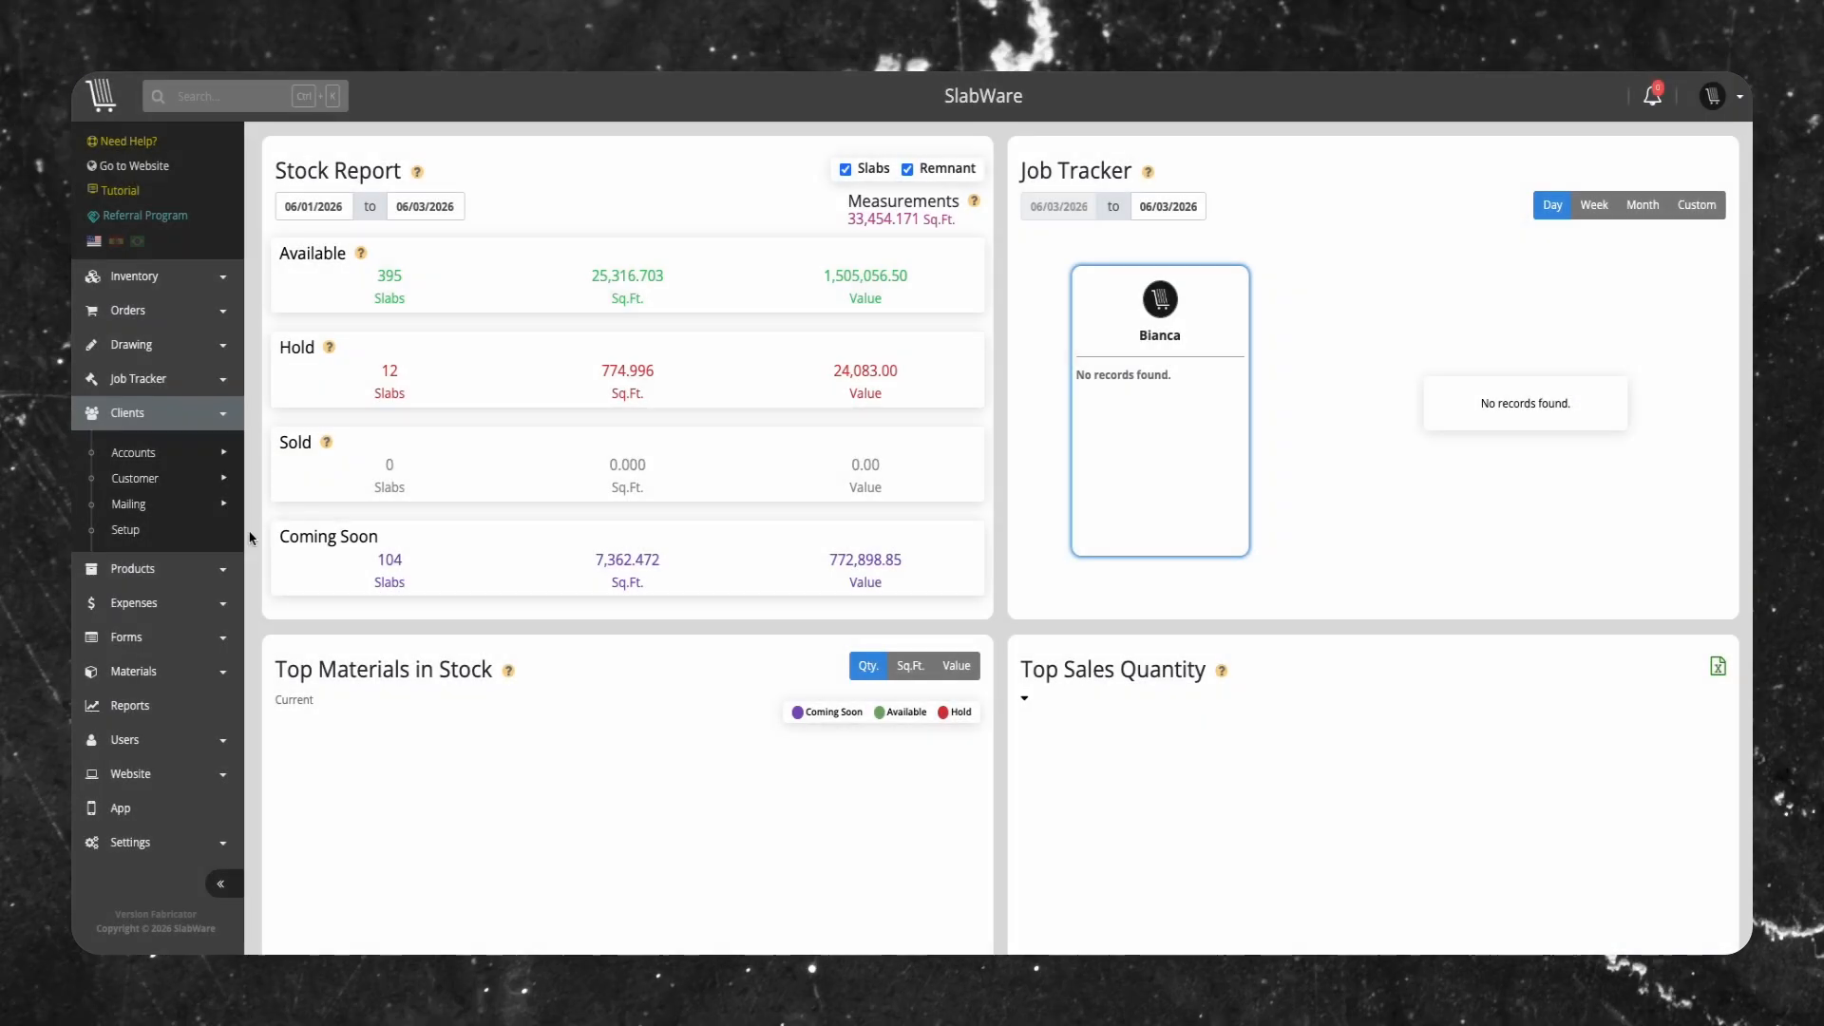
mouse_move(190, 504)
left_click(286, 489)
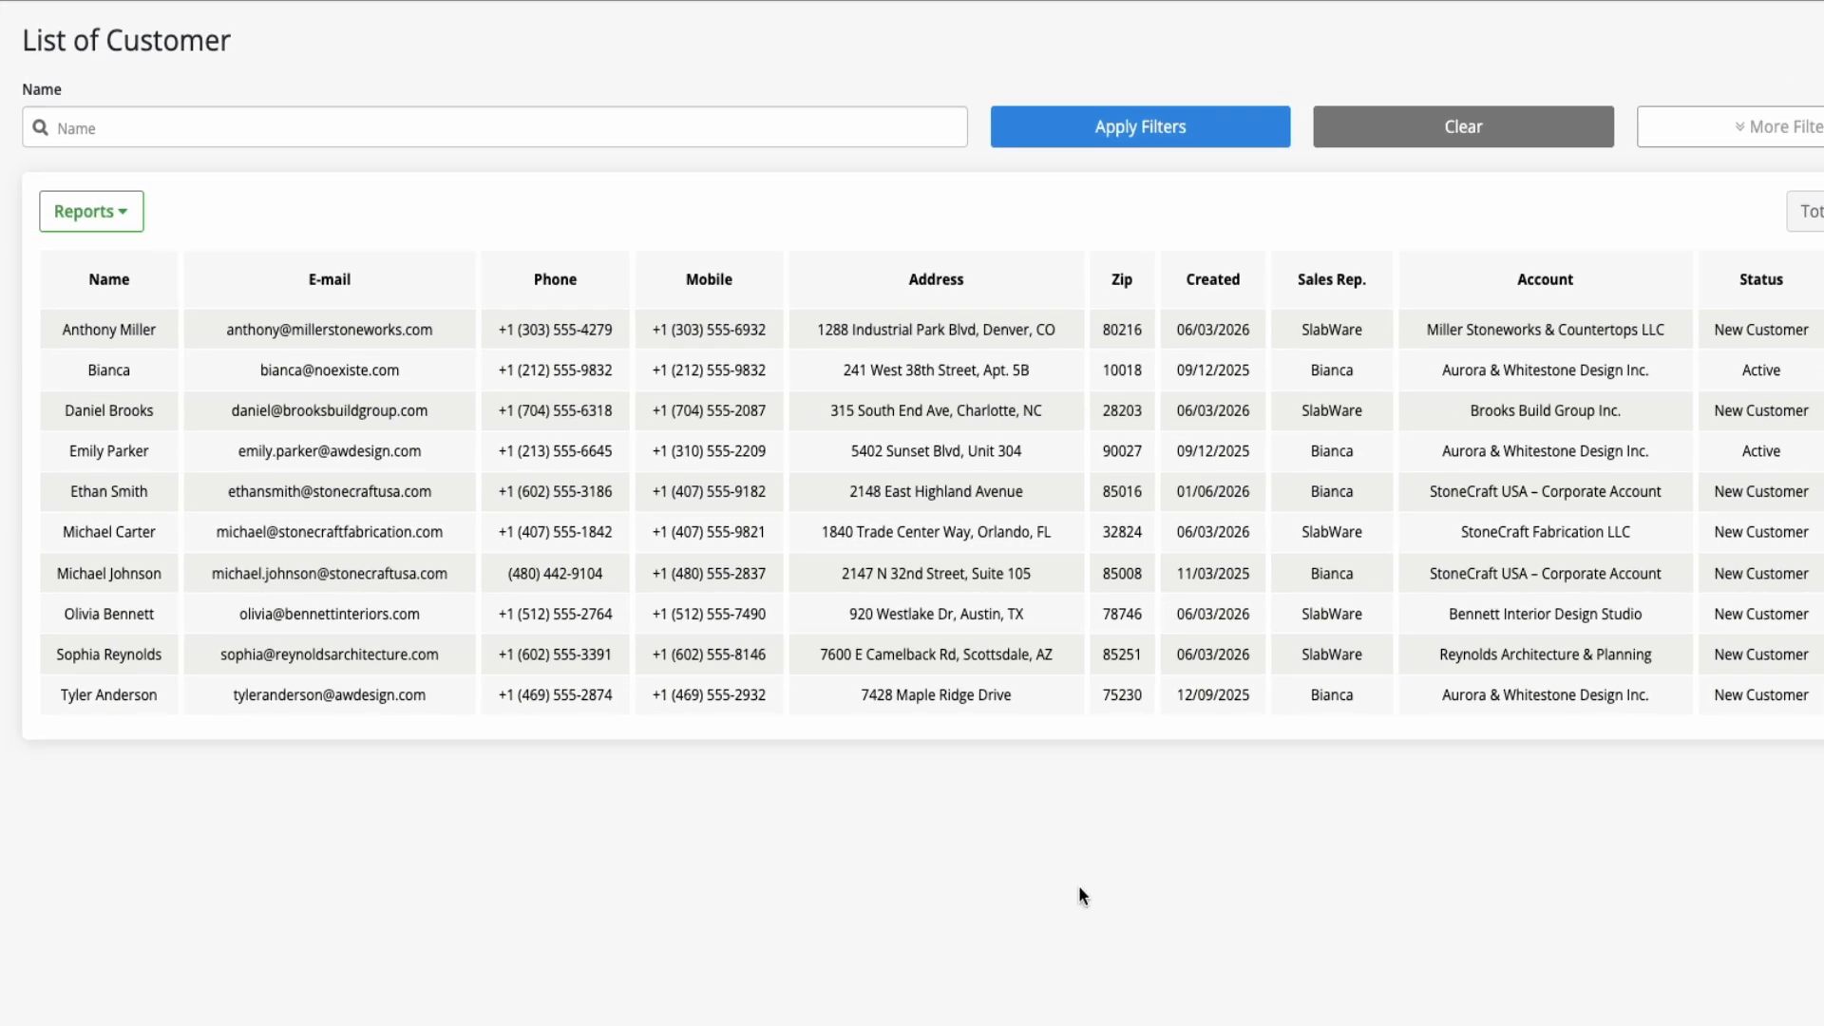
Open the first listed customer's record and examine the edit form, financial options, projects, notes, and documents without changing anything
left_click(101, 335)
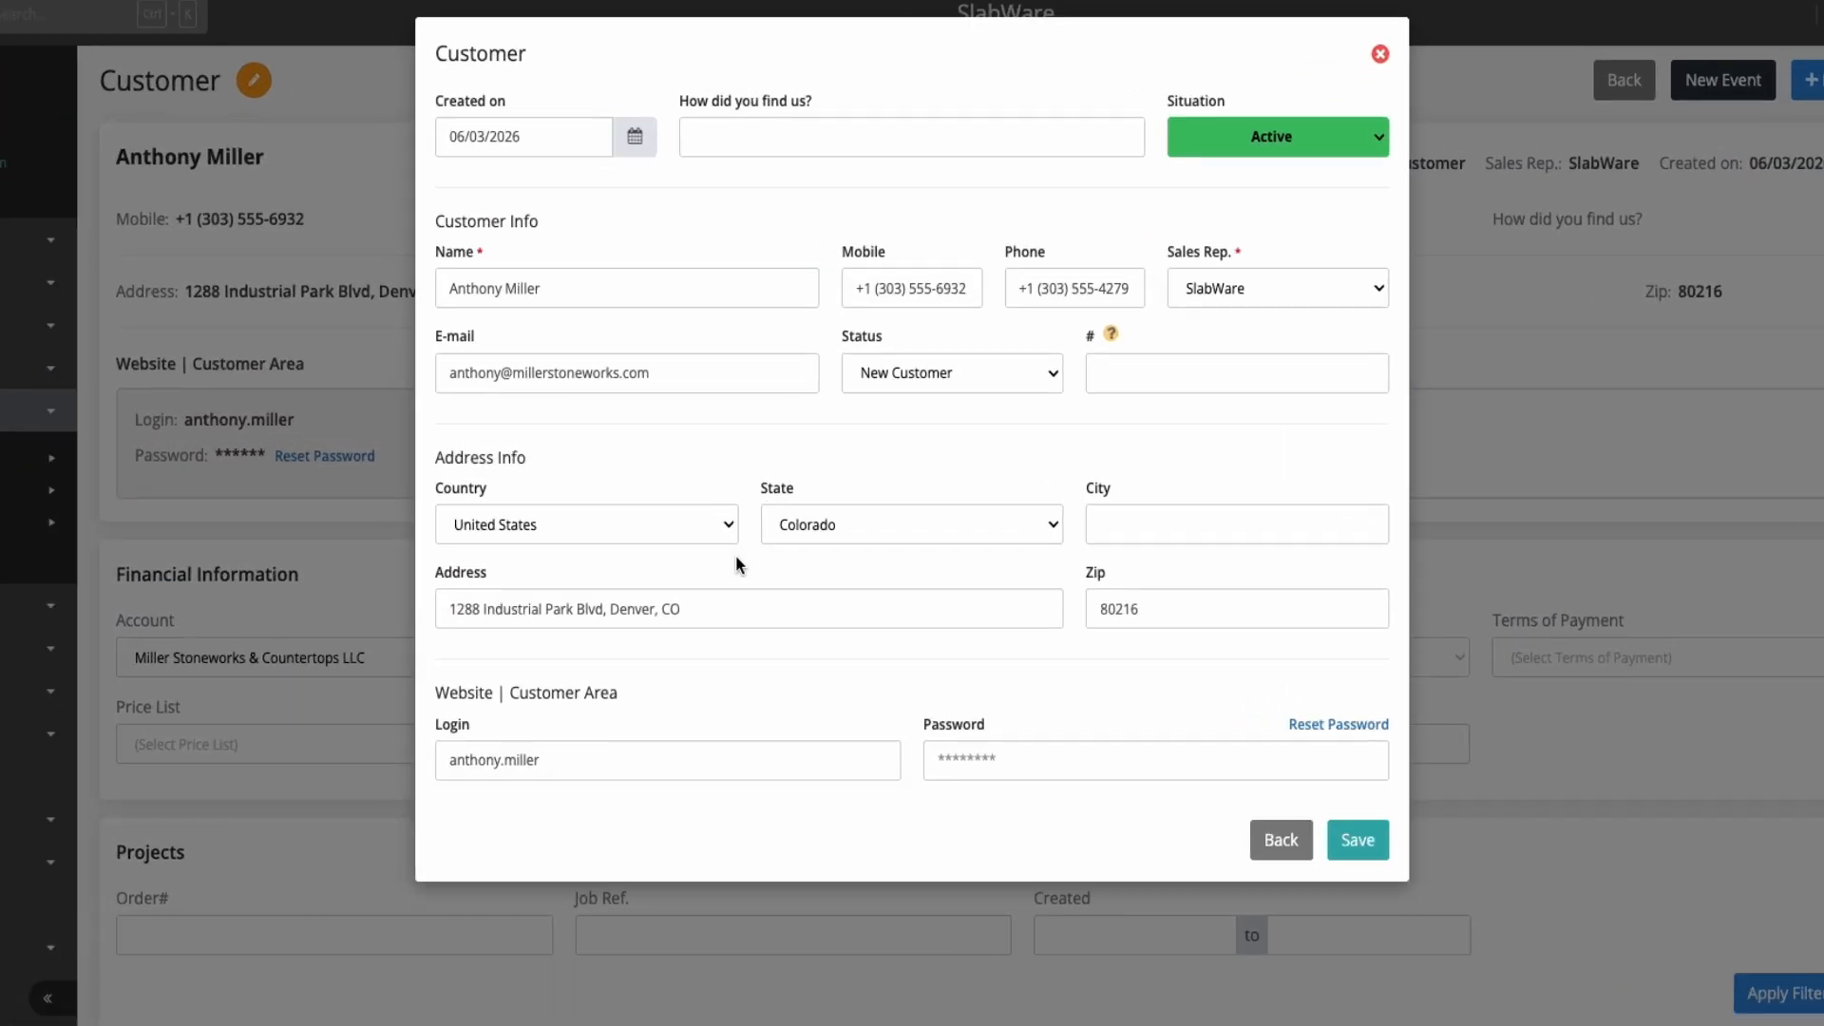
left_click(1289, 842)
left_click(1226, 657)
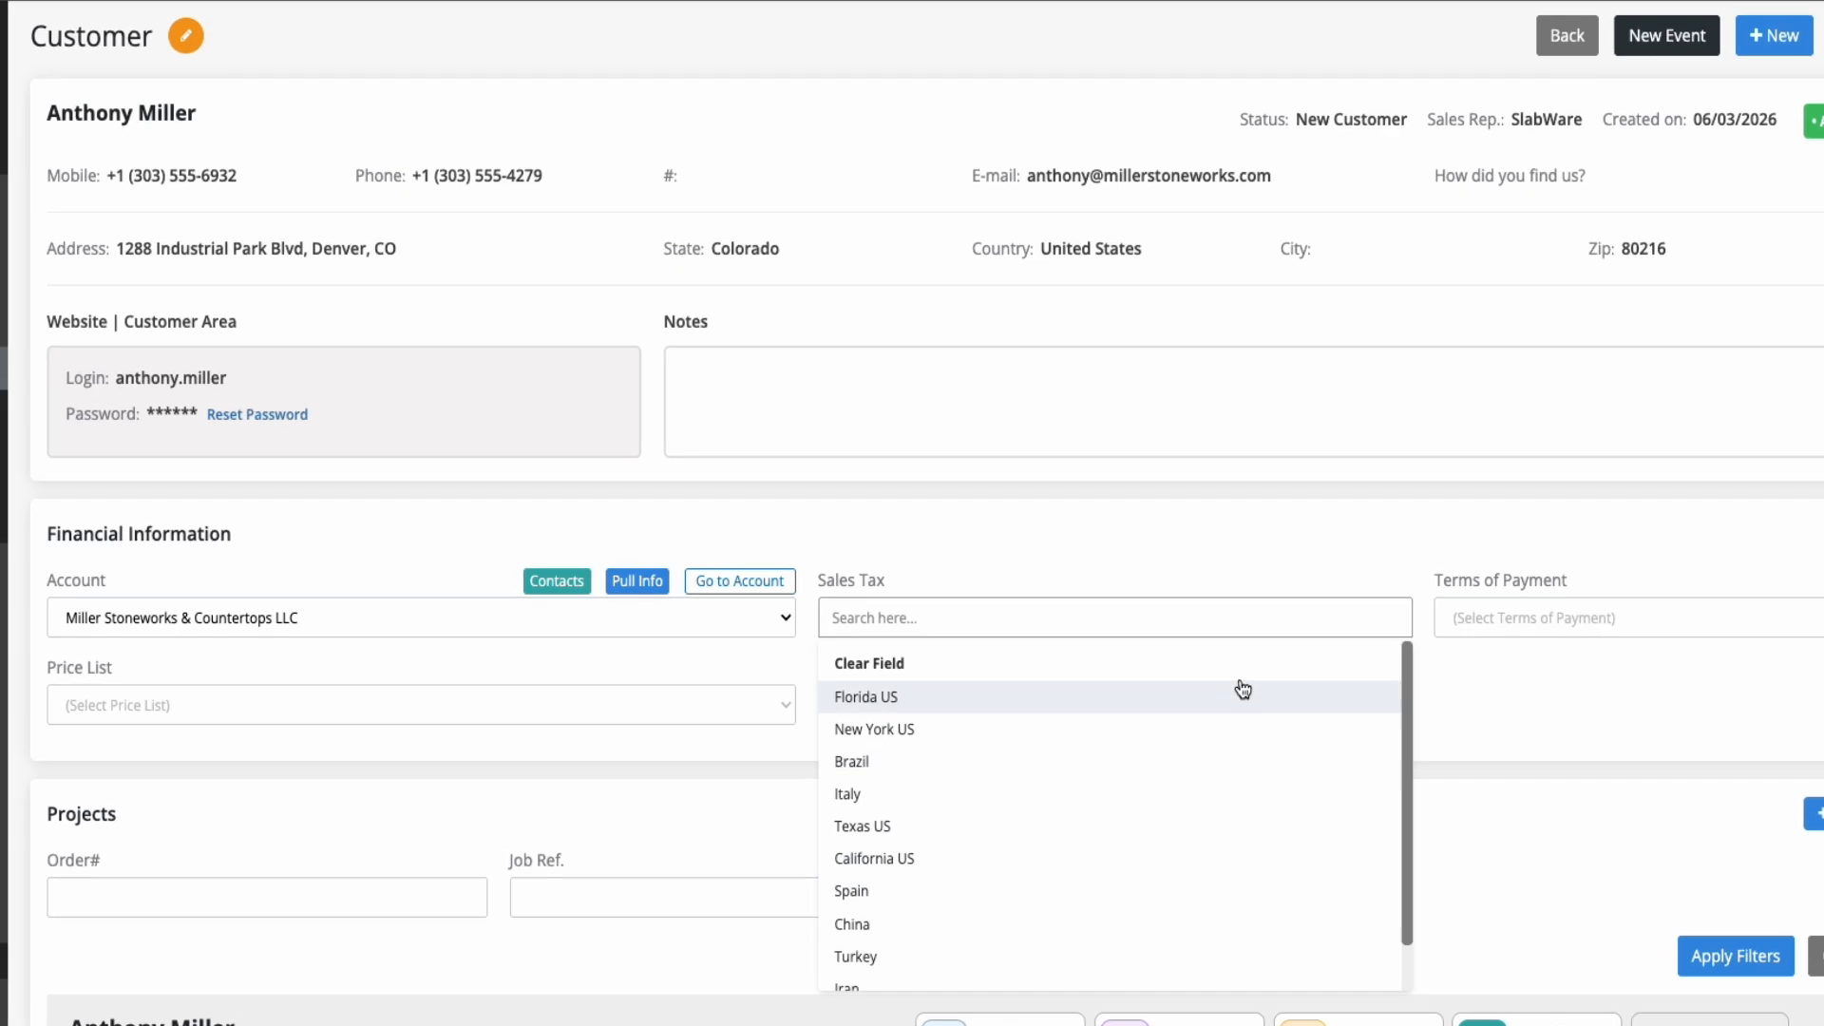
left_click(1615, 617)
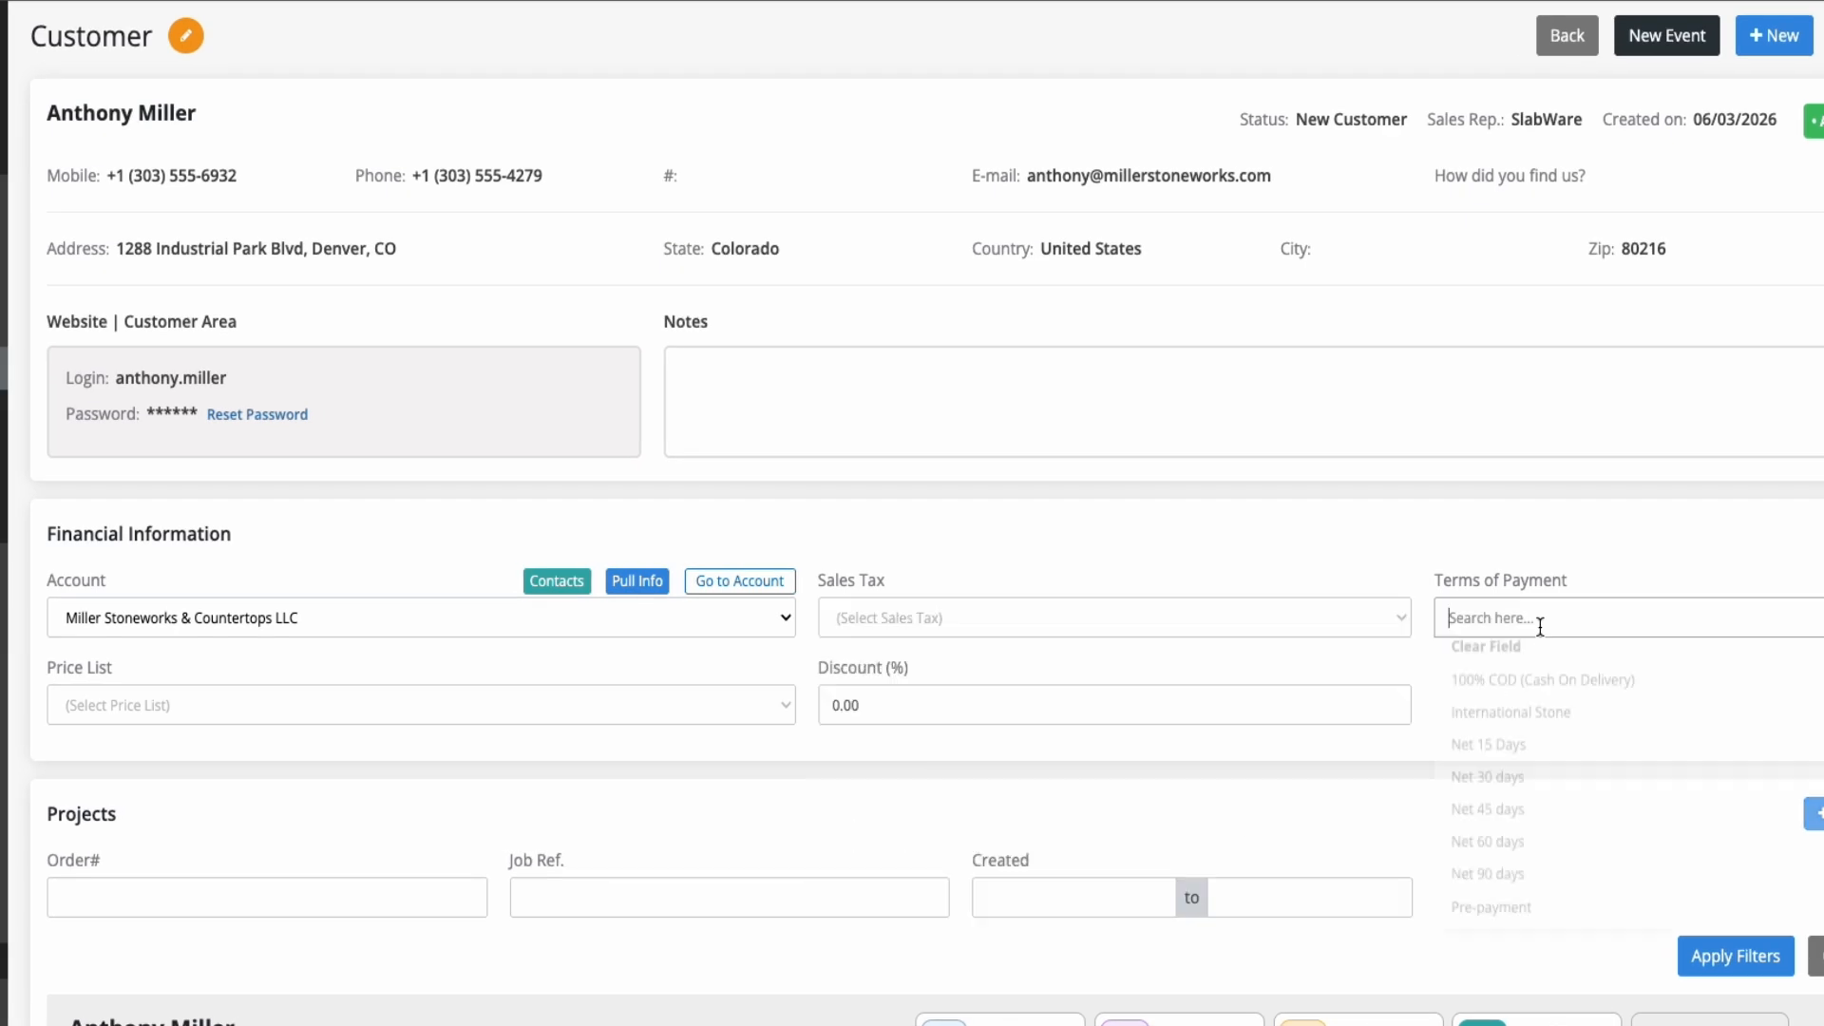
left_click(953, 738)
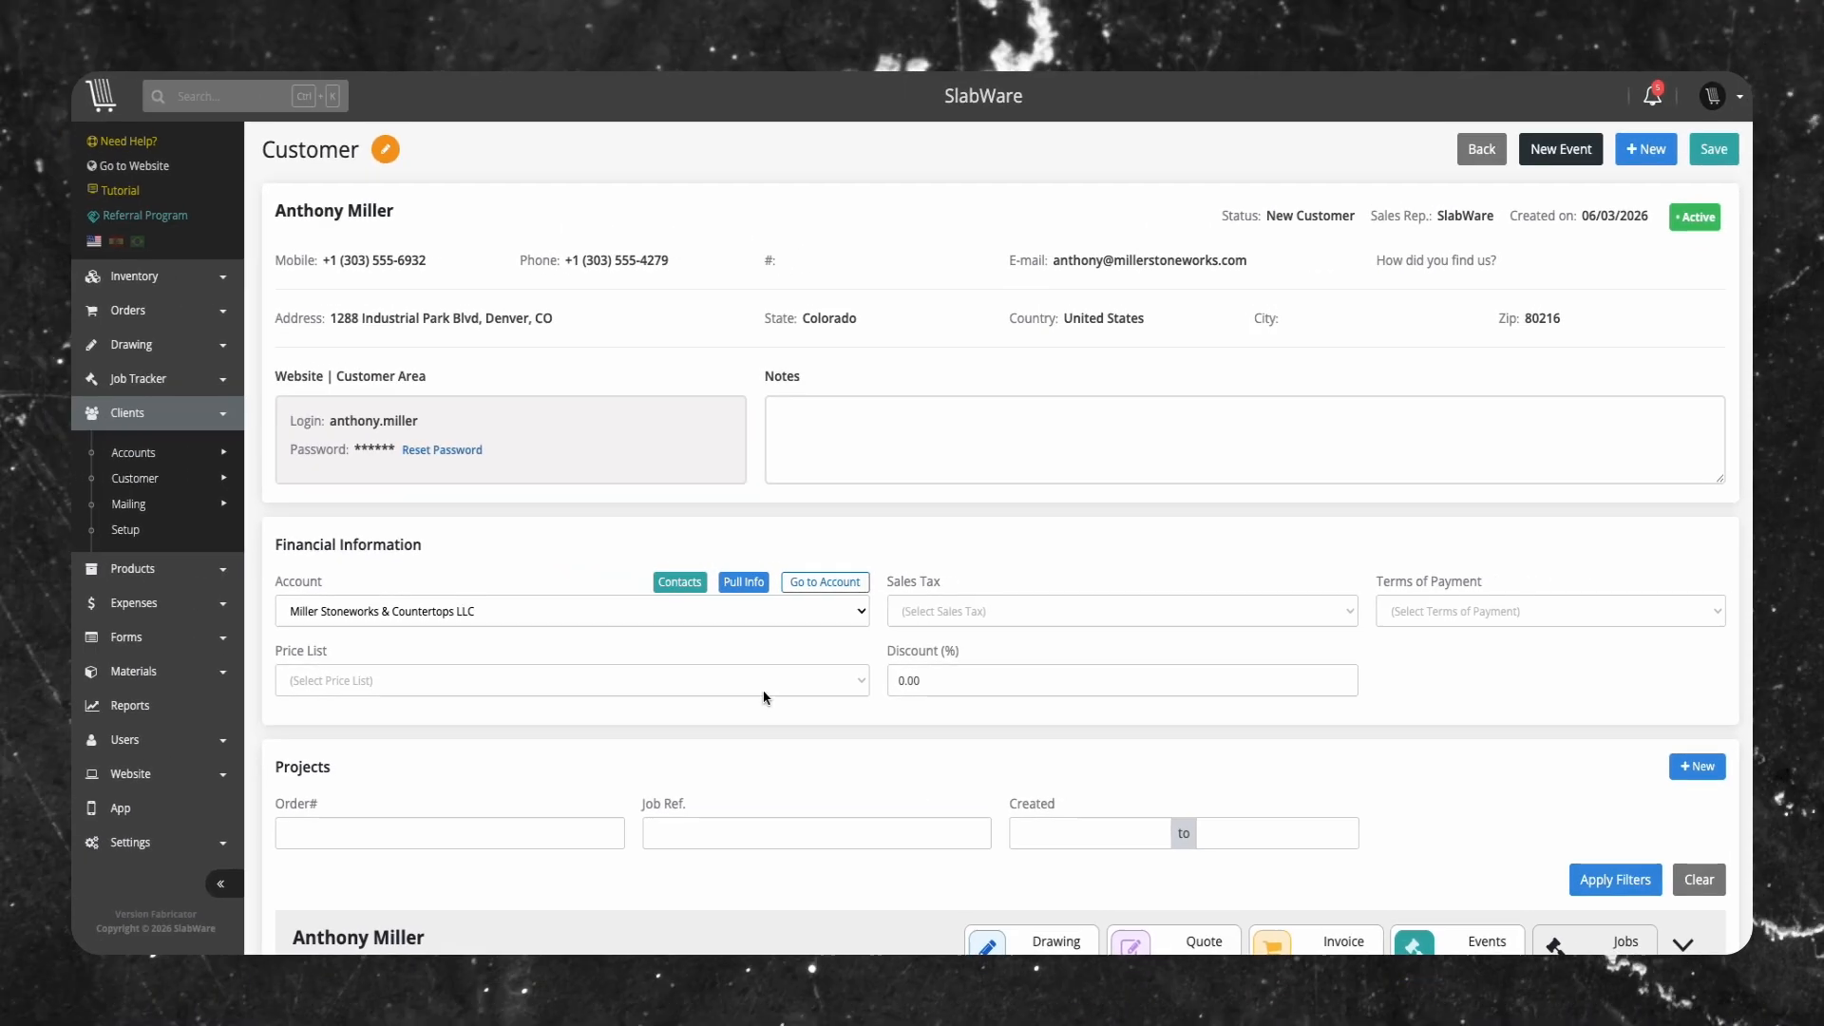
scroll(954, 725, "down", 5)
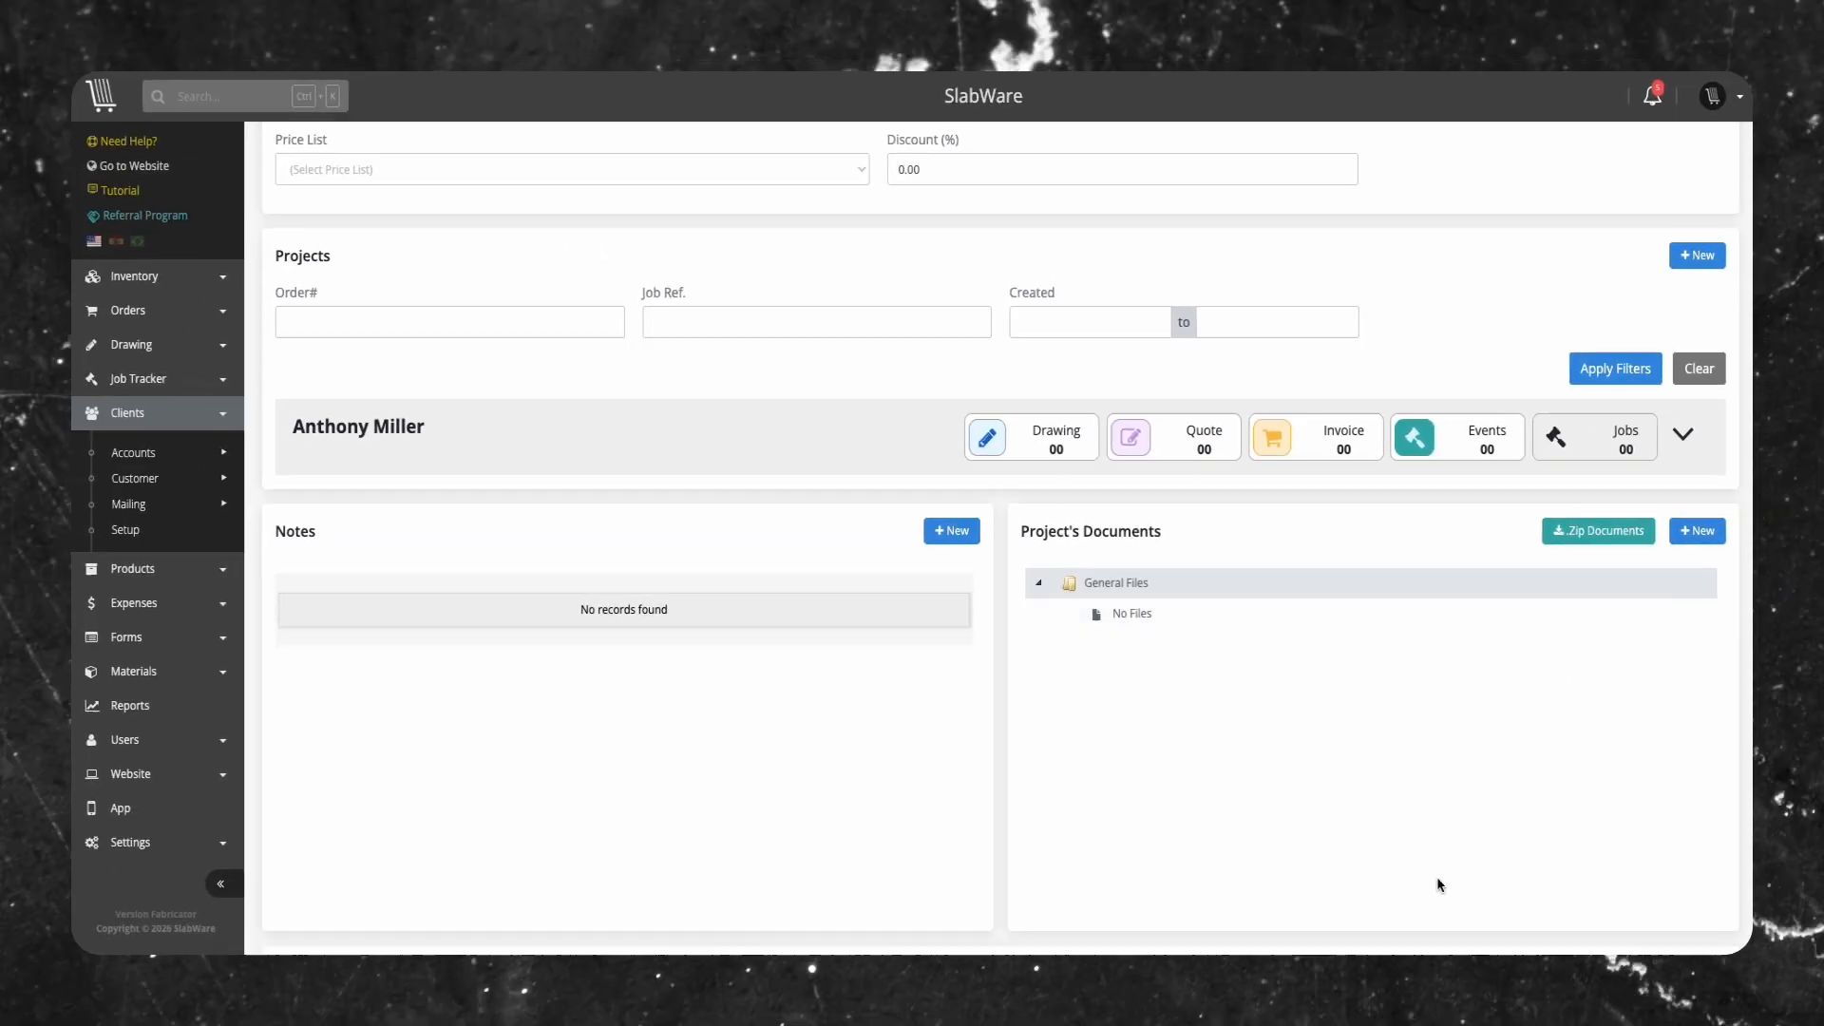
Finish viewing the customer record and, from the customer list, check the first customer's activate/inactivate option, declining the change
scroll(1389, 812, "down", 6)
scroll(1362, 761, "down", 5)
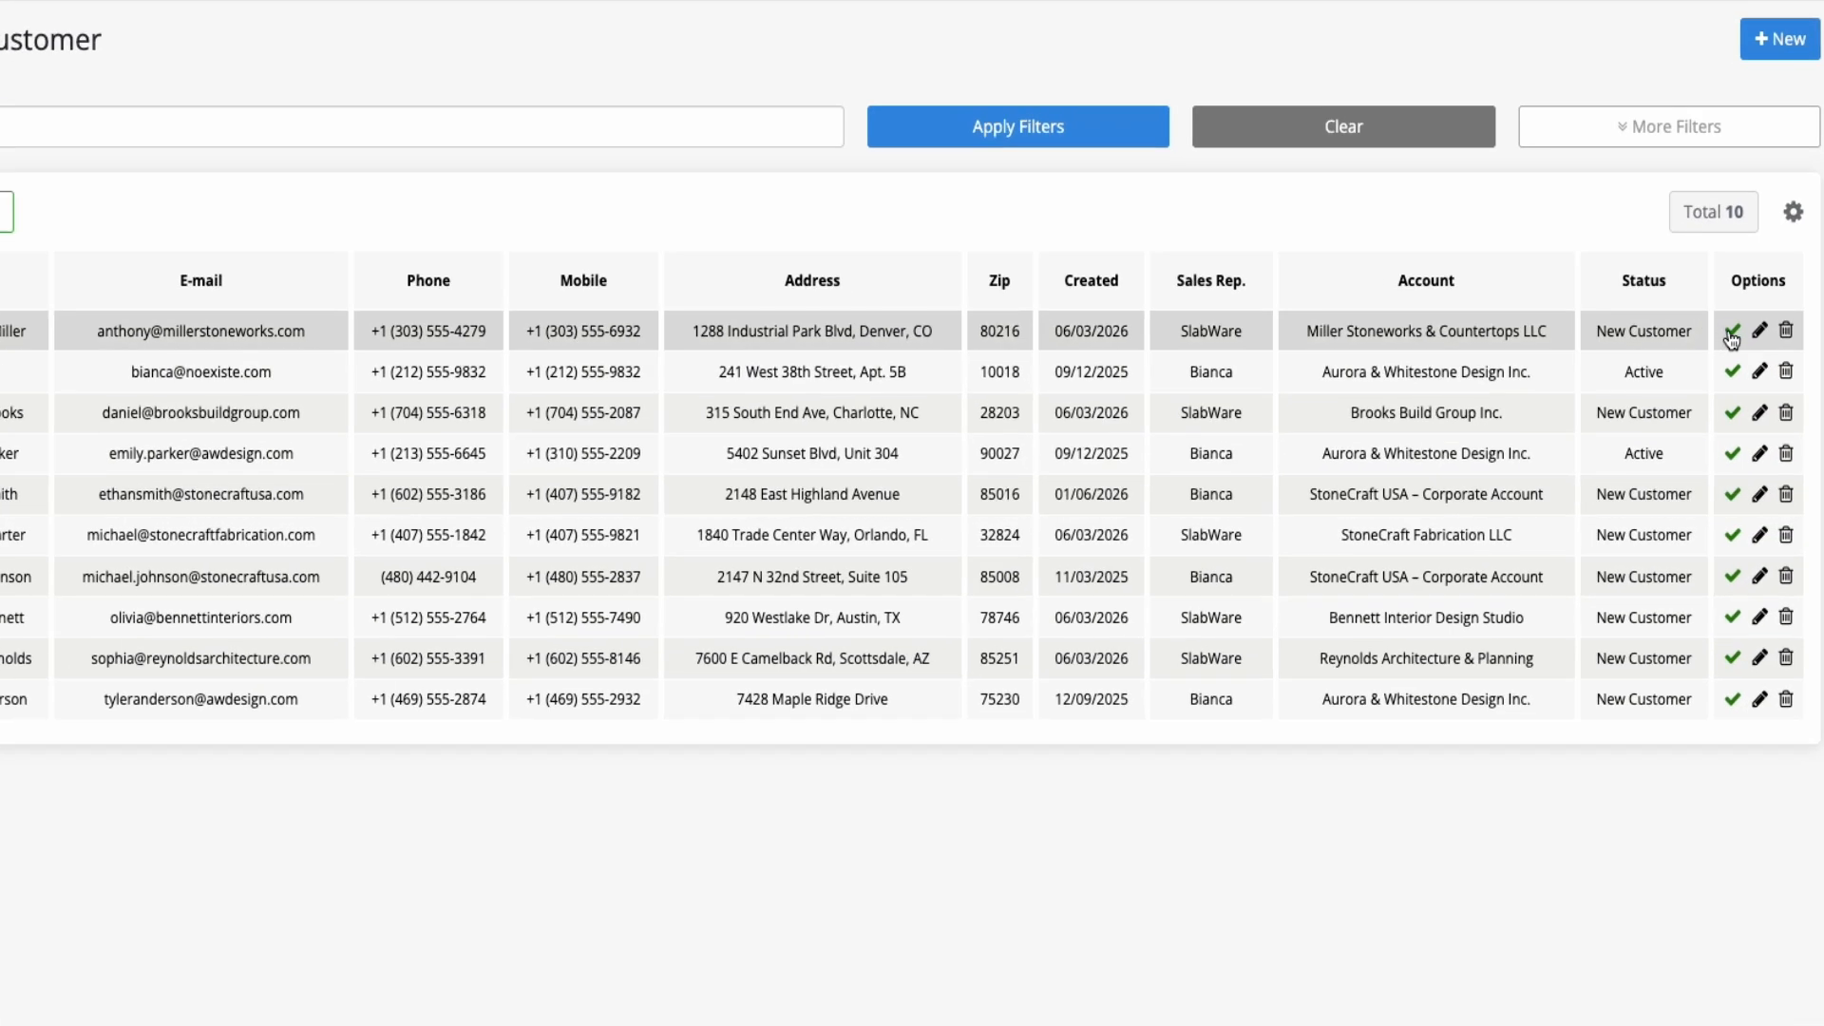
left_click(1731, 332)
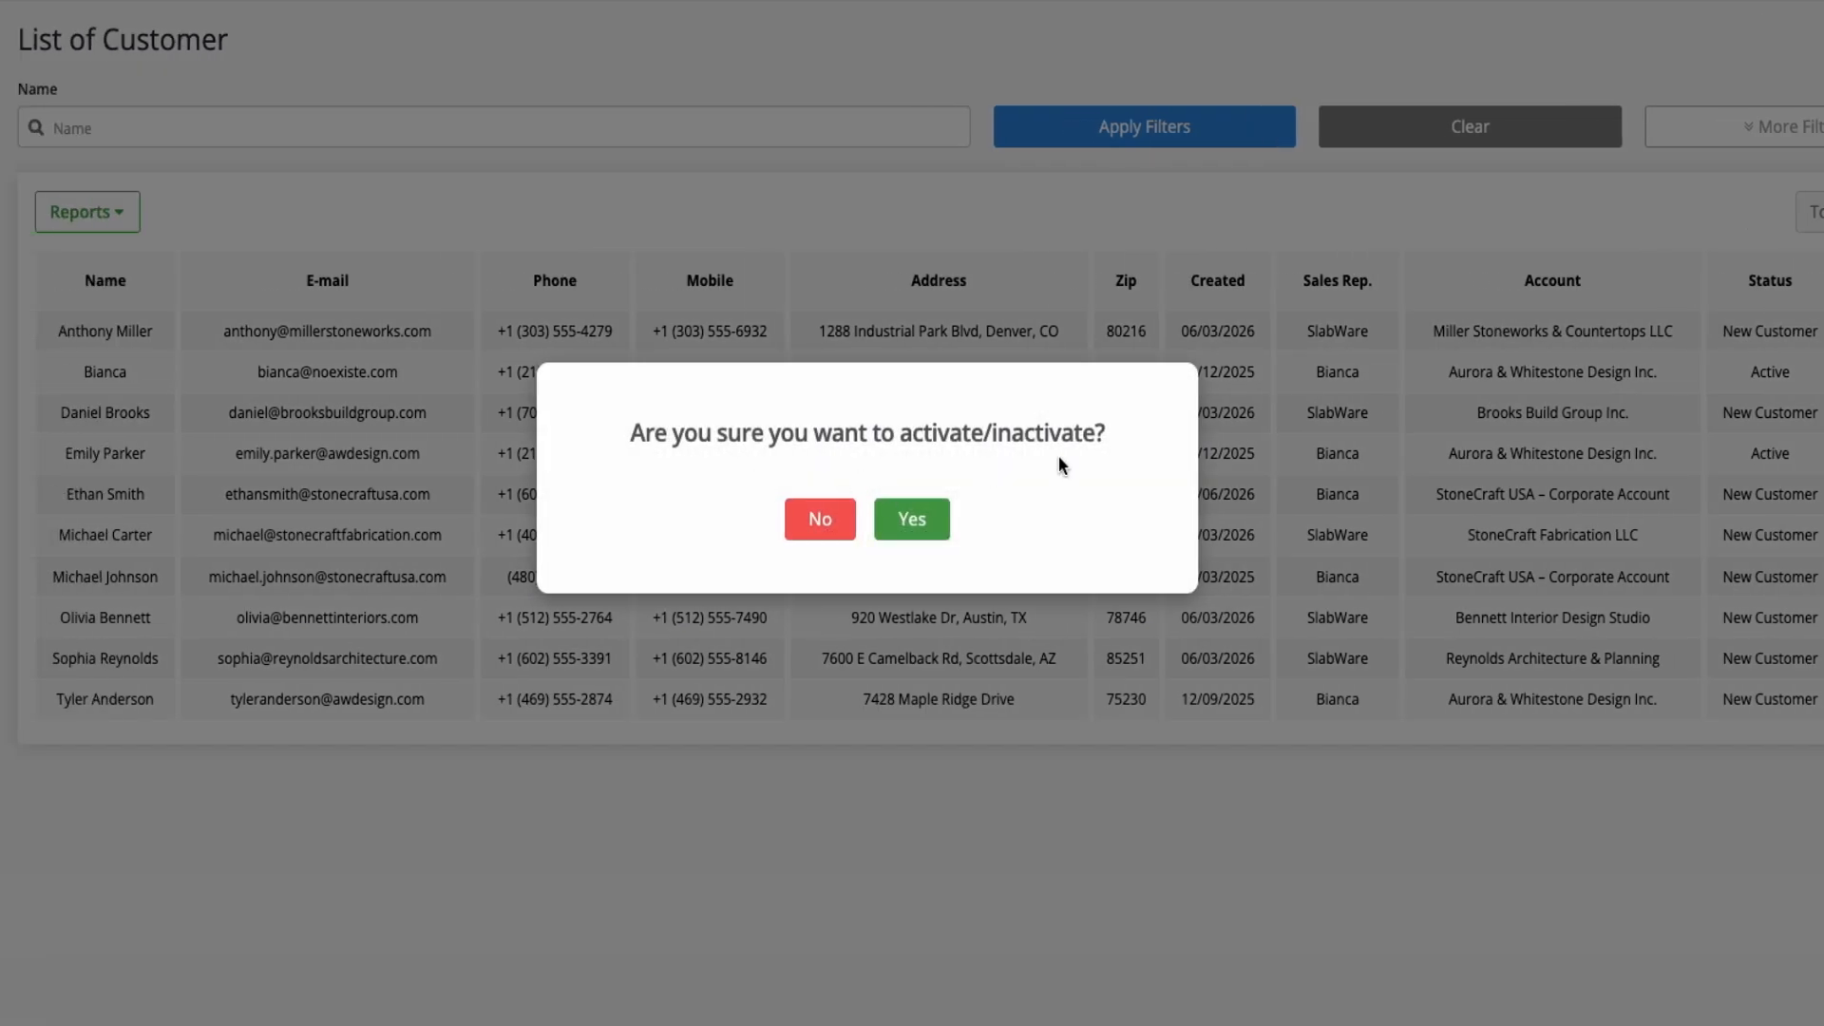
left_click(820, 519)
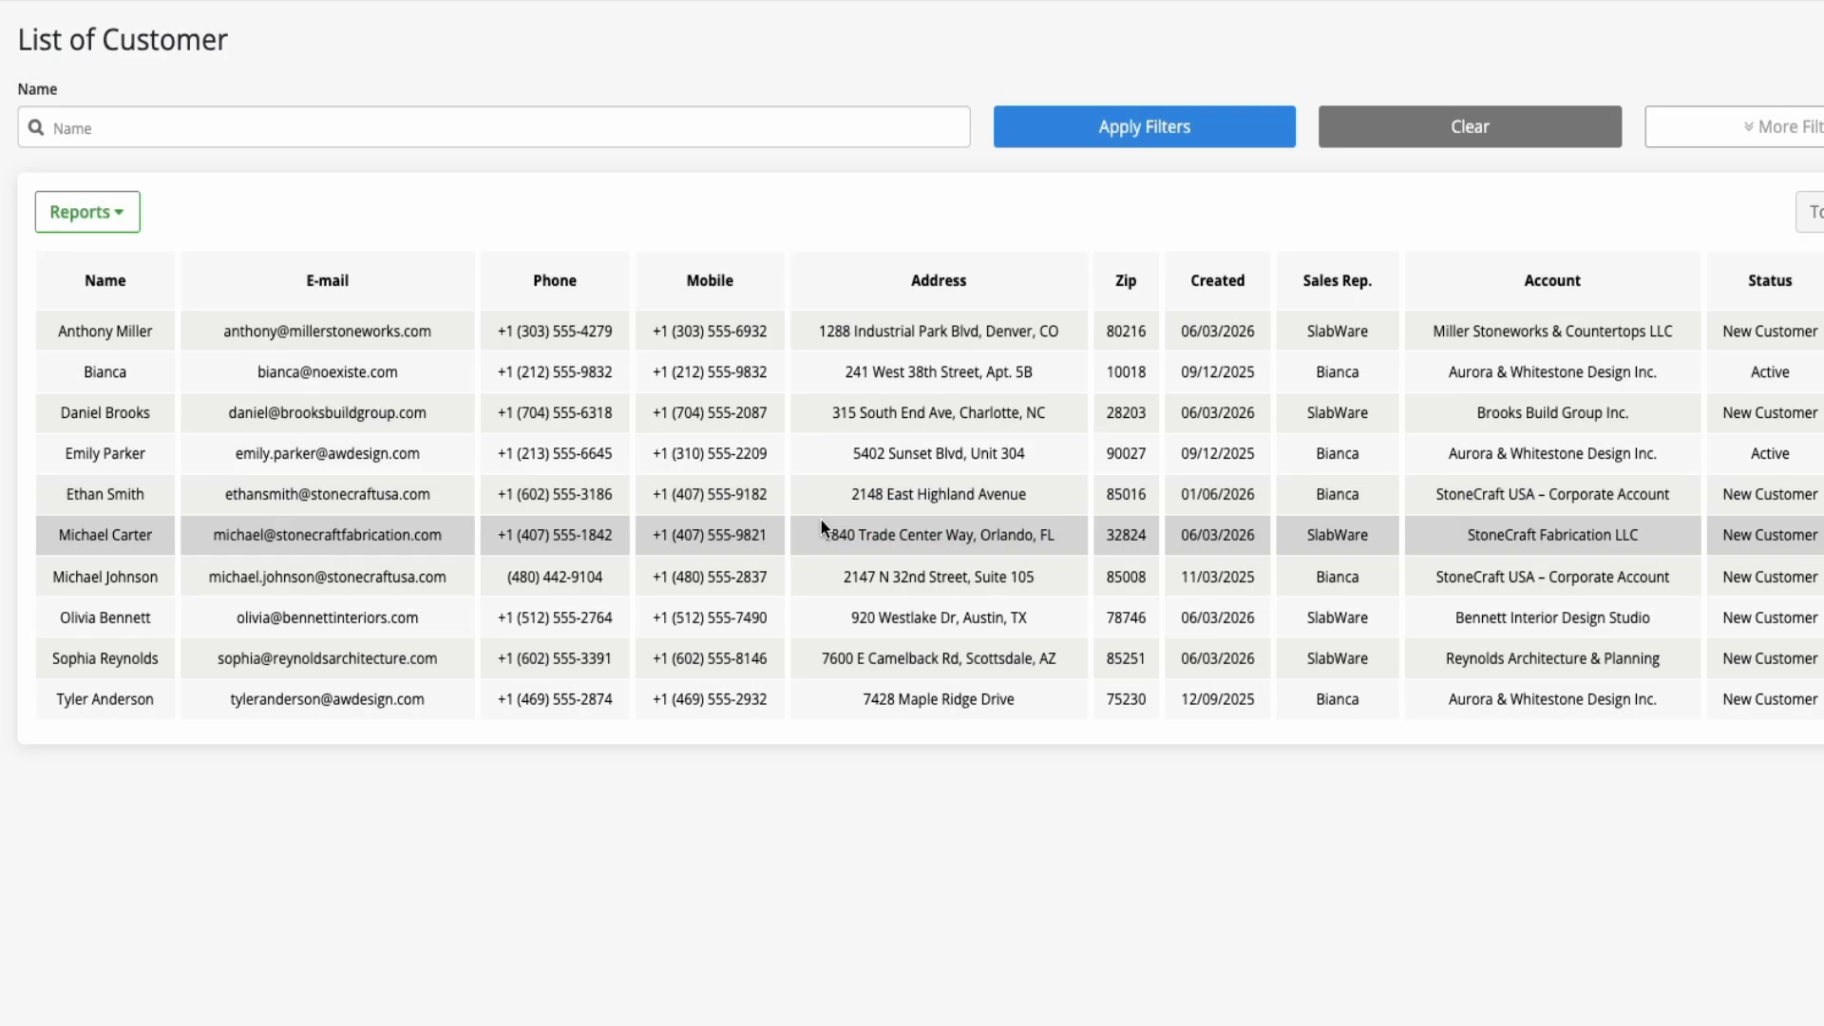
Open the first listed customer's record, return to the list, and check the delete option without deleting the customer
left_click(1757, 335)
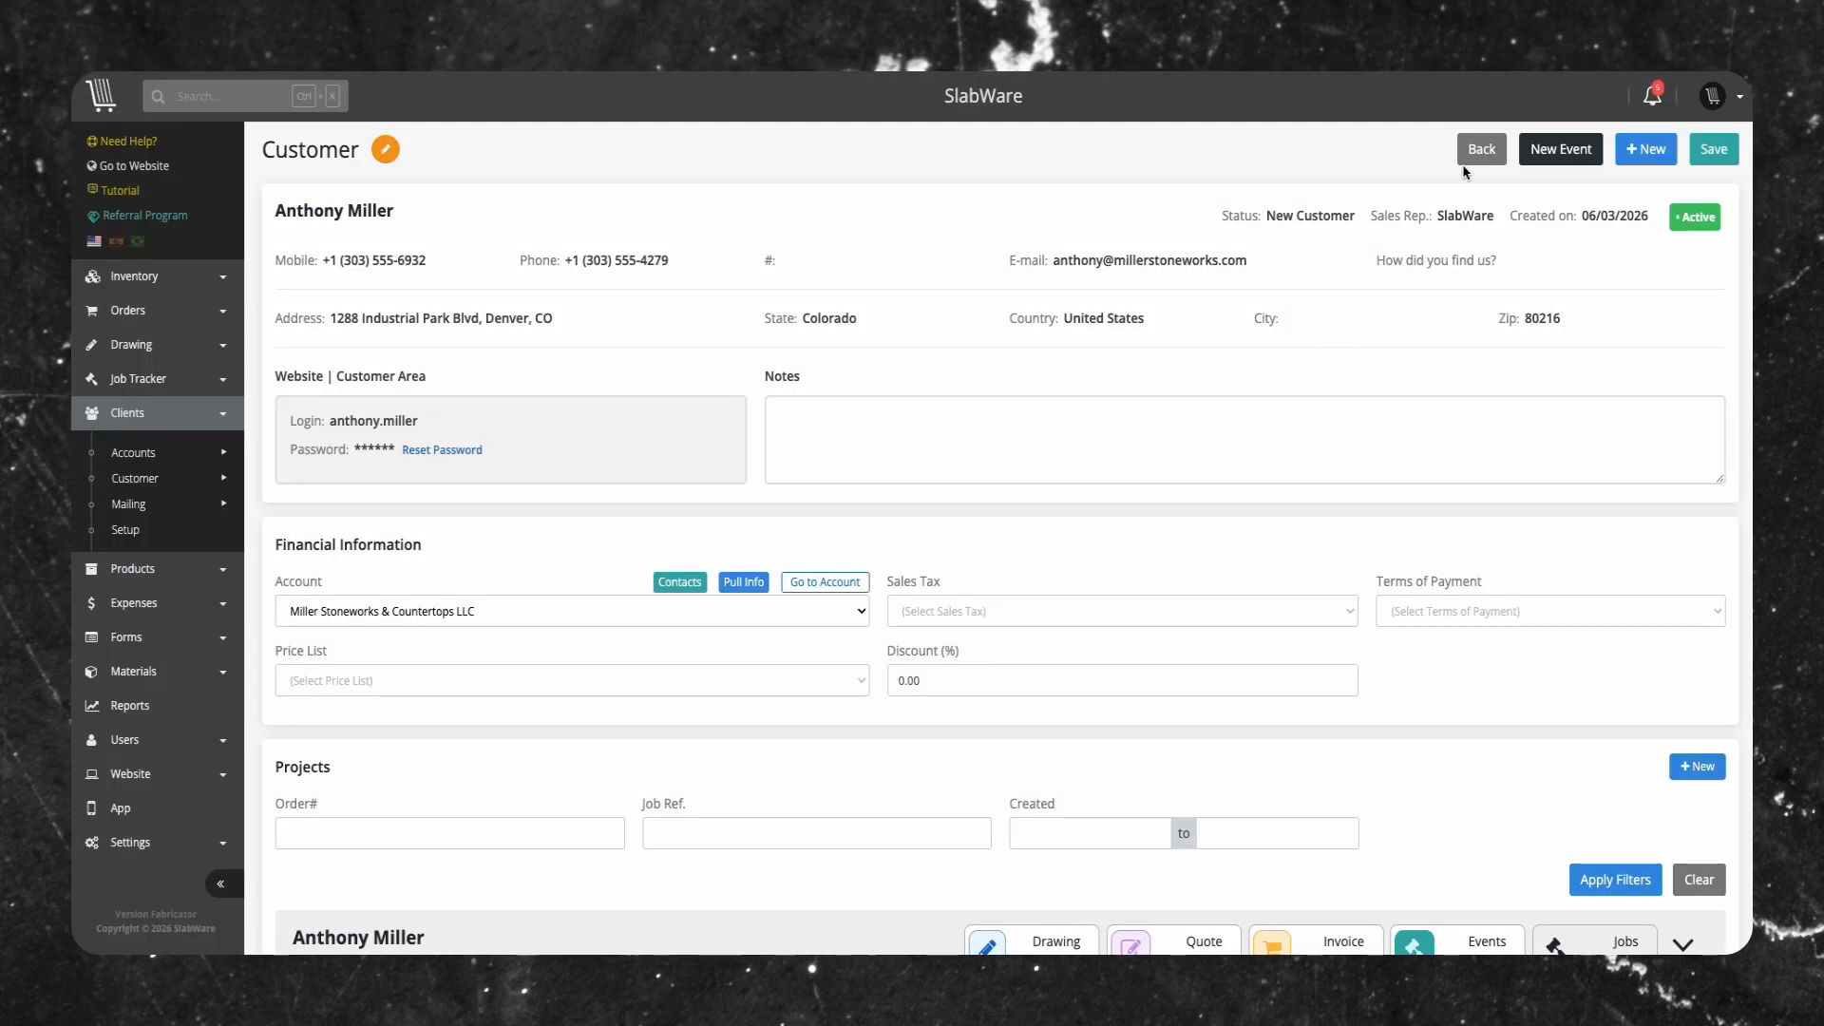
left_click(1474, 160)
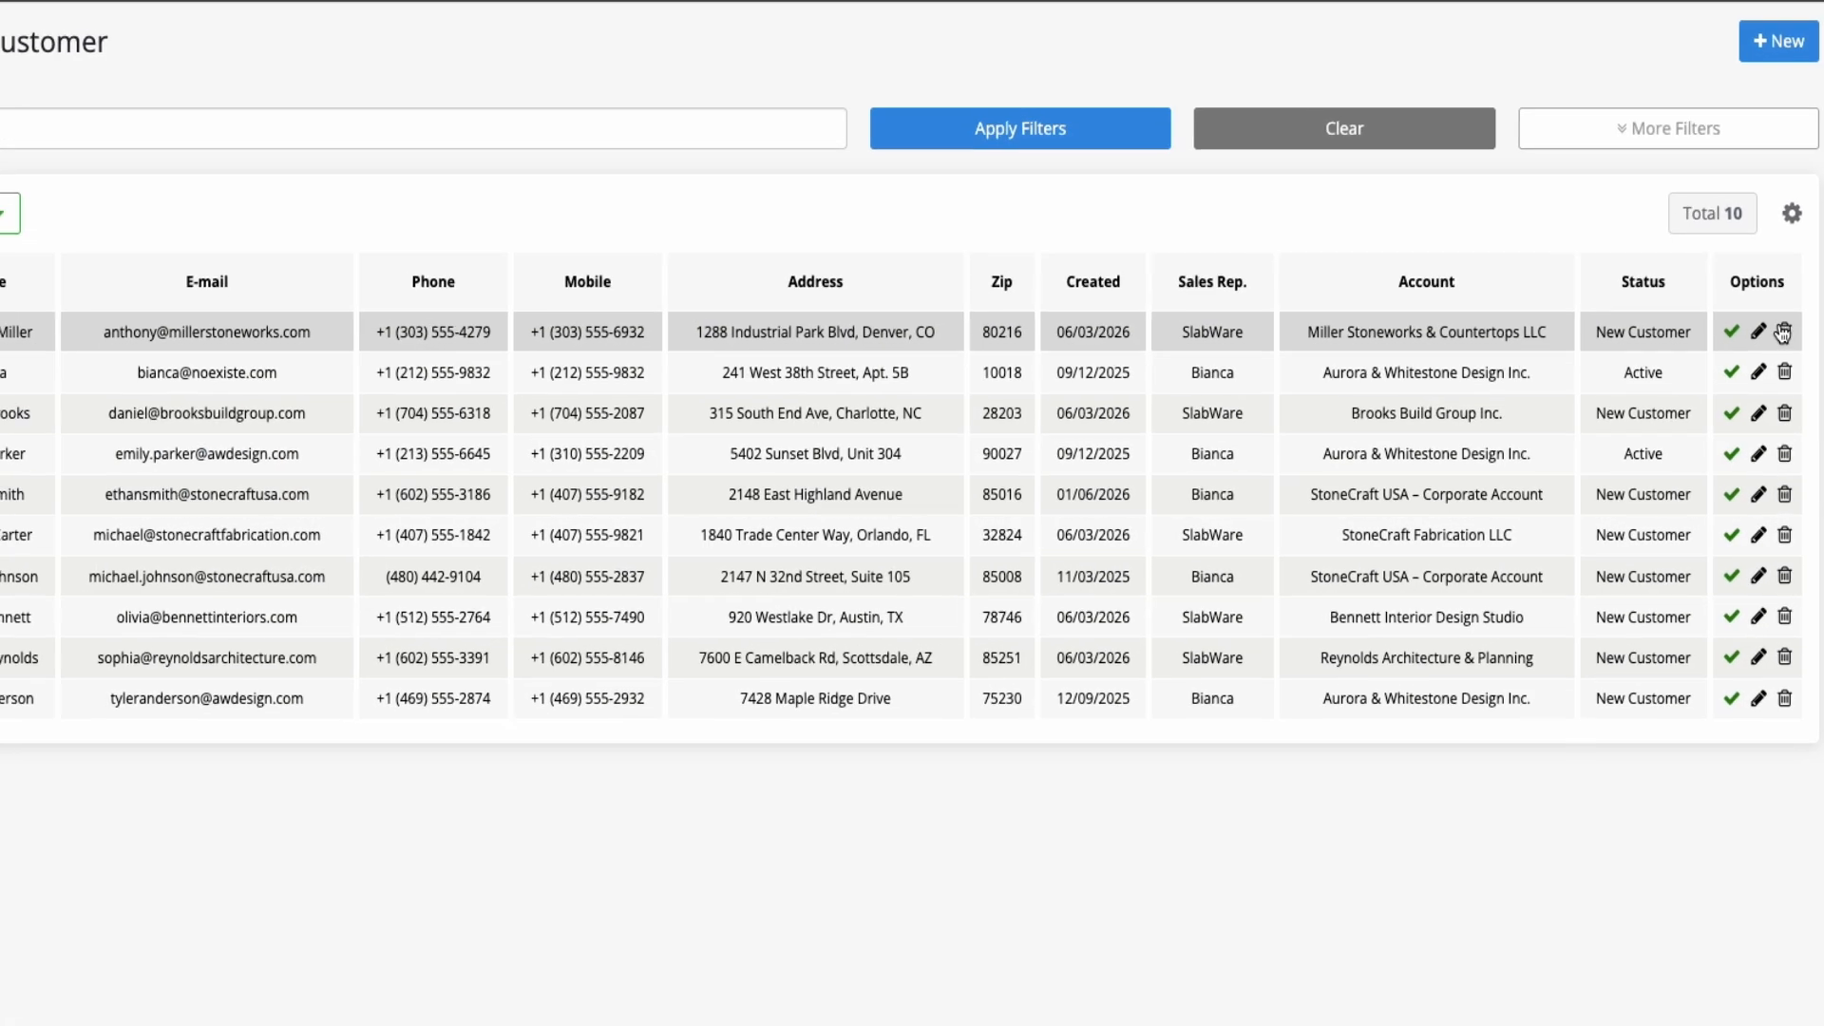
left_click(1715, 375)
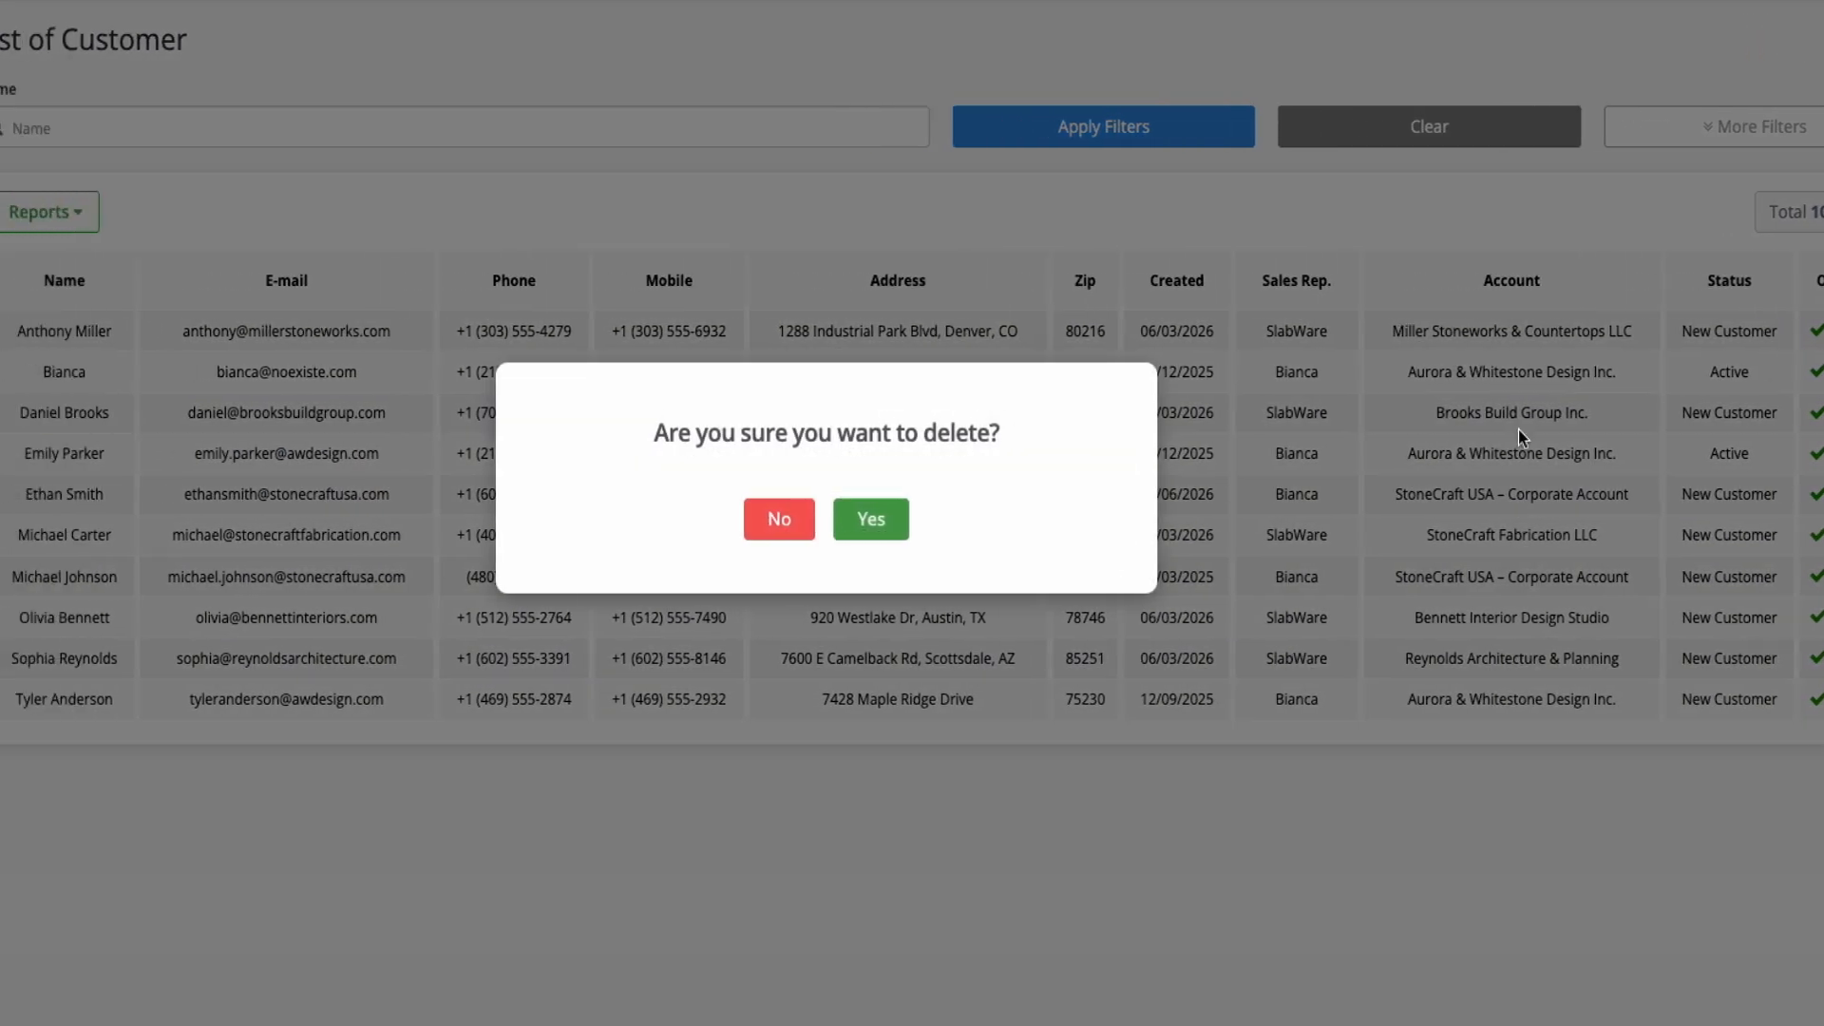
left_click(864, 519)
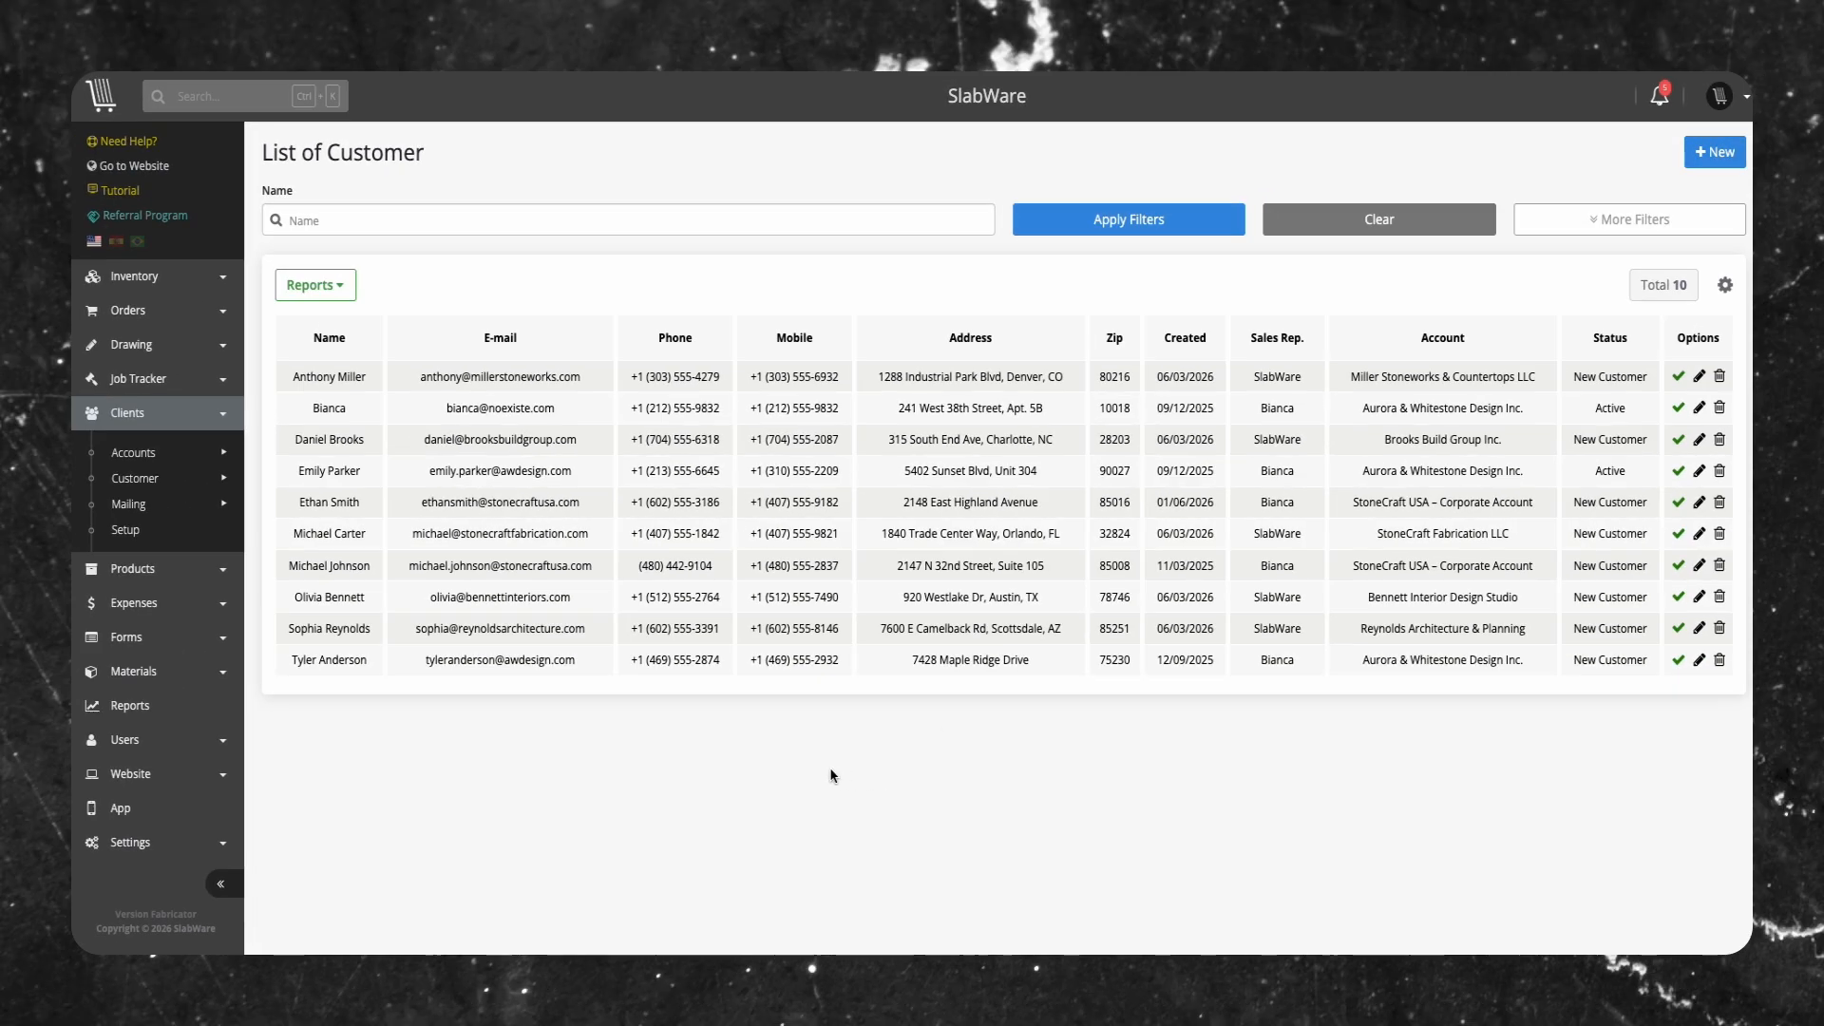
Check the report options for the full customer list and for the list filtered by the first customer's first name, and clear the filter
left_click(340, 296)
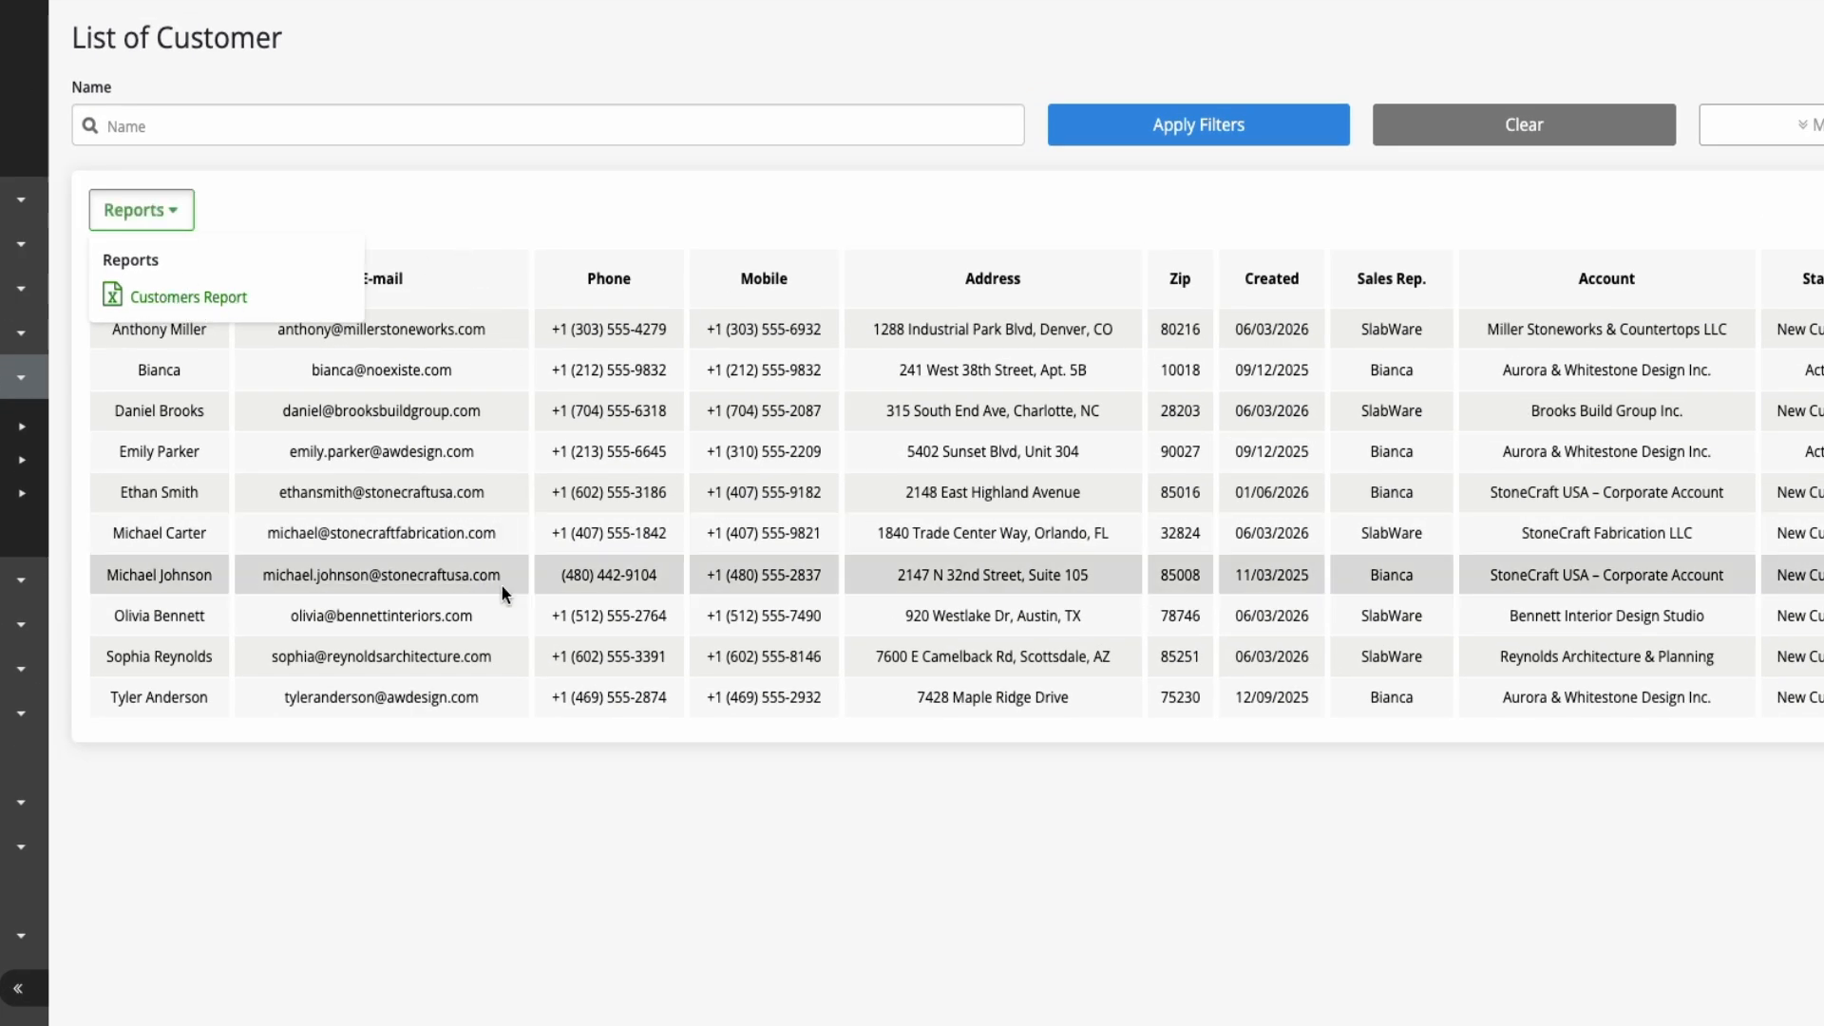
left_click(500, 236)
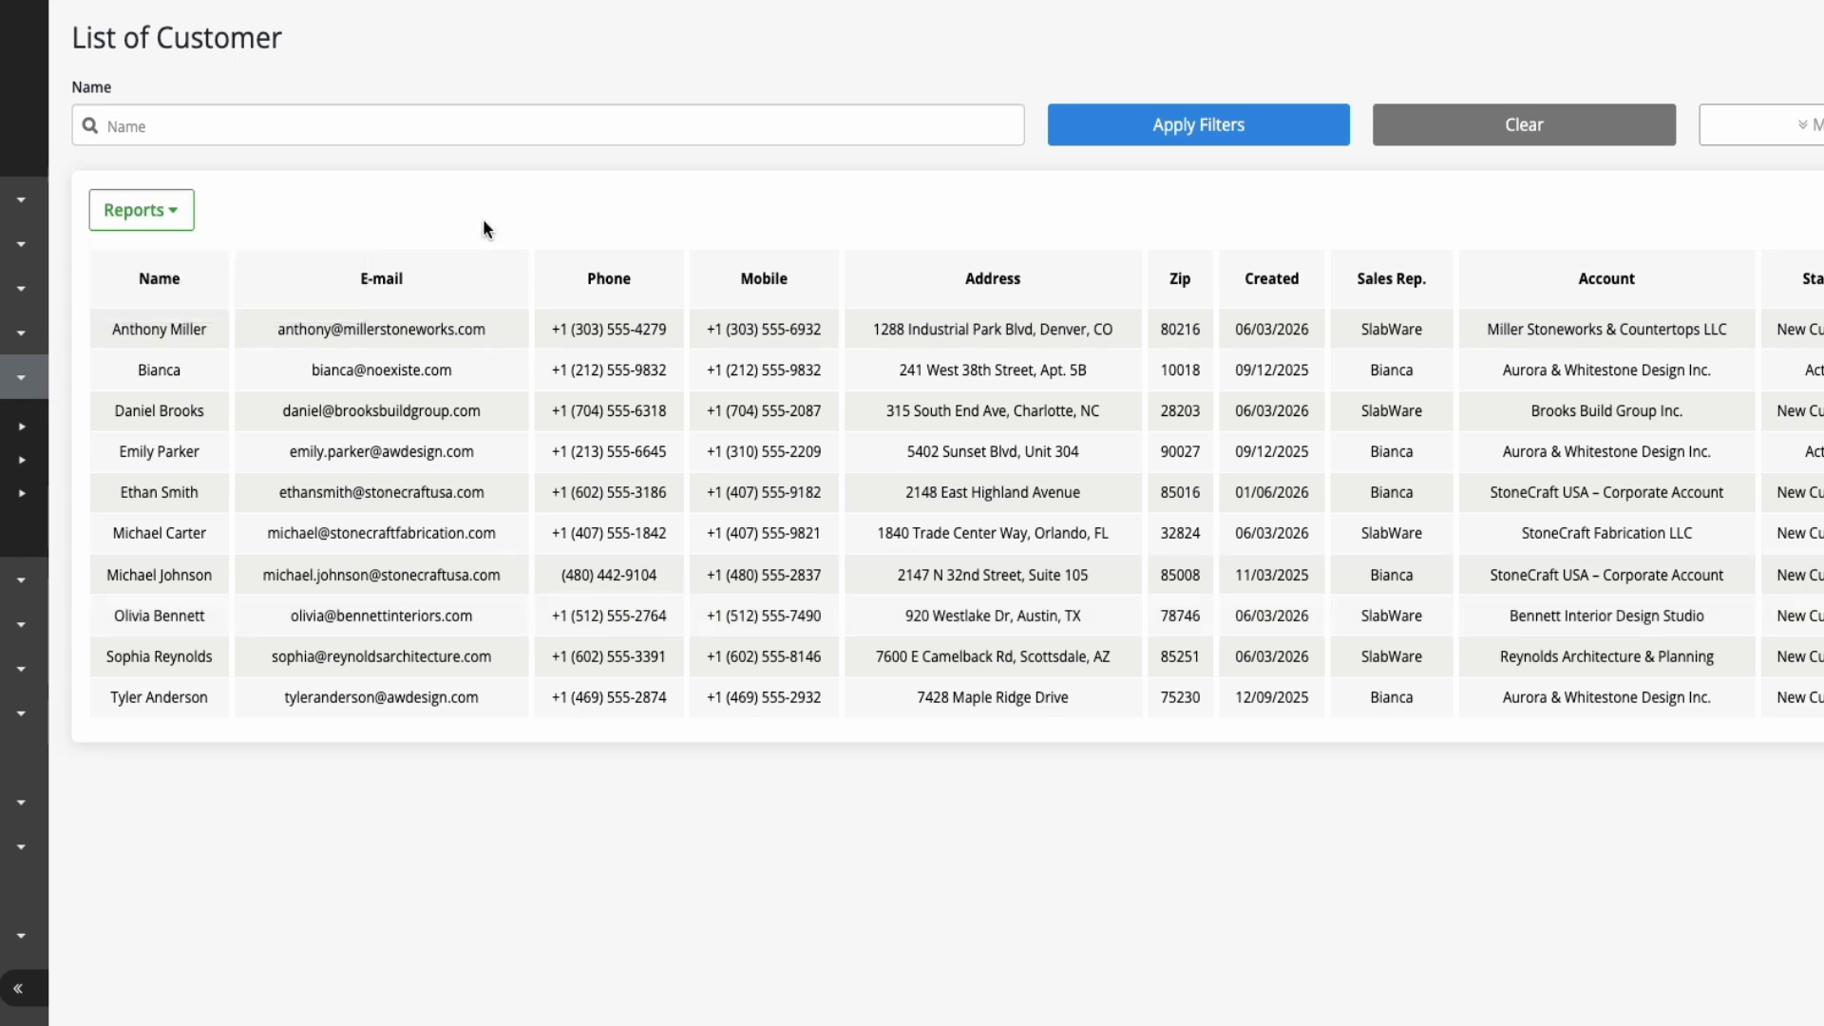
left_click(404, 192)
type("Anthony")
left_click(1094, 175)
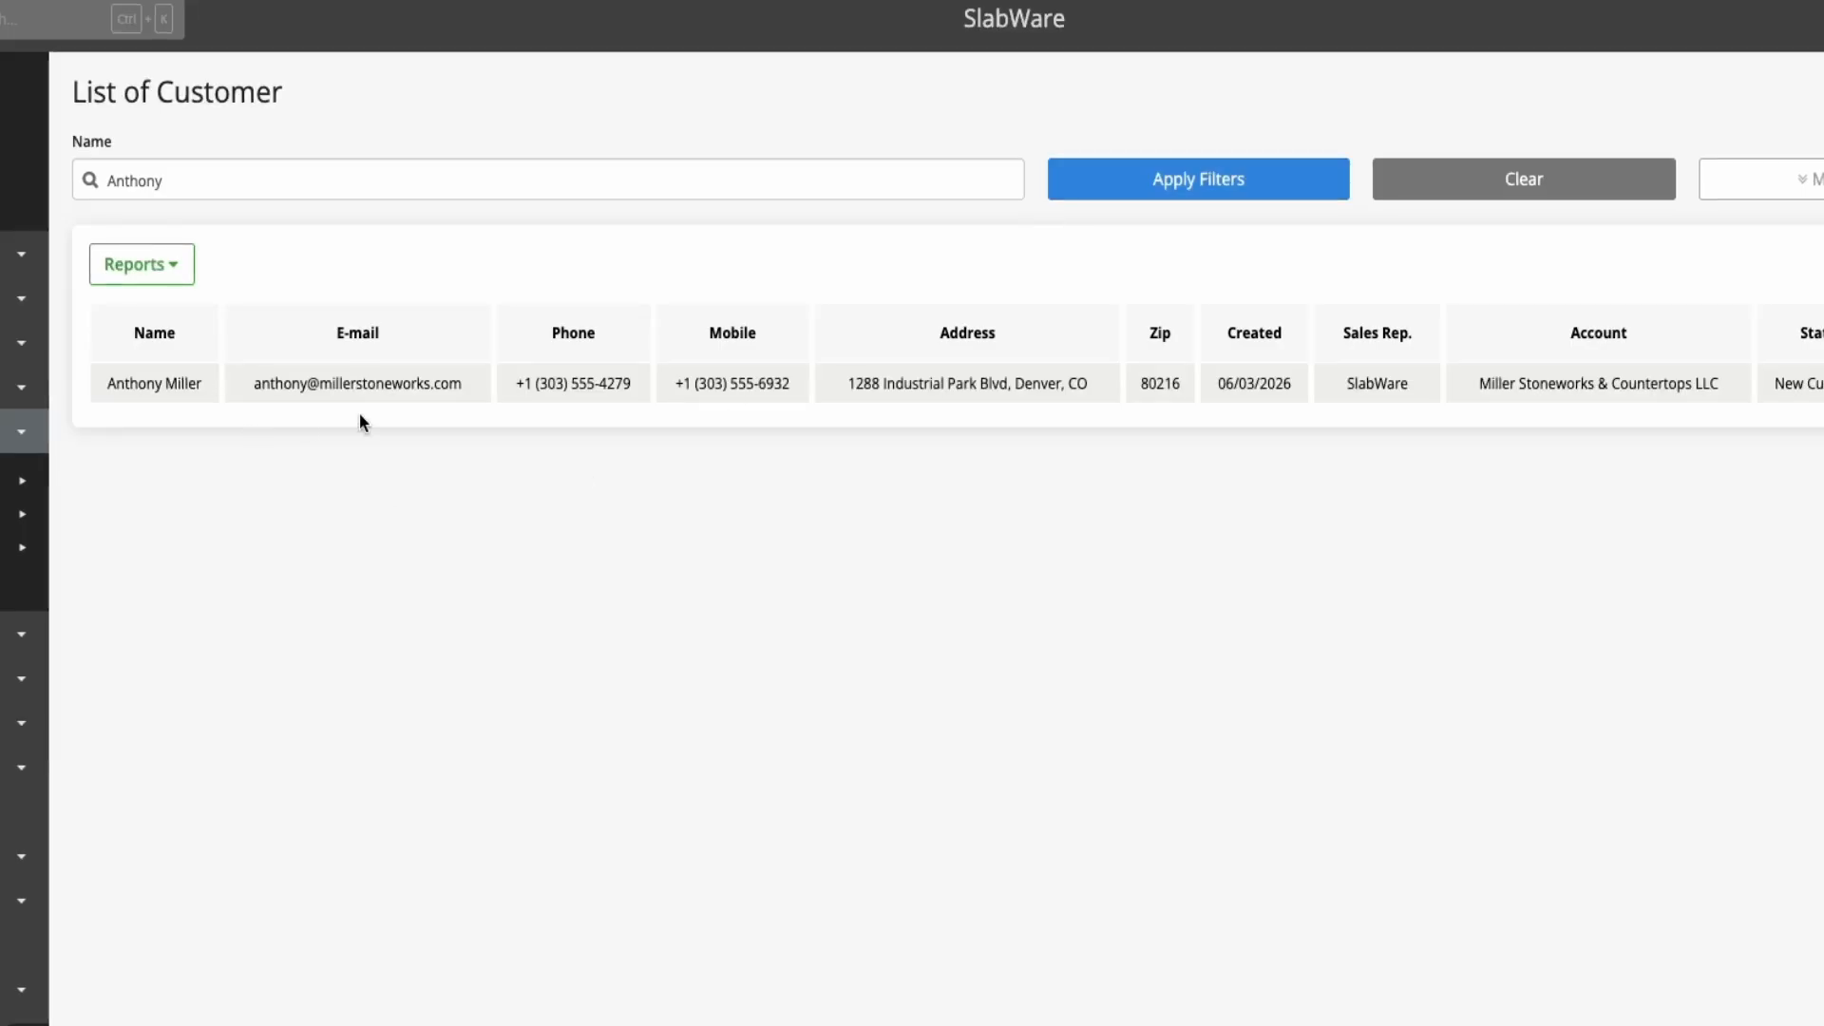
left_click(141, 265)
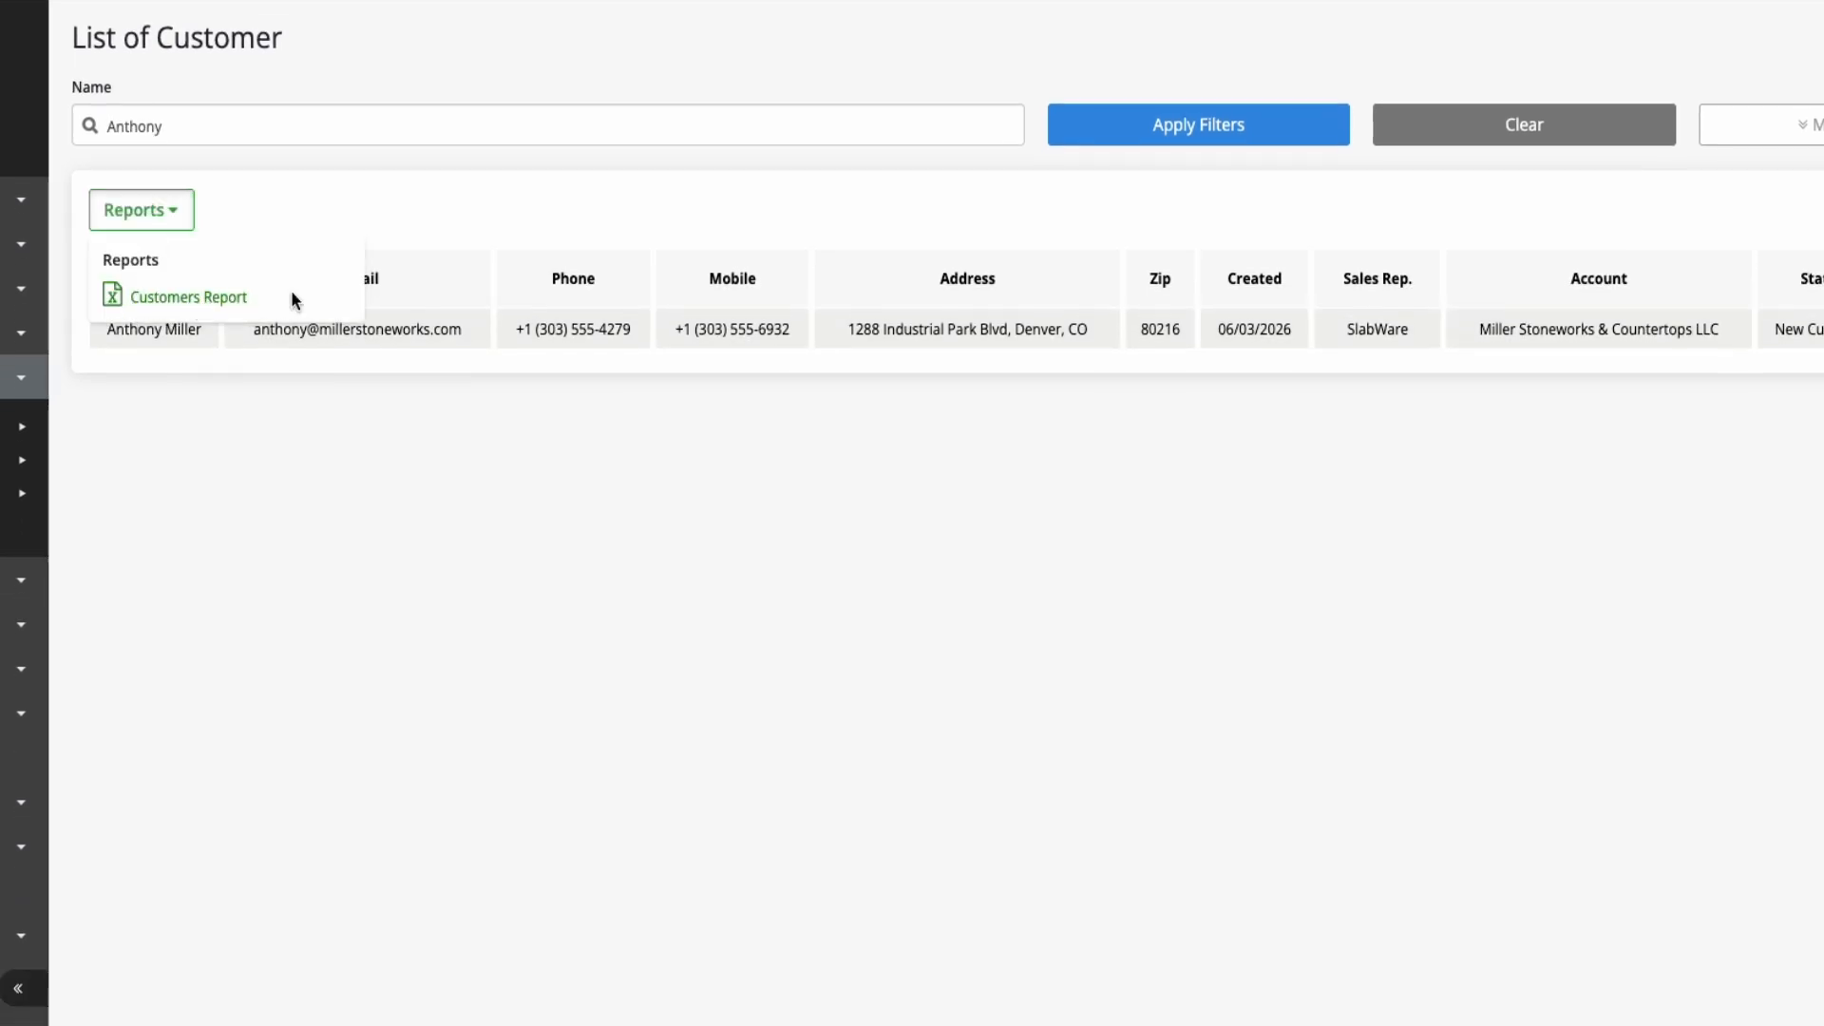
left_click(482, 230)
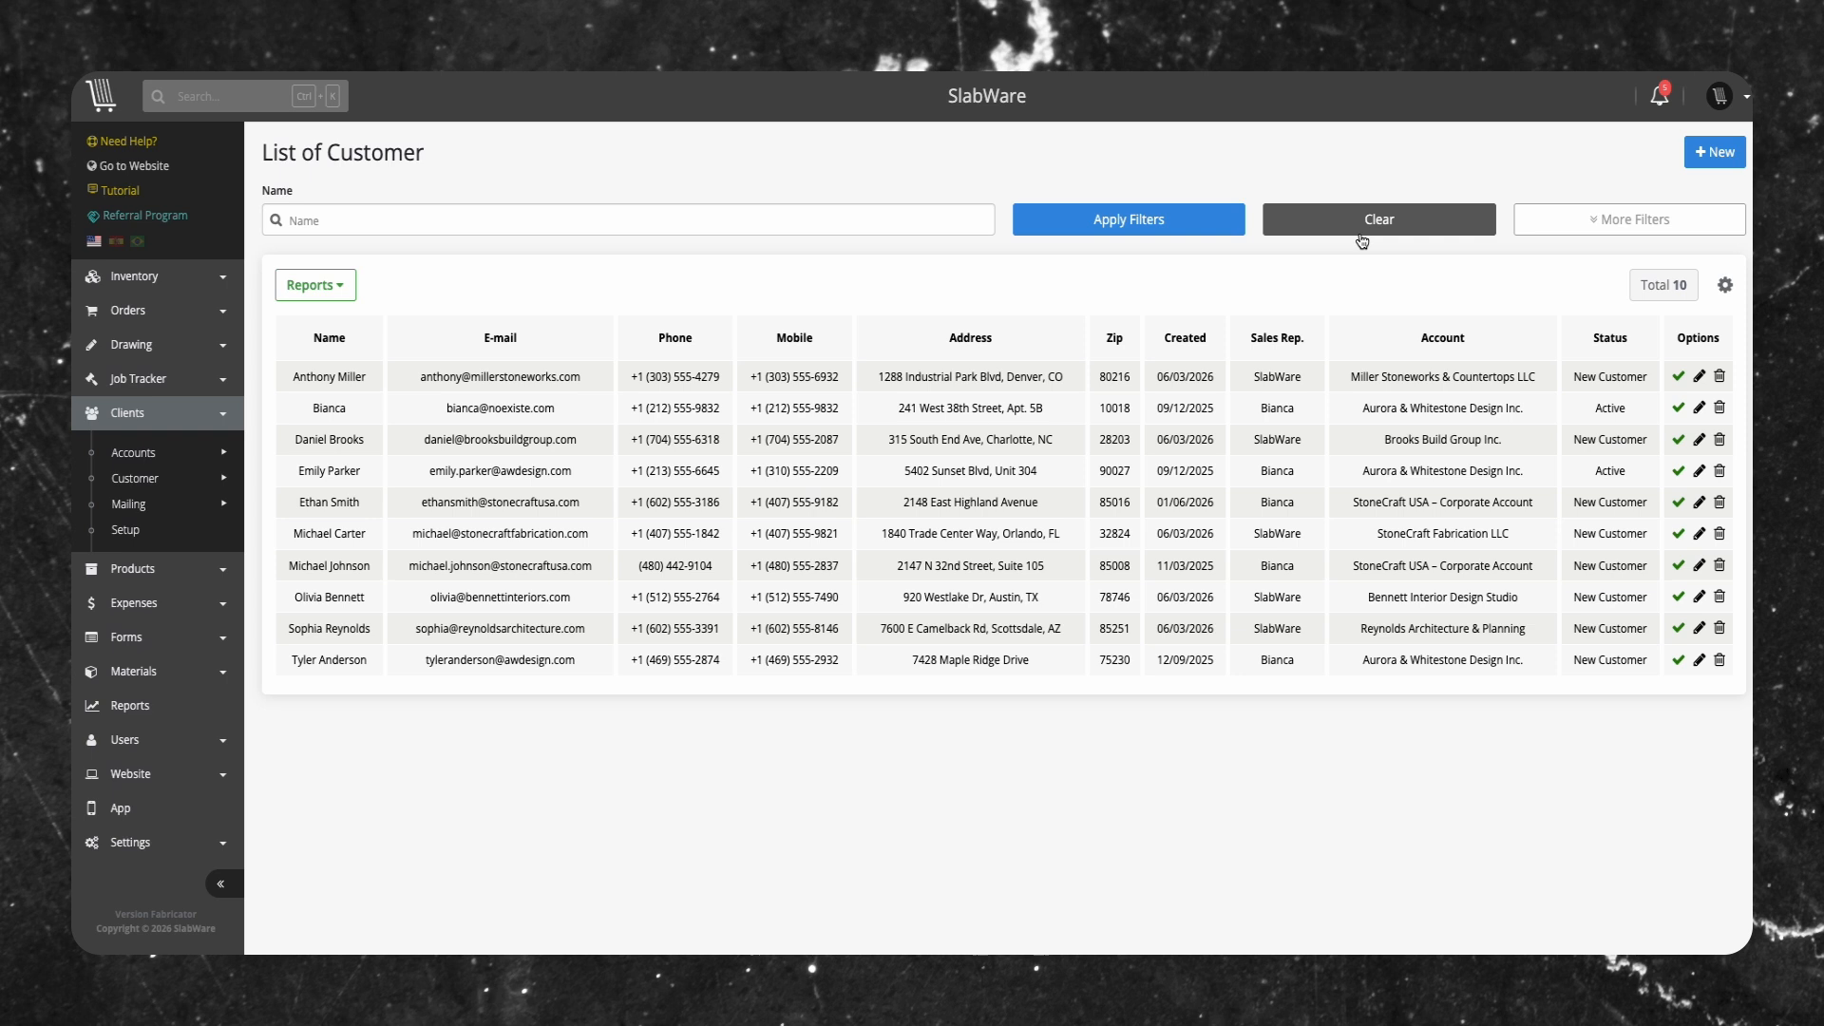